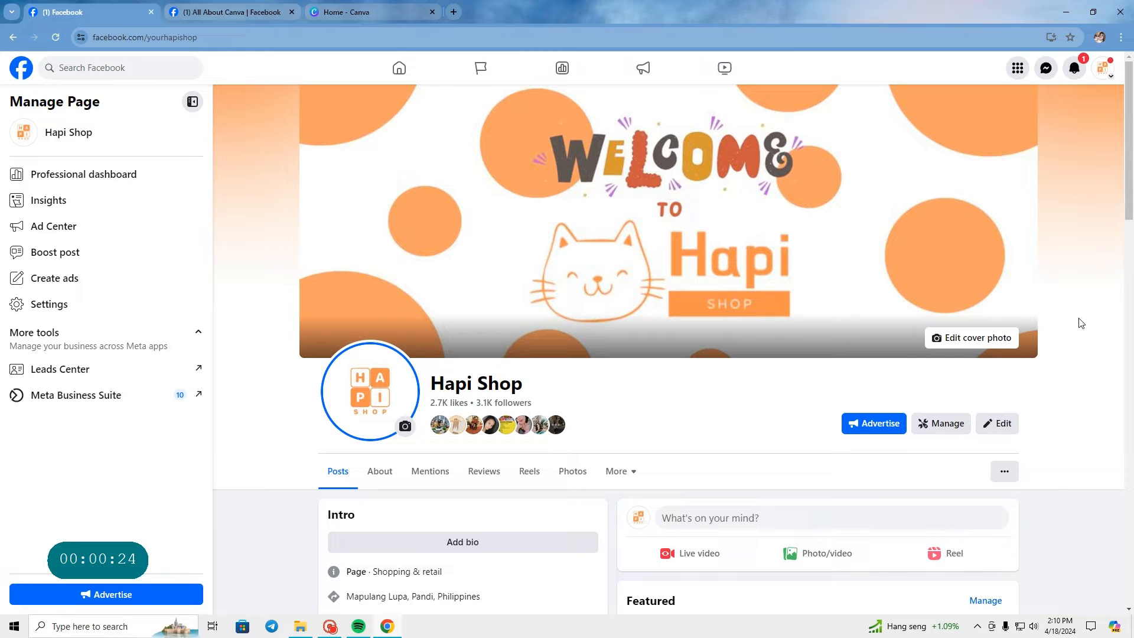
Step: View the Hapi Shop page and the All About Canva group on Facebook
scroll(1081, 323, "down", 7)
scroll(1081, 322, "up", 7)
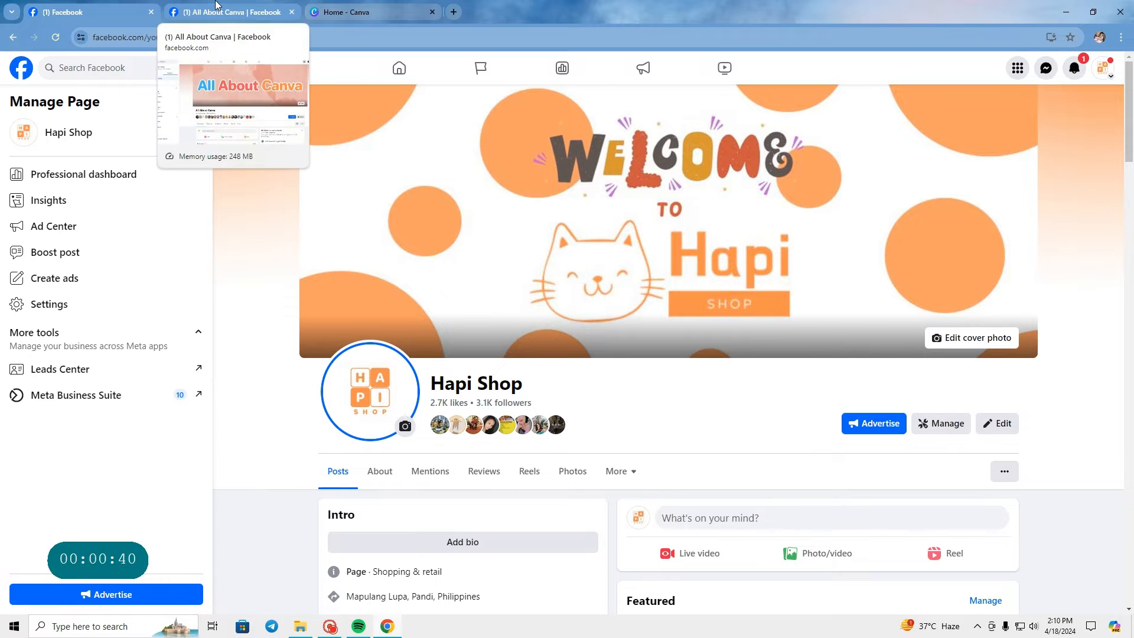
left_click(216, 6)
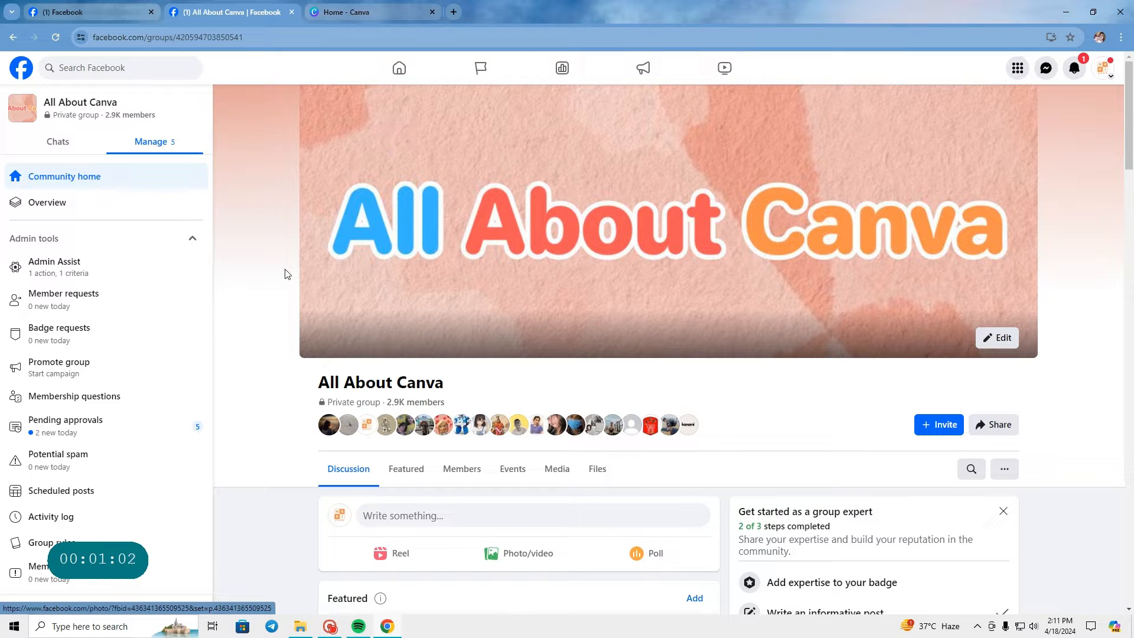
Step: Switch to the Canva home page and look up "a5" in the design search
left_click(329, 6)
scroll(671, 283, "up", 7)
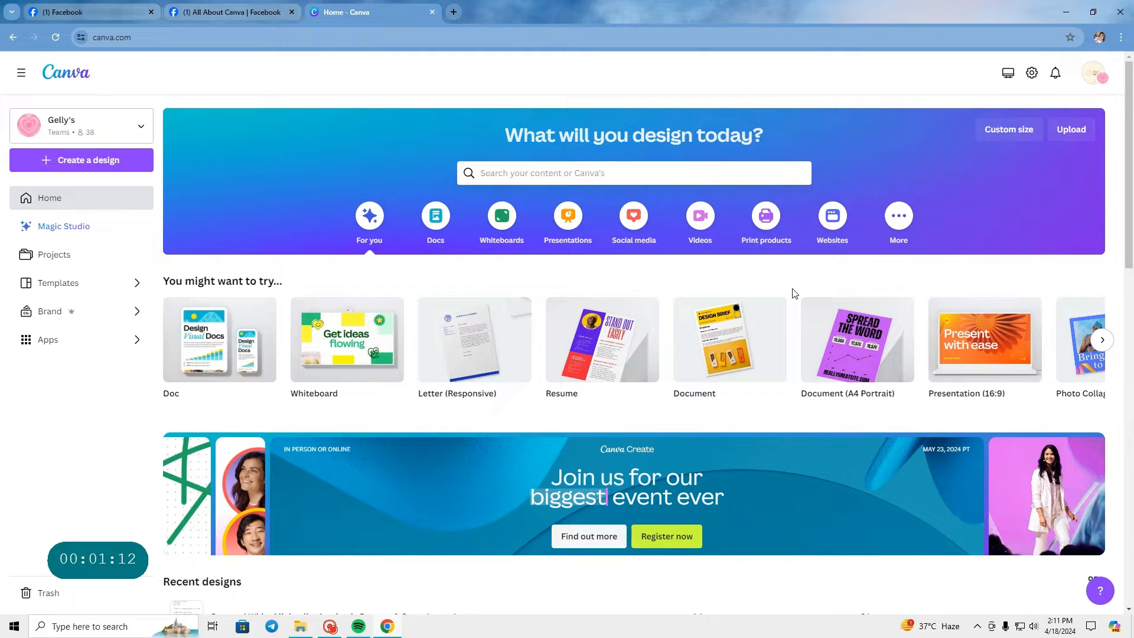
left_click(633, 174)
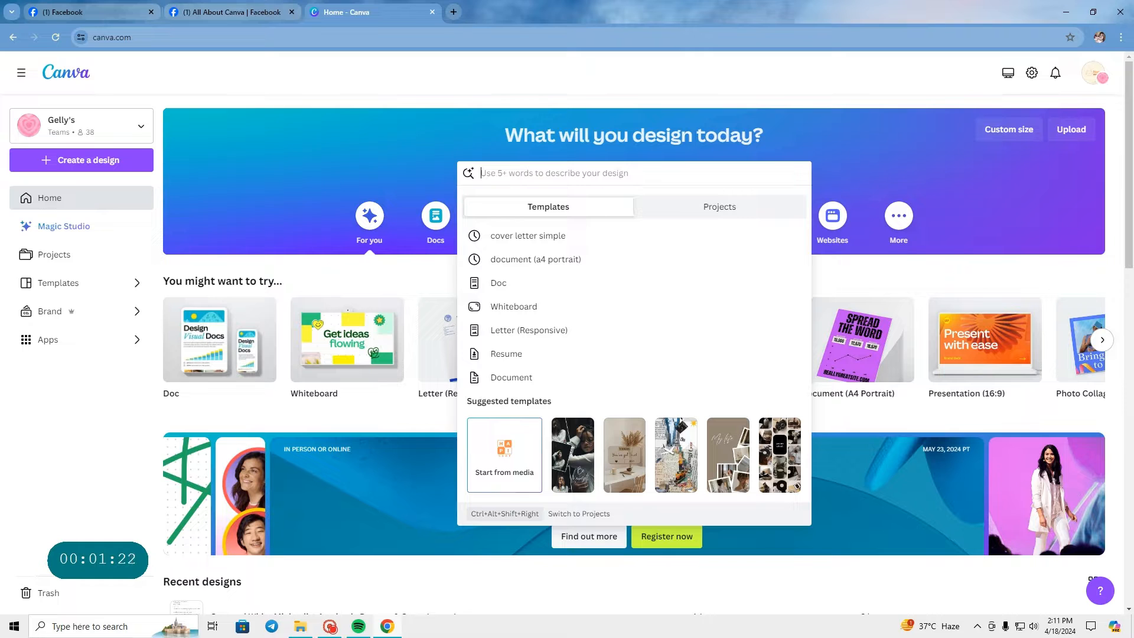
type("a5")
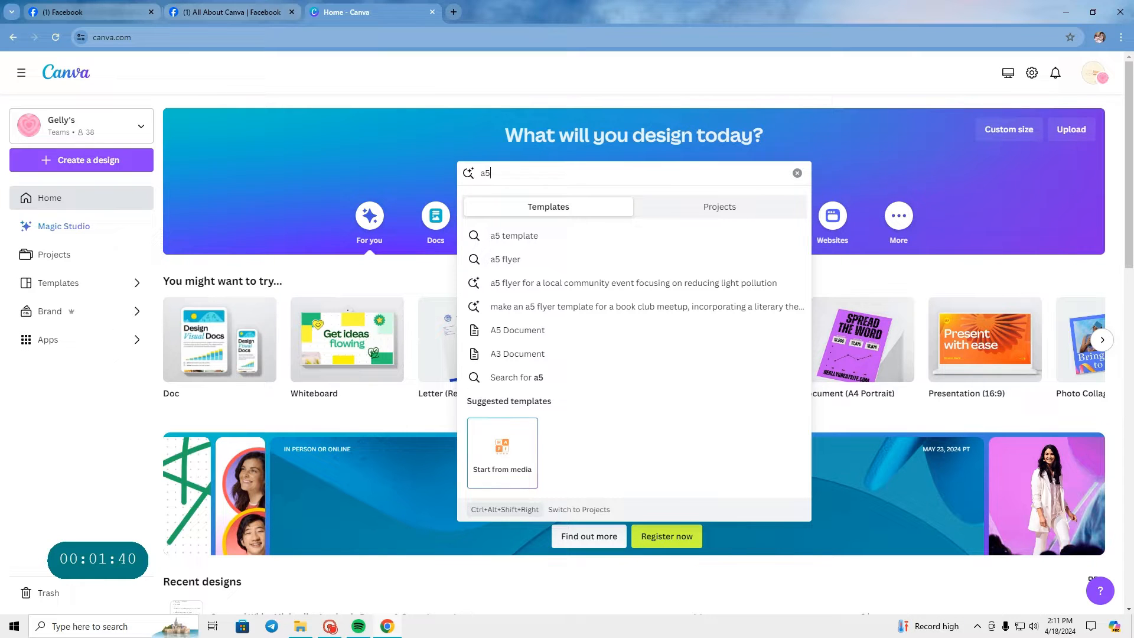
Step: Start a custom-size design with centimetres as its unit
left_click(1024, 135)
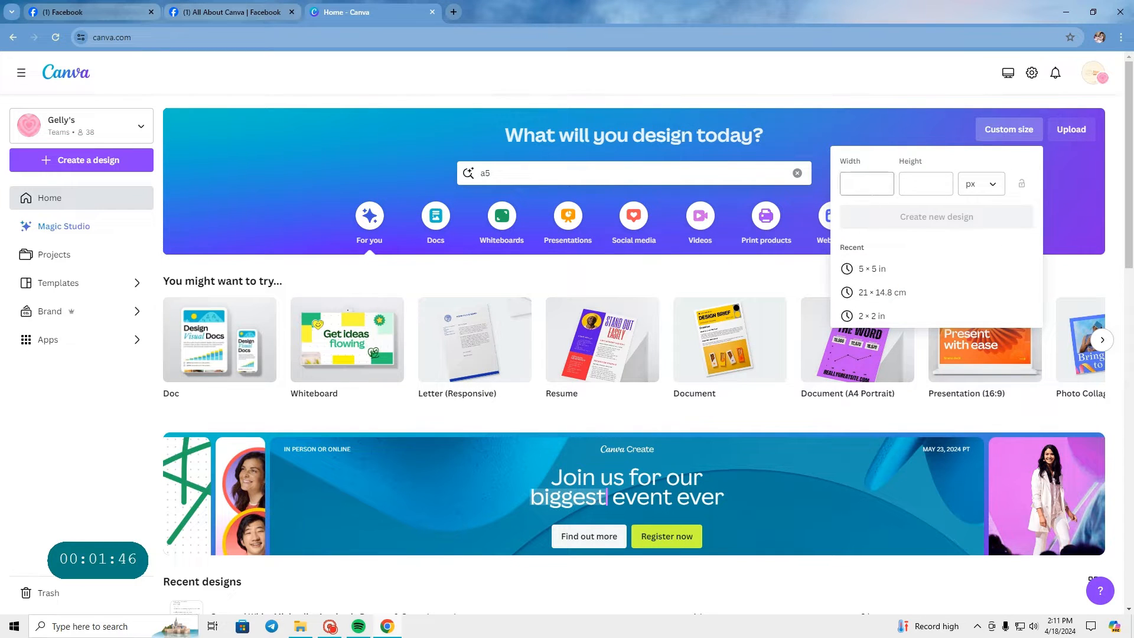
left_click(976, 184)
left_click(957, 287)
left_click(921, 184)
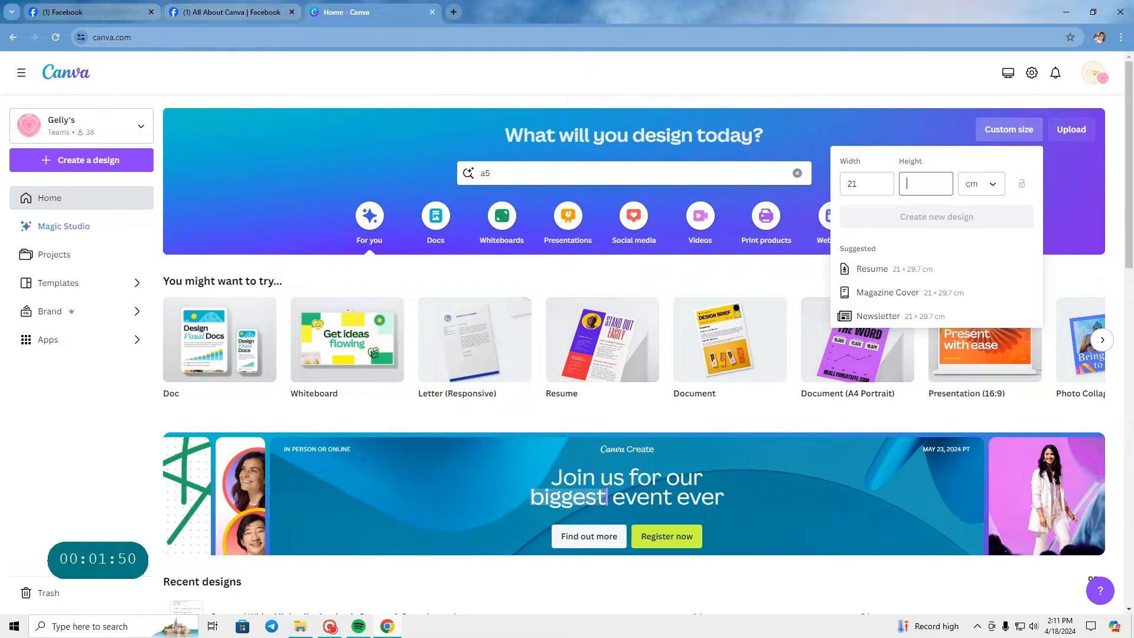
Step: Set the custom size to 21 cm wide by 14.8 cm high and create the new design
left_click(866, 183)
key("BackSpace")
key("BackSpace")
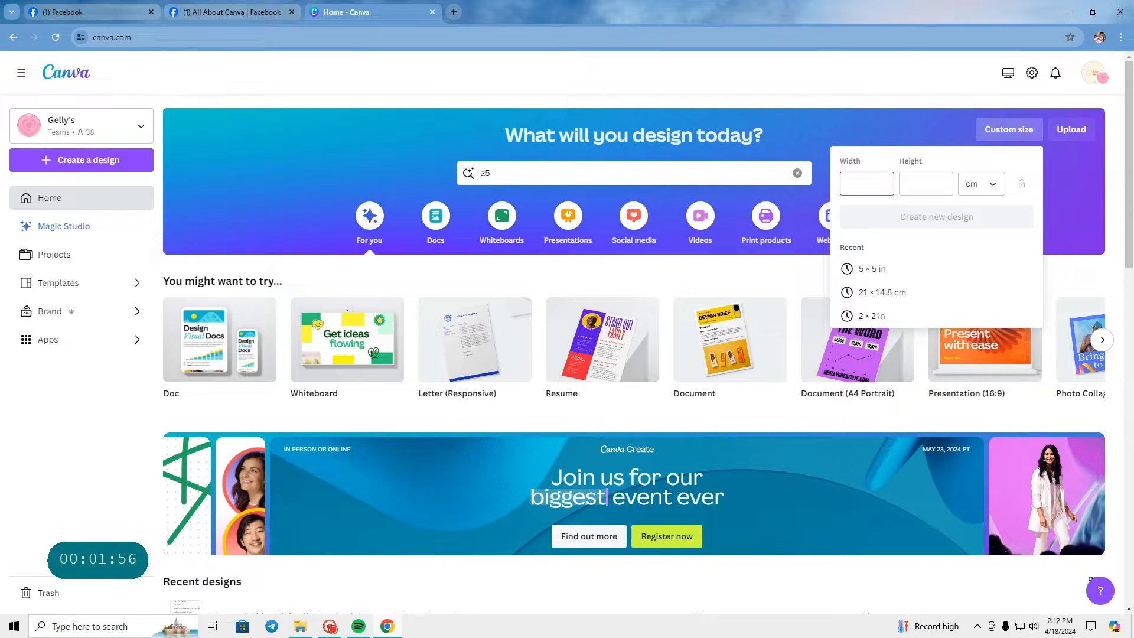
type("21")
left_click(920, 177)
type("14")
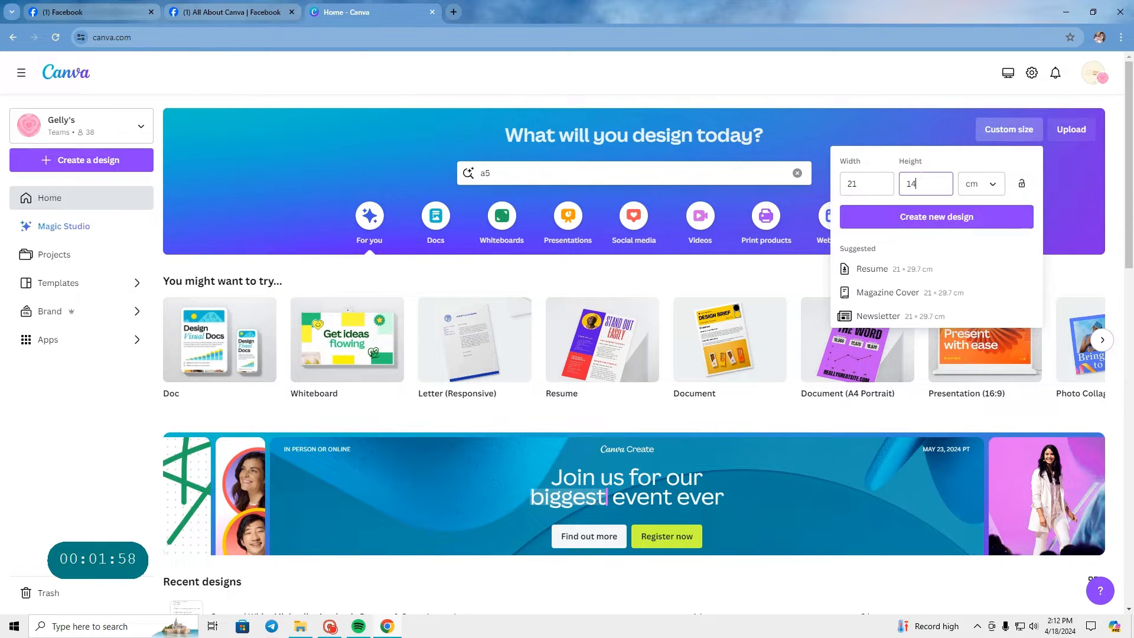
type(".8")
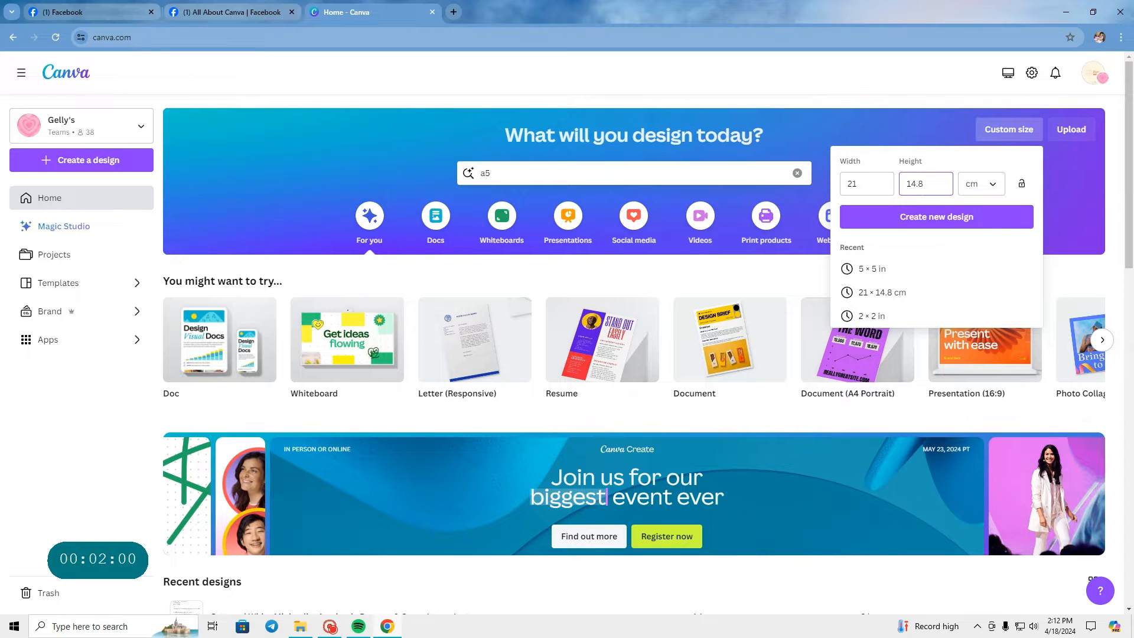
left_click(914, 225)
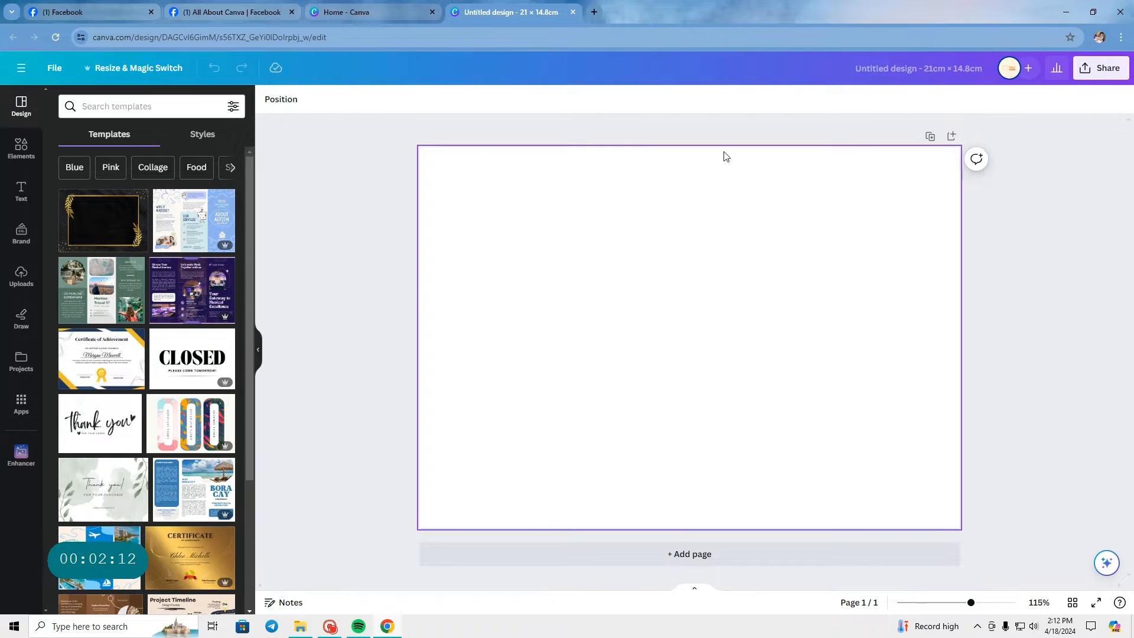
Step: Search the elements for "dinosaur background" and show all matching graphics
left_click_drag(406, 135, 973, 539)
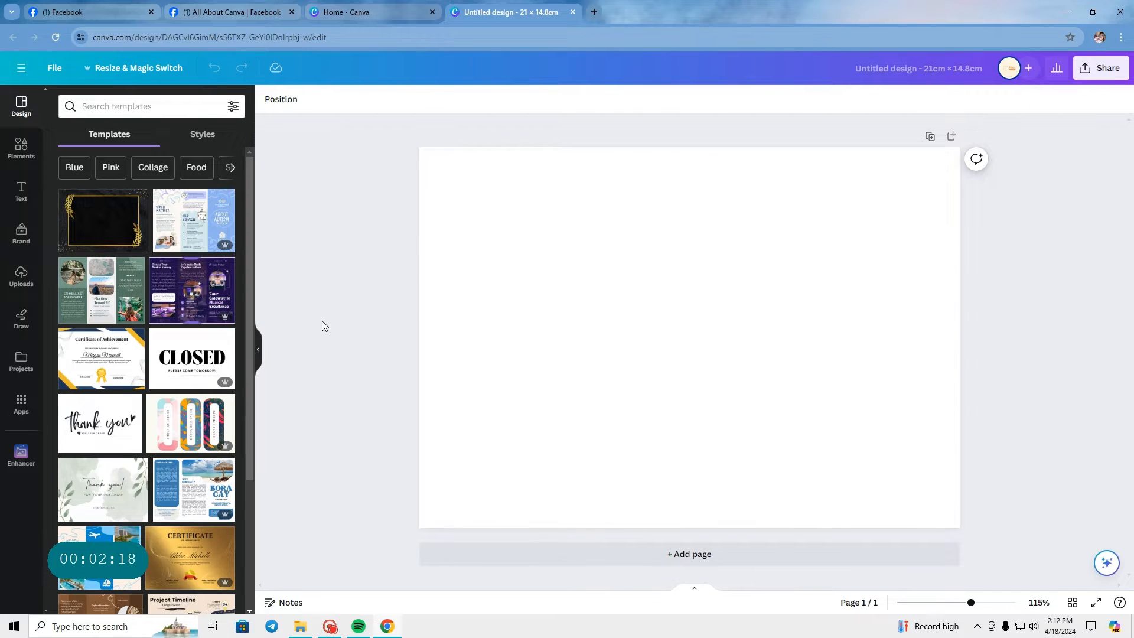
left_click(22, 149)
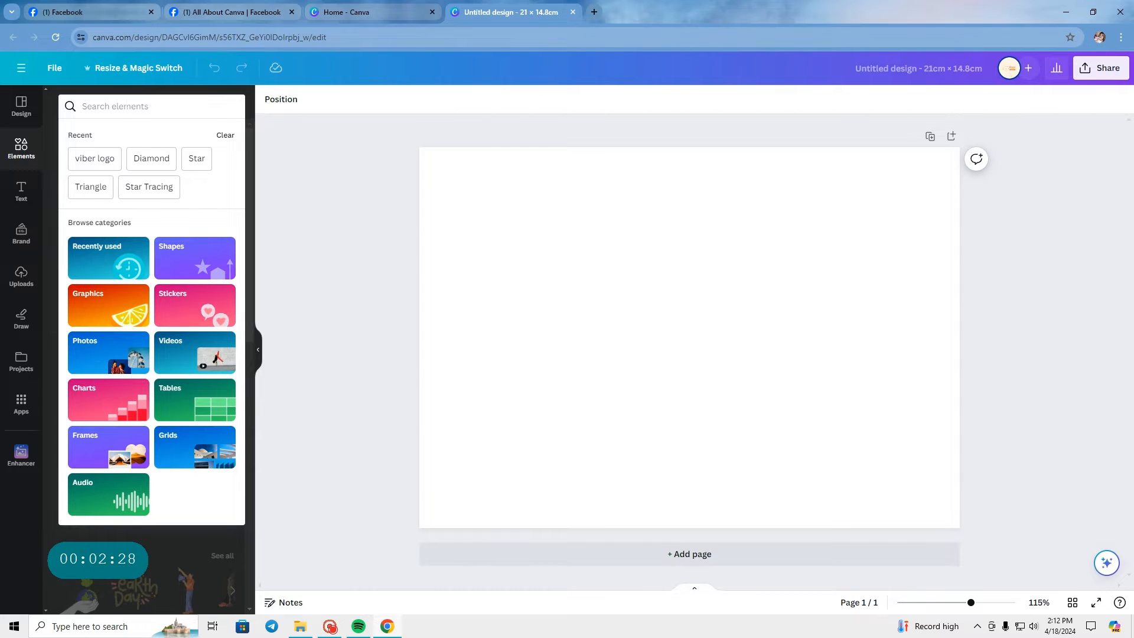
type("D")
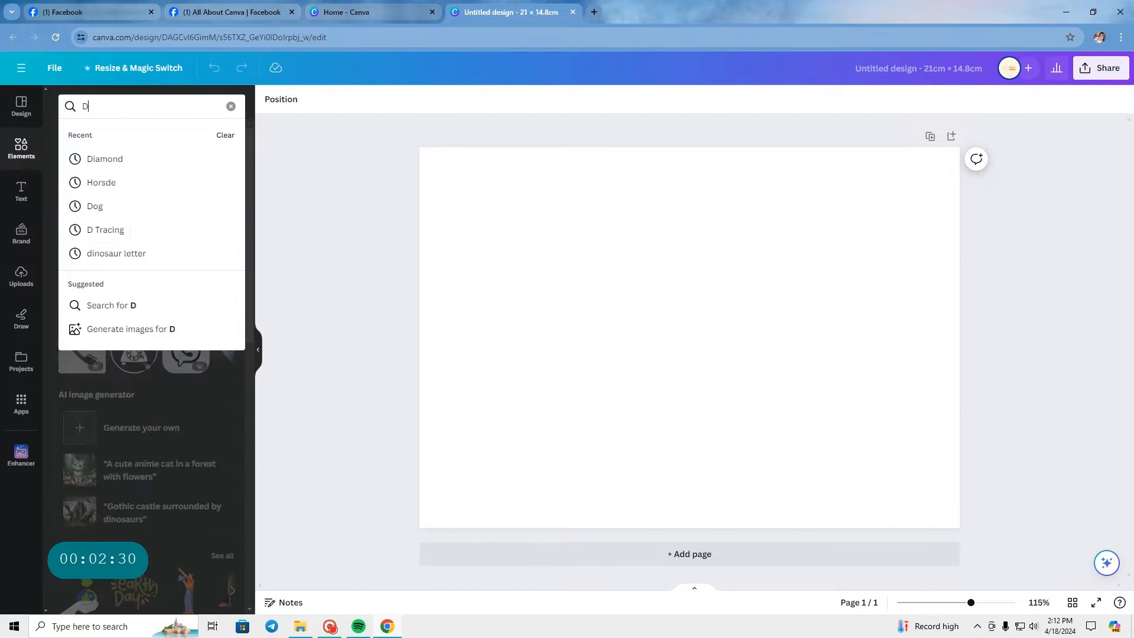
type("inosaur")
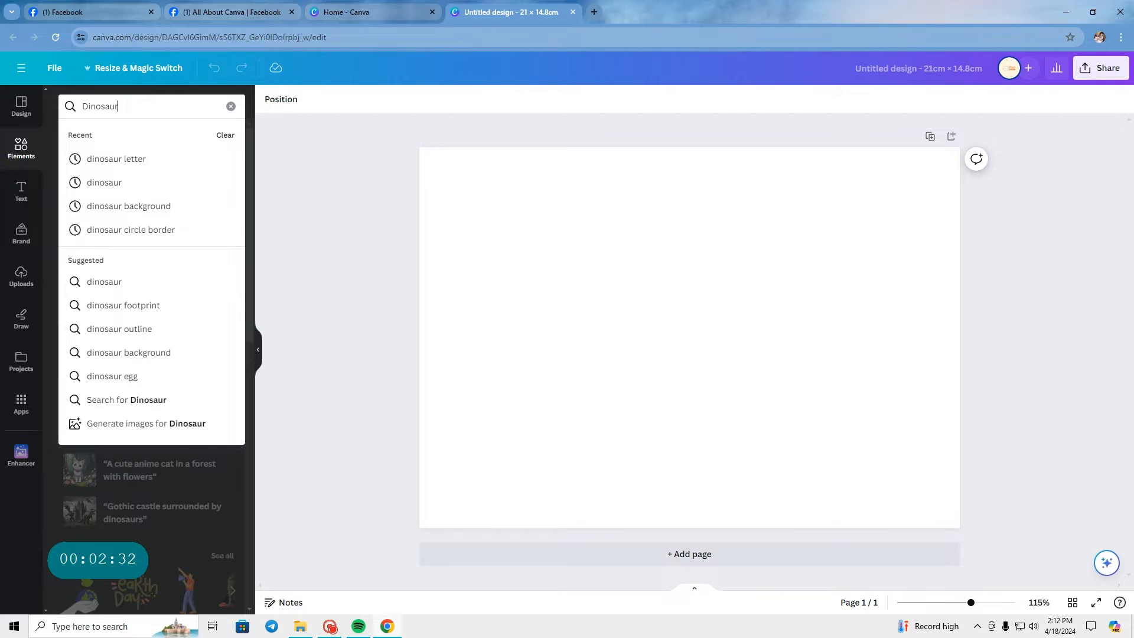
type(" Background")
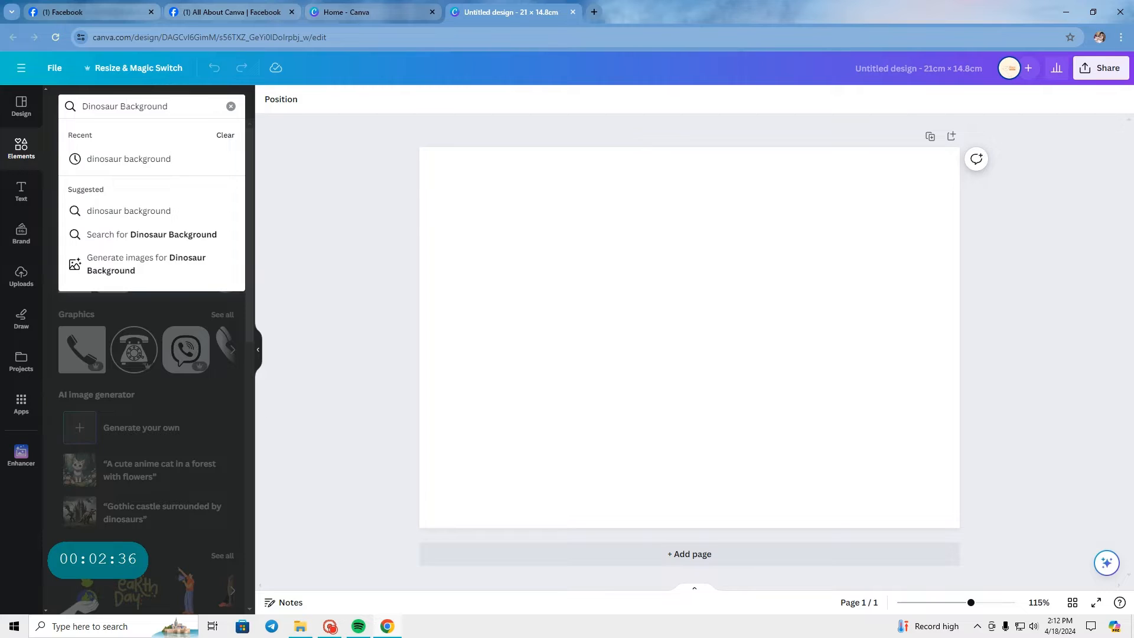
left_click(73, 157)
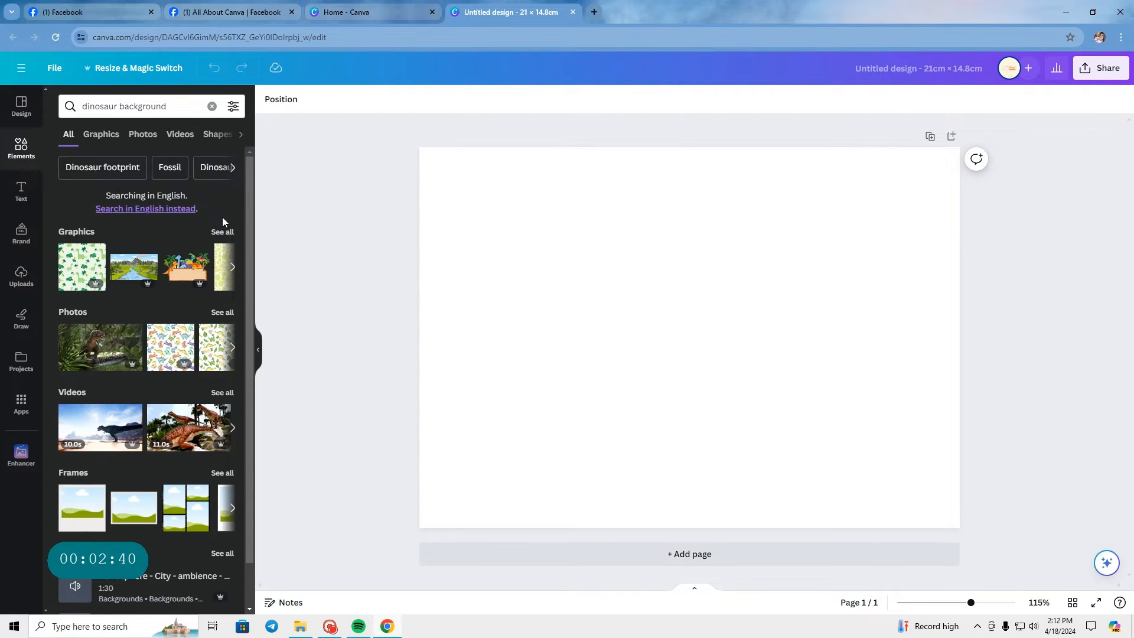
left_click(223, 232)
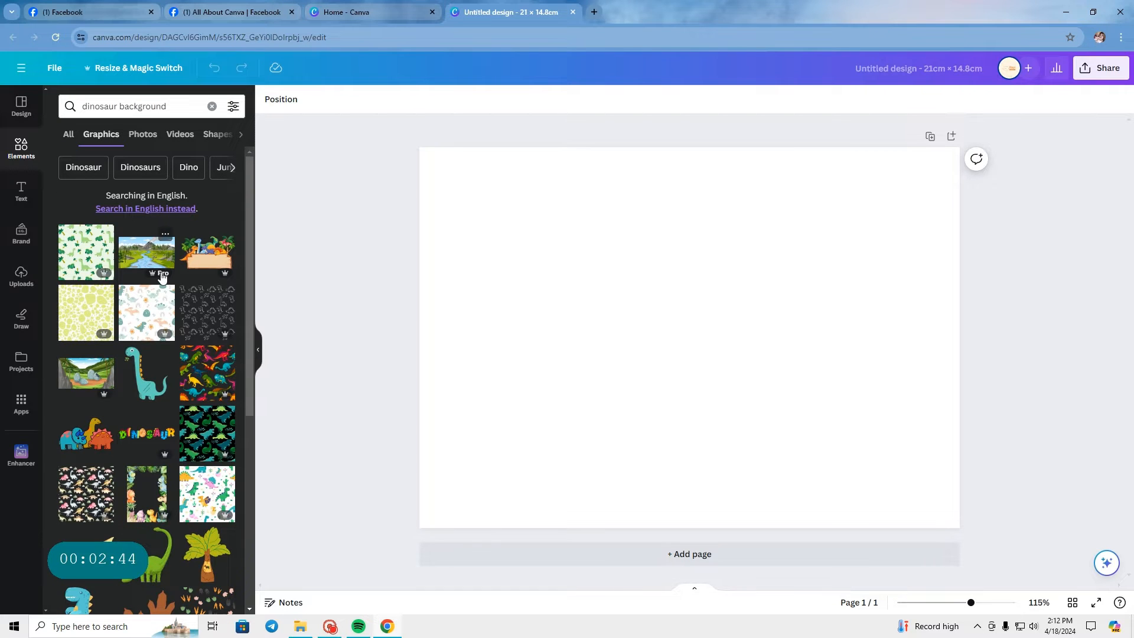
Step: Try the pastel dinosaur pattern with the white background on the page and remove it
scroll(163, 277, "down", 3)
scroll(162, 277, "up", 3)
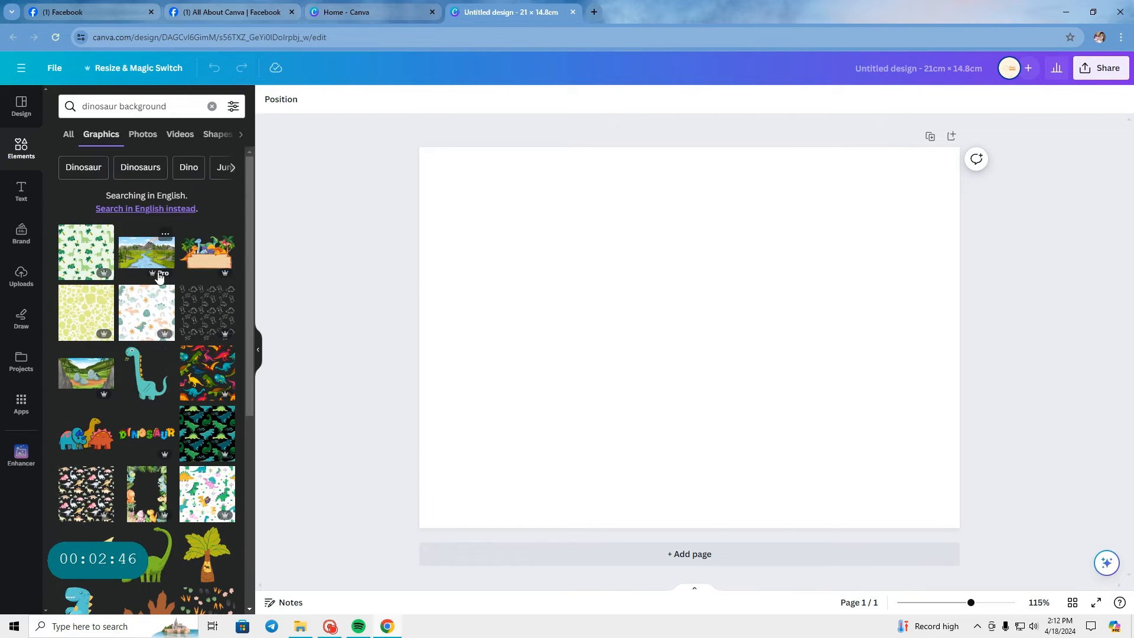
left_click(139, 319)
left_click(689, 155)
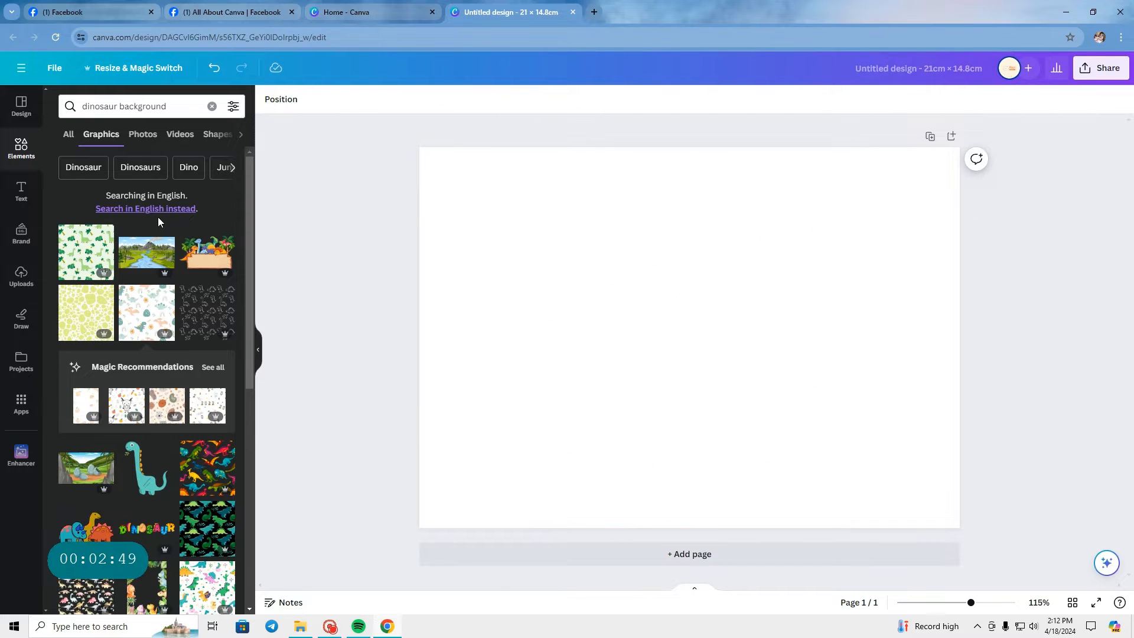
Step: Add the green dinosaur and palm tree pattern, enlarge it to cover the whole page and shift it slightly upward
left_click(100, 236)
left_click_drag(651, 284, 535, 249)
left_click_drag(724, 451, 1069, 587)
left_click(1020, 492)
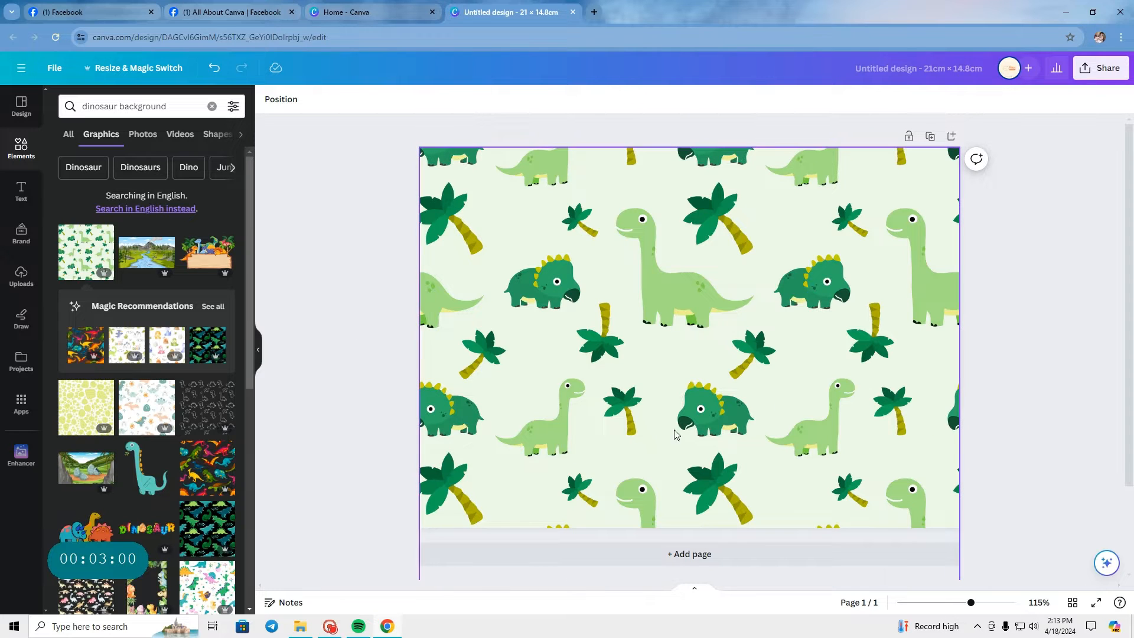
left_click_drag(704, 420, 700, 370)
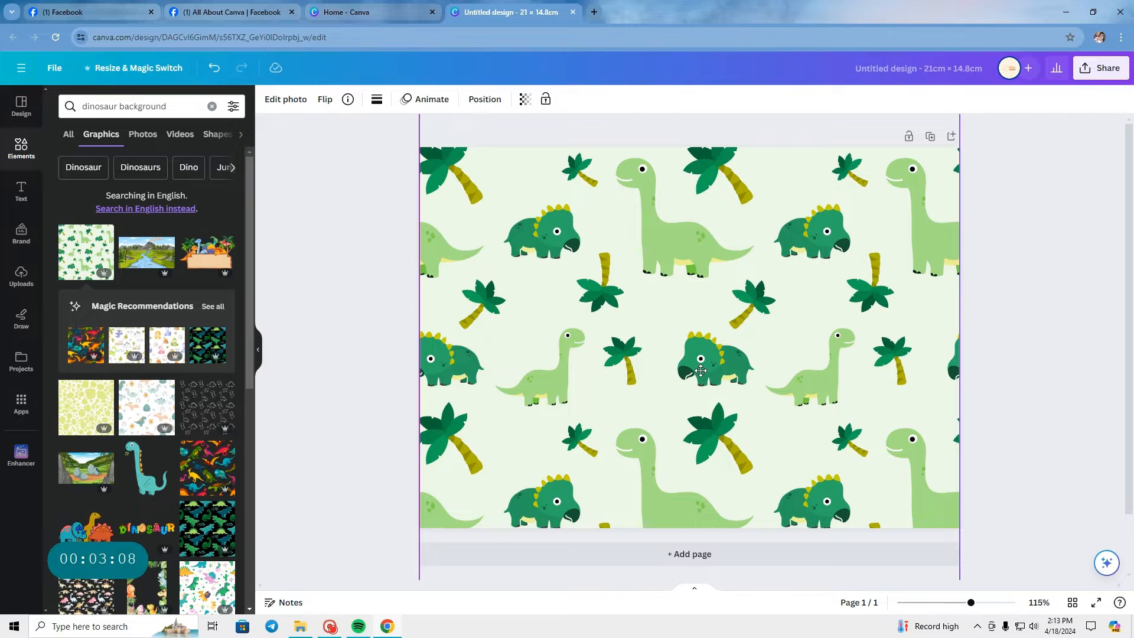
left_click(1085, 444)
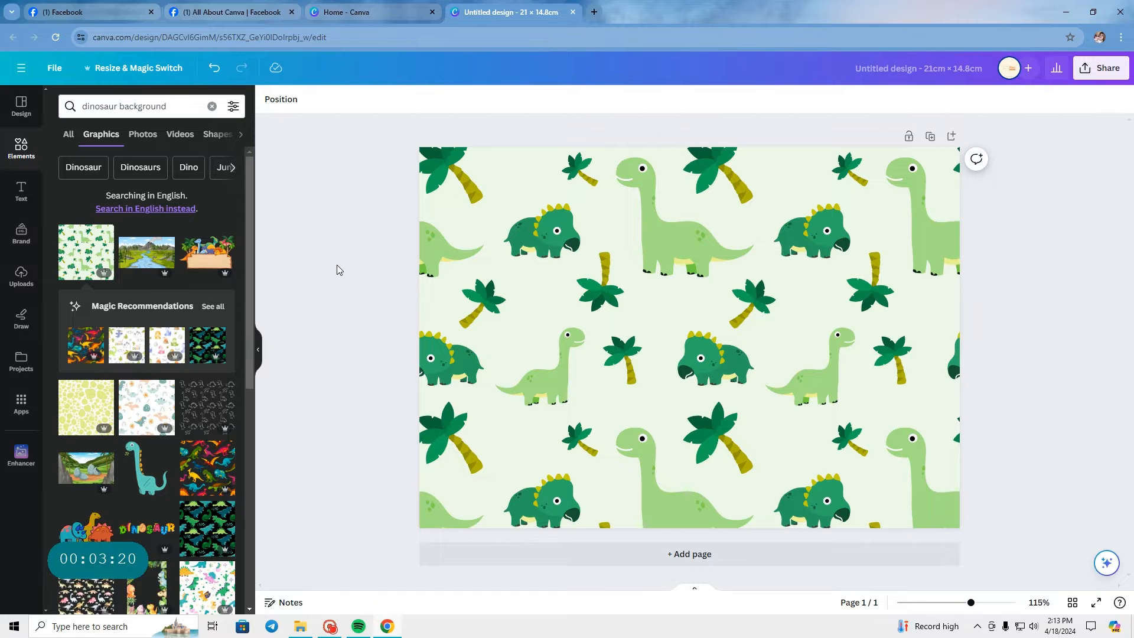
Step: Clear the element search, add a square shape to the page and fill it with white
left_click(212, 106)
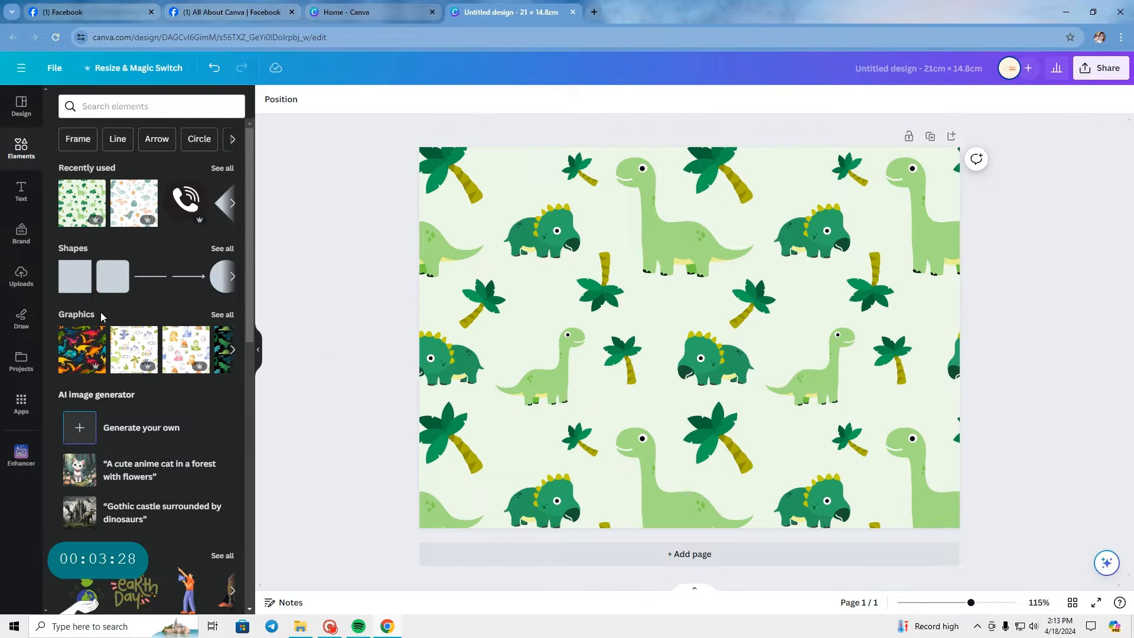
left_click(70, 283)
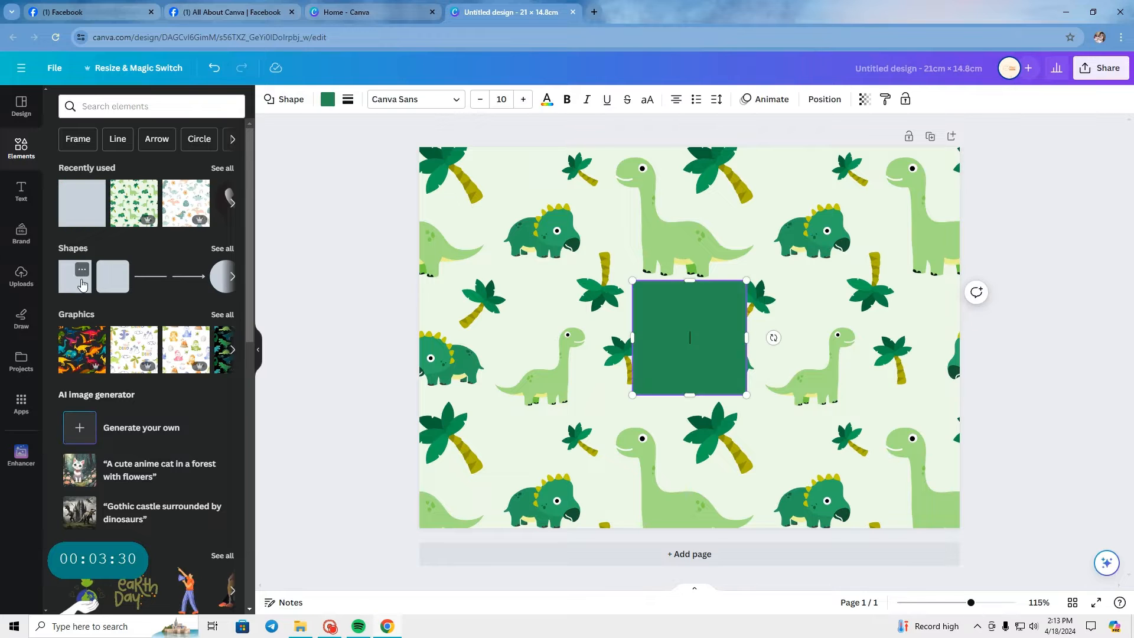
left_click(376, 368)
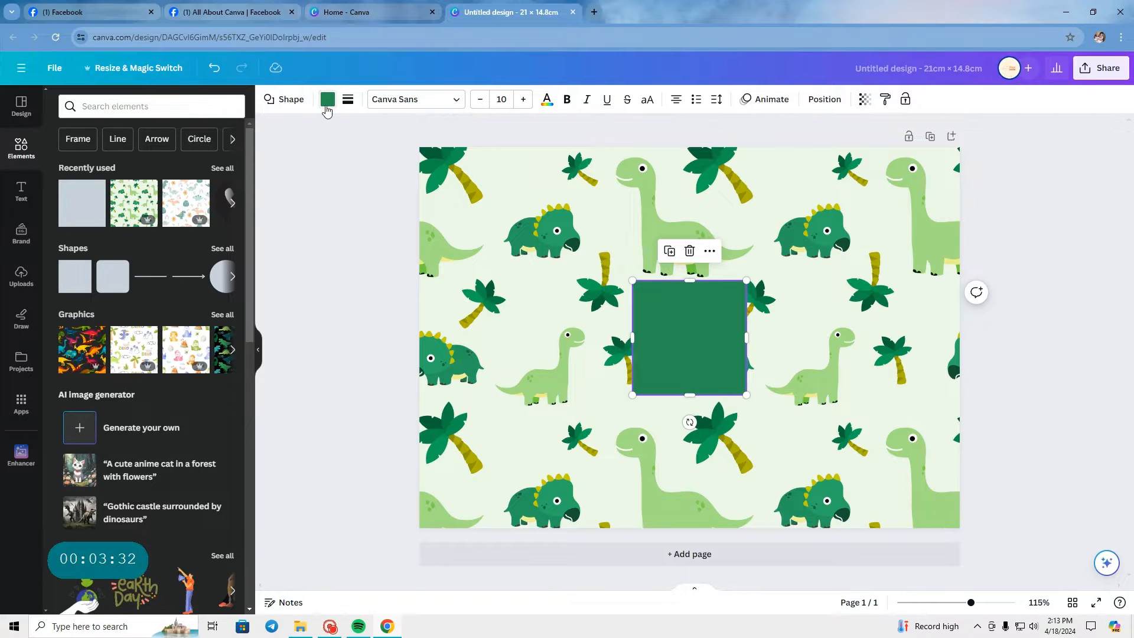
left_click(326, 106)
left_click(228, 405)
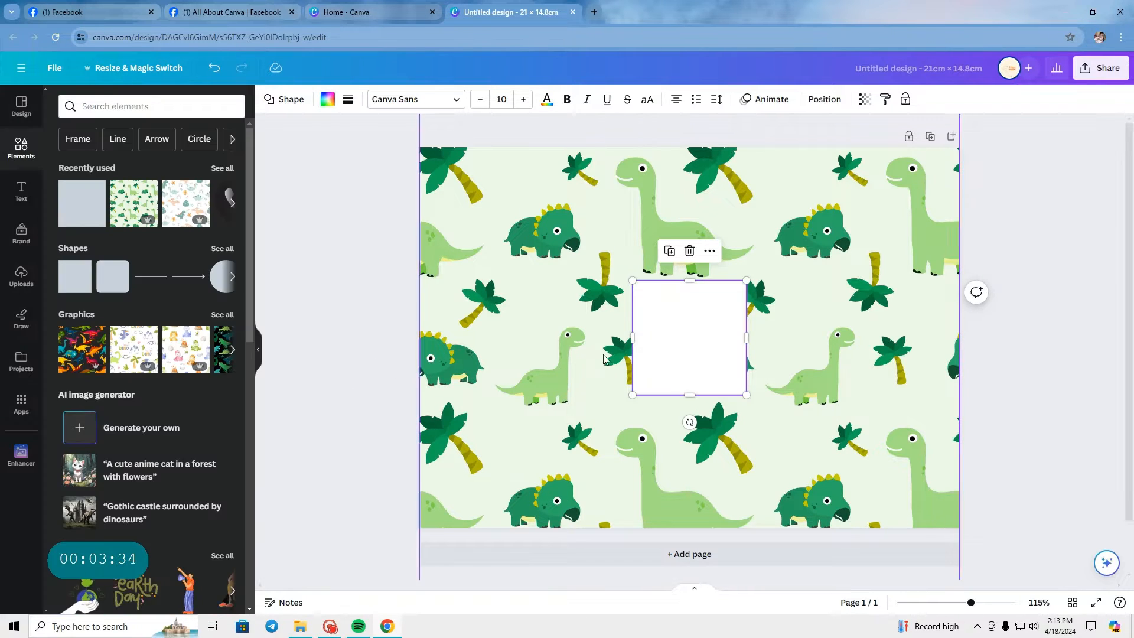
Step: Stretch the white square into a full-width band, leaving strips of the dinosaur pattern above and below it
left_click_drag(709, 352, 494, 345)
left_click_drag(533, 398, 962, 502)
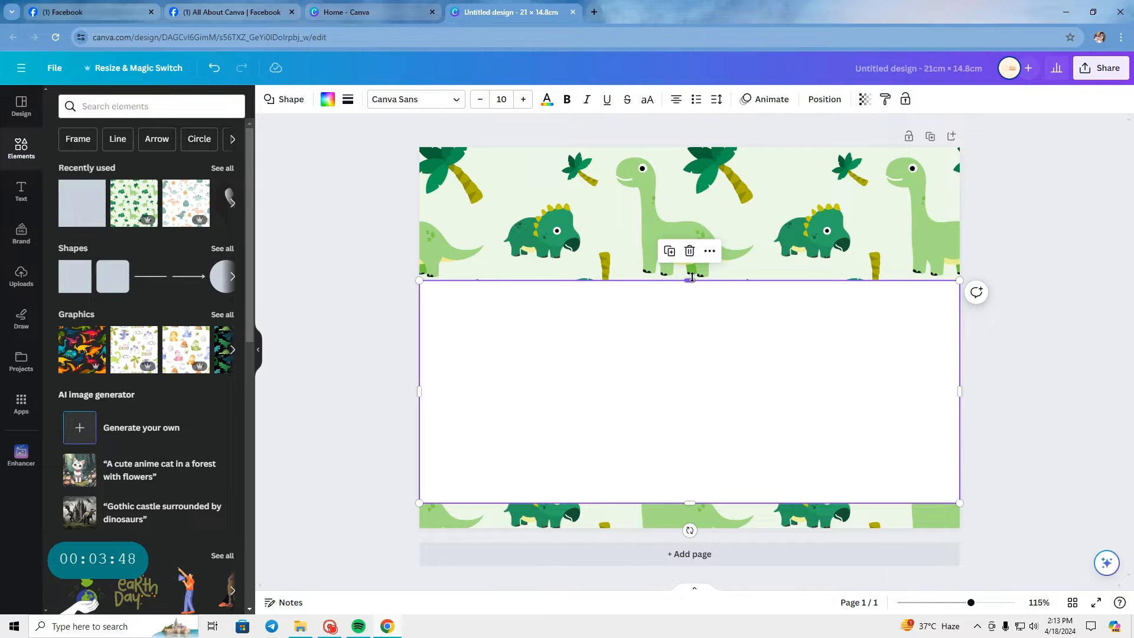
left_click_drag(691, 278, 689, 256)
Step: Add a circle shape over the white band and delete it
left_click(222, 276)
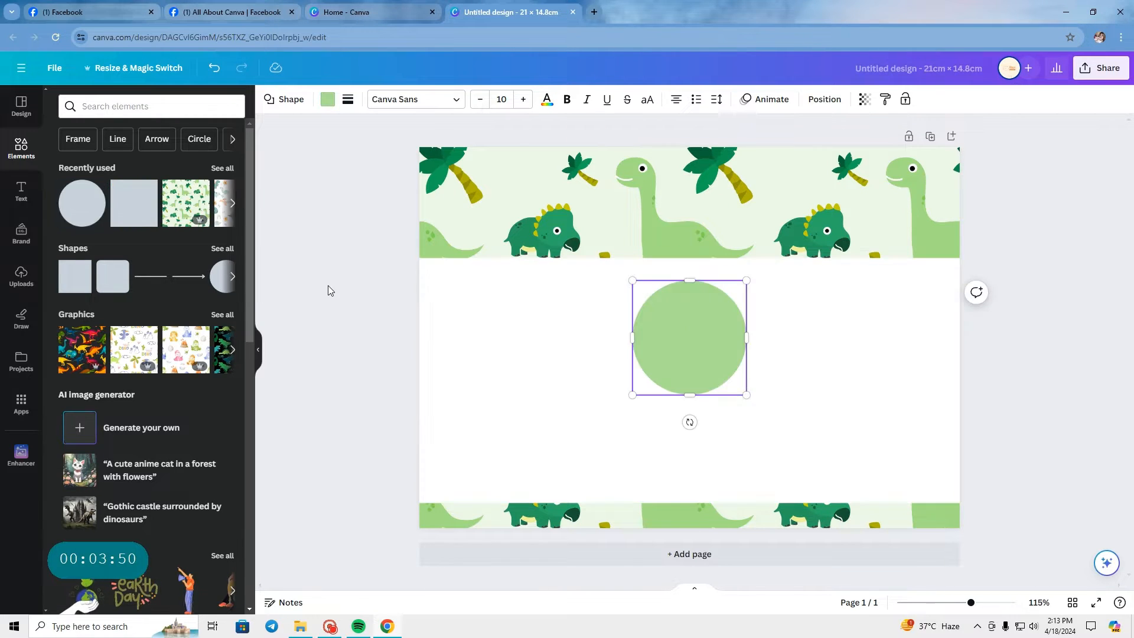
left_click(329, 290)
left_click(689, 345)
key("Delete")
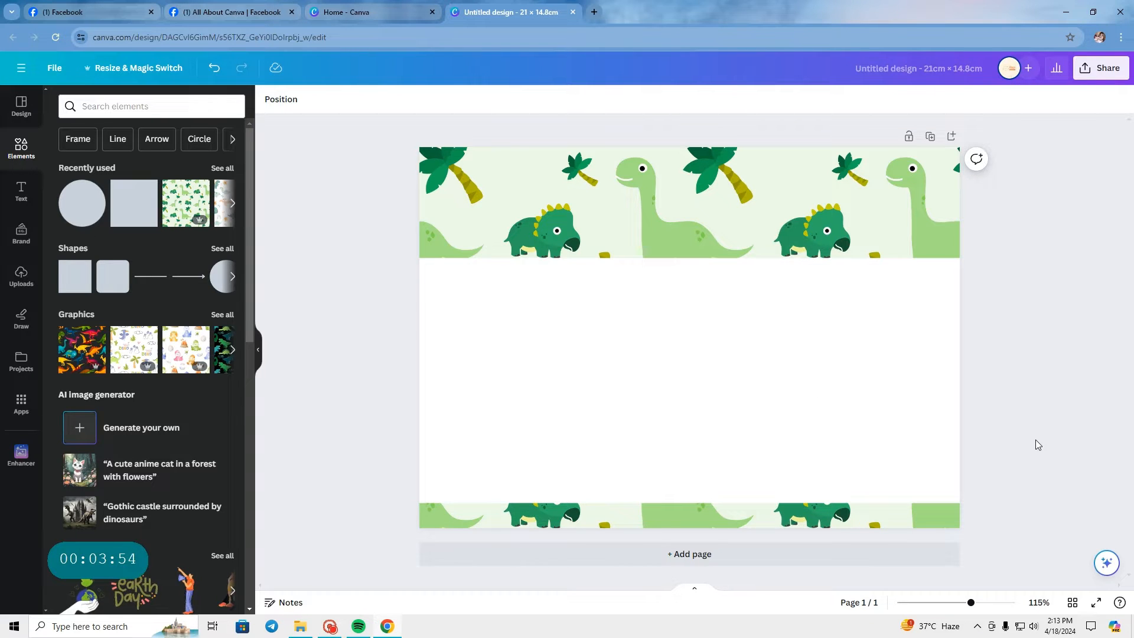
Step: Add a second blank page to the design and get the element search ready for a query
left_click(737, 564)
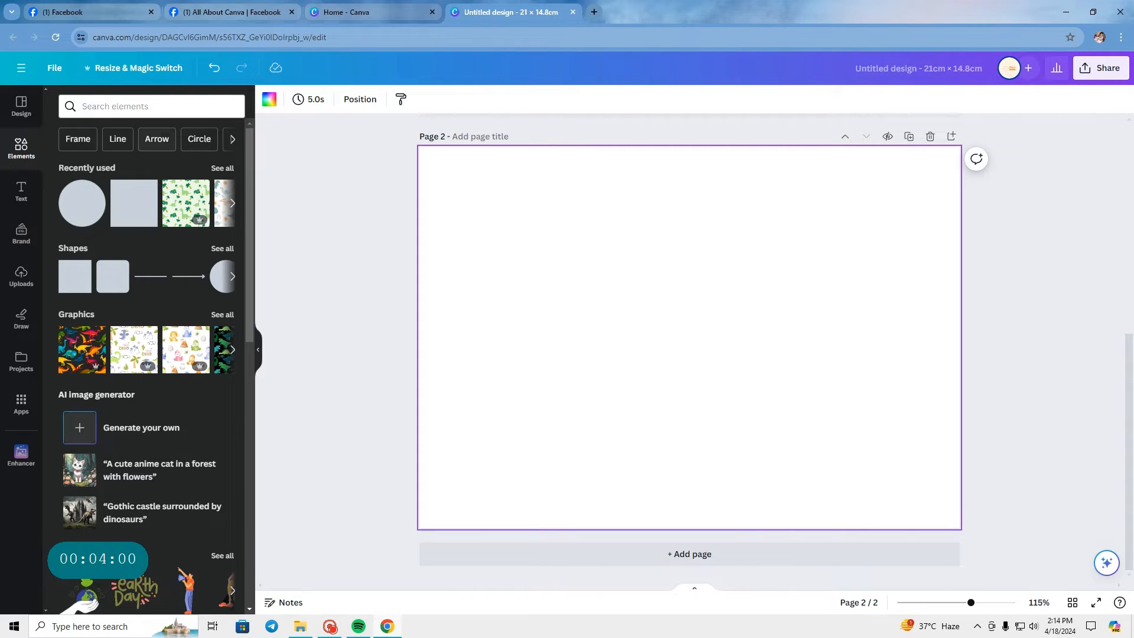
left_click(151, 106)
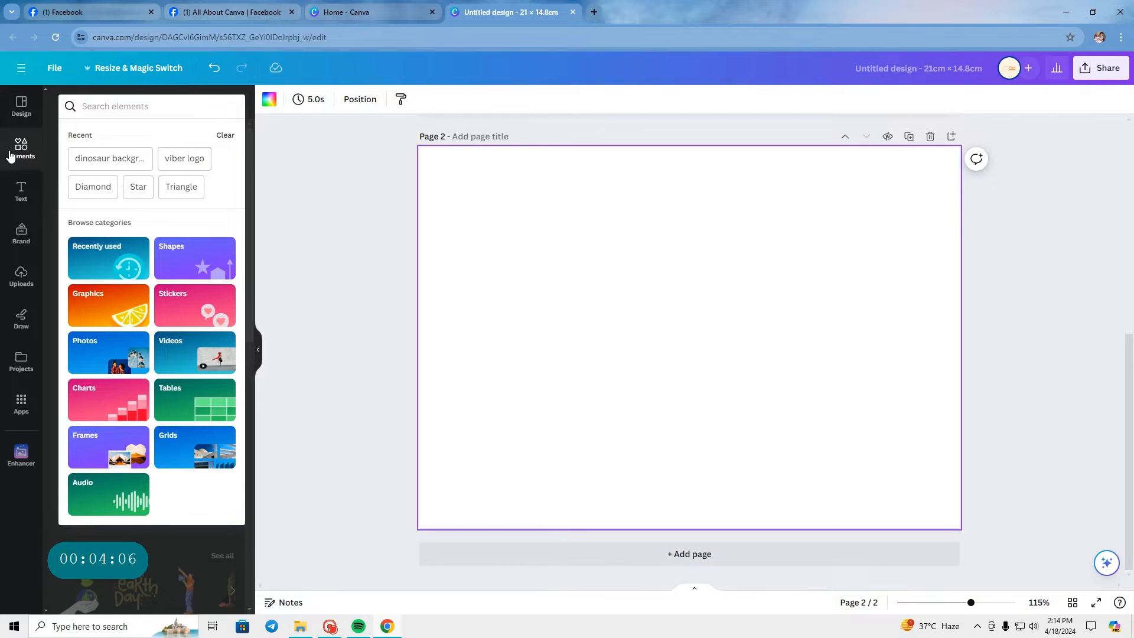
key("ctrl+plus")
key("ctrl+plus")
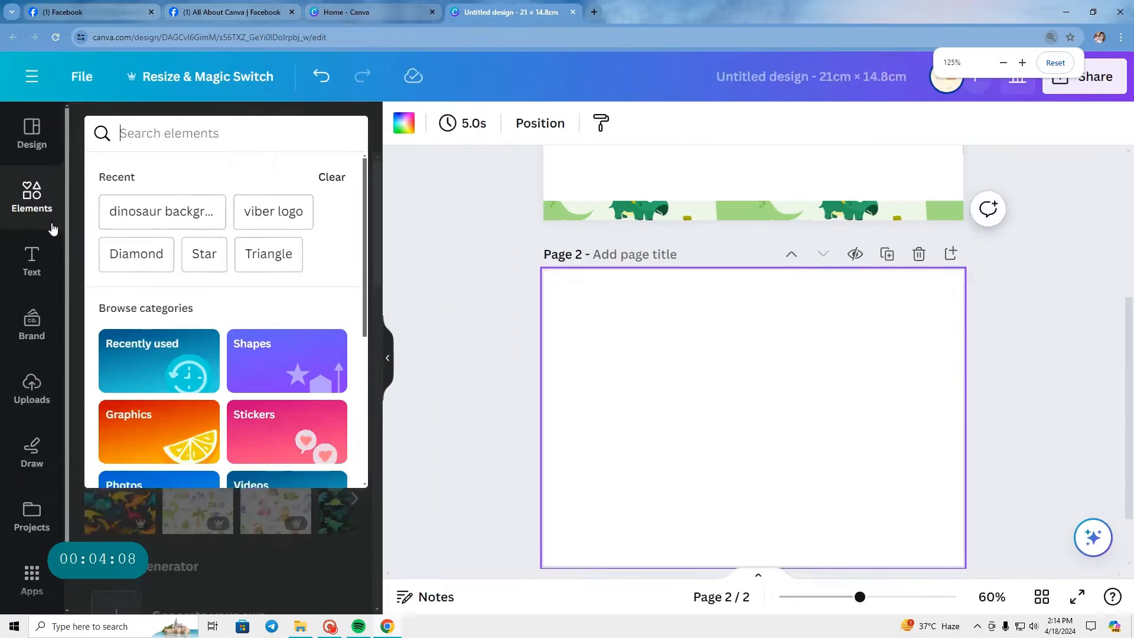
key("ctrl+minus")
key("ctrl+minus")
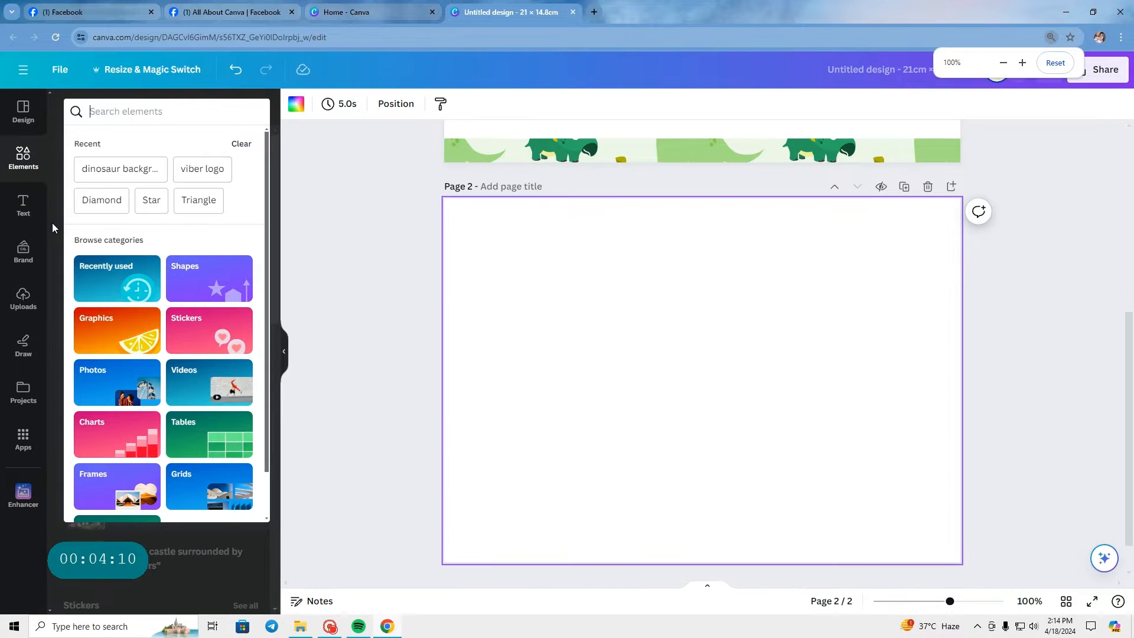
key("ctrl+minus")
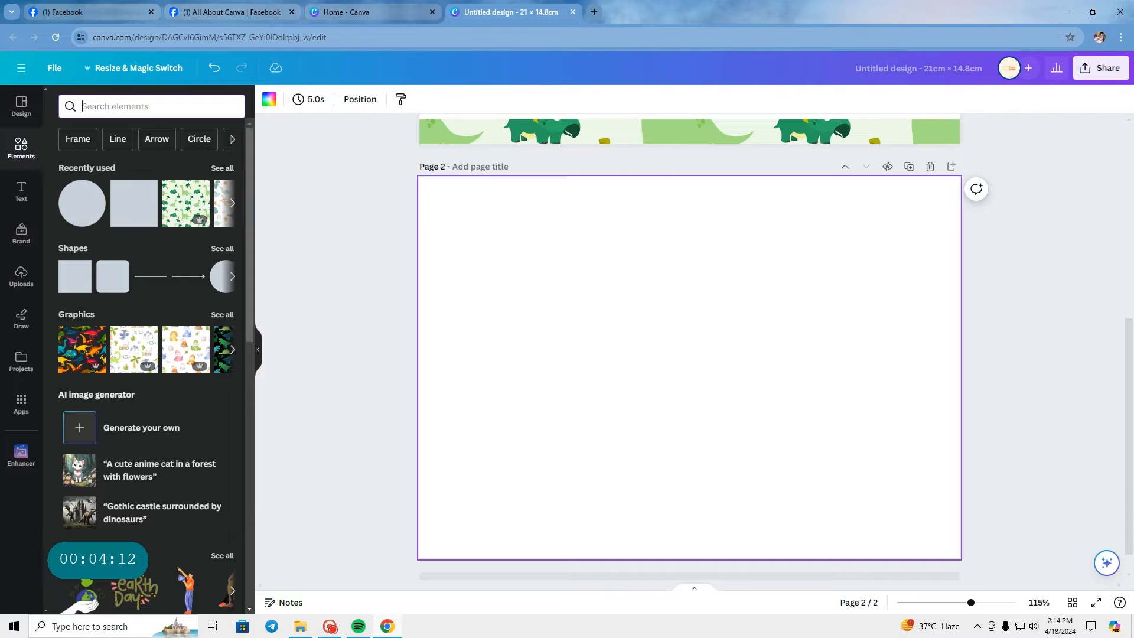
Step: Search the elements for "Notebook Lines", browse all graphics and add the blue-red-blue three-line graphic to page 2
type("Noteb")
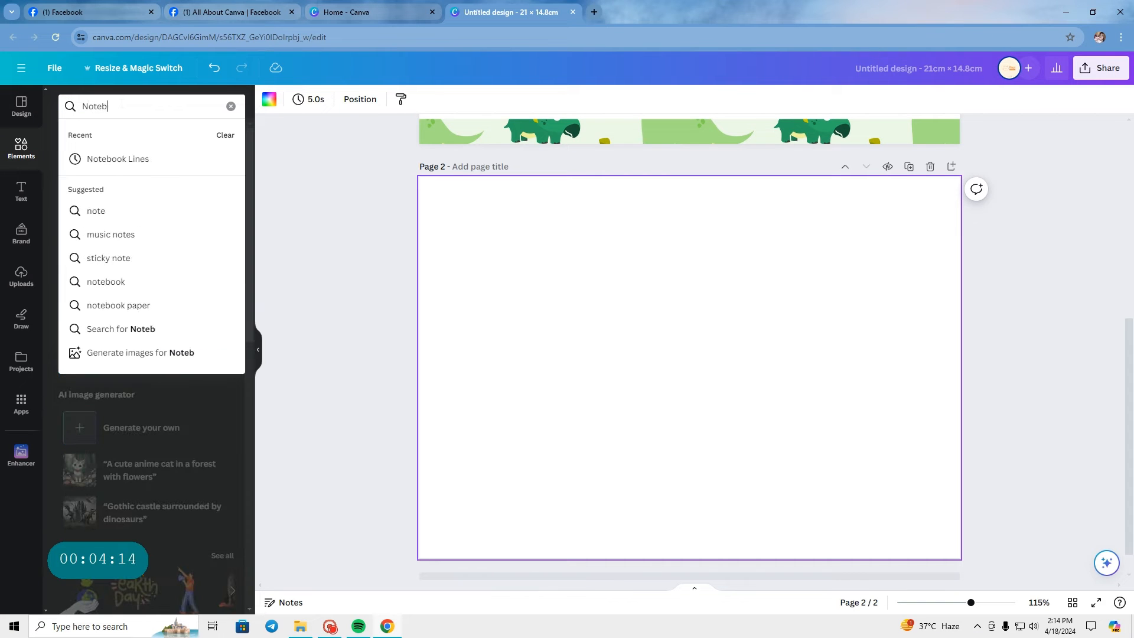
type("ook Lines")
key("Return")
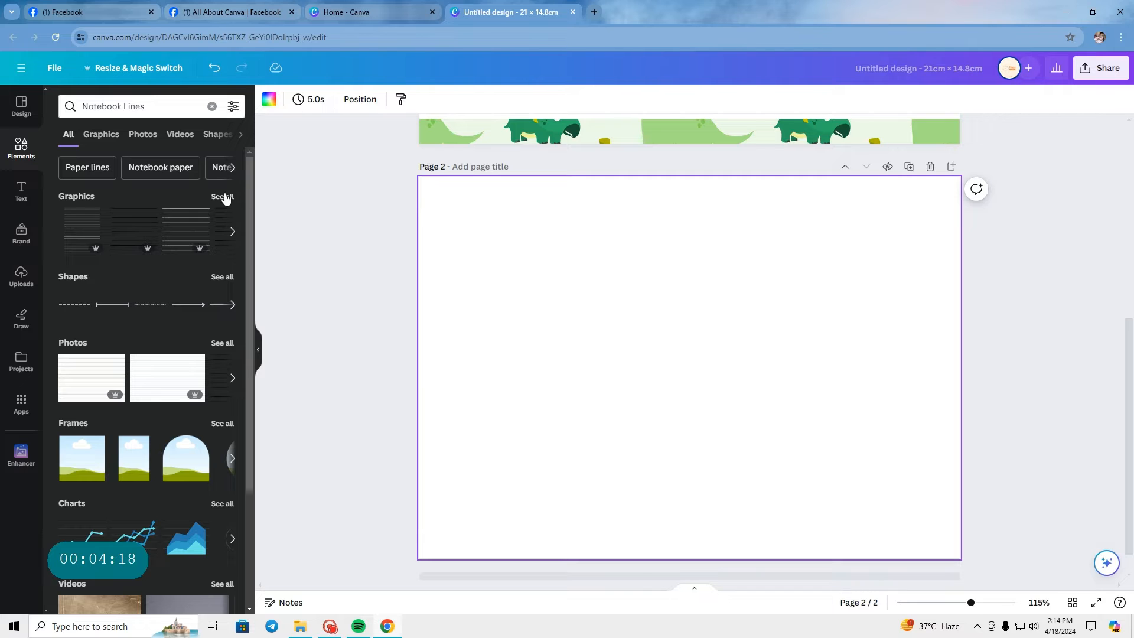
left_click(224, 198)
scroll(177, 259, "down", 2)
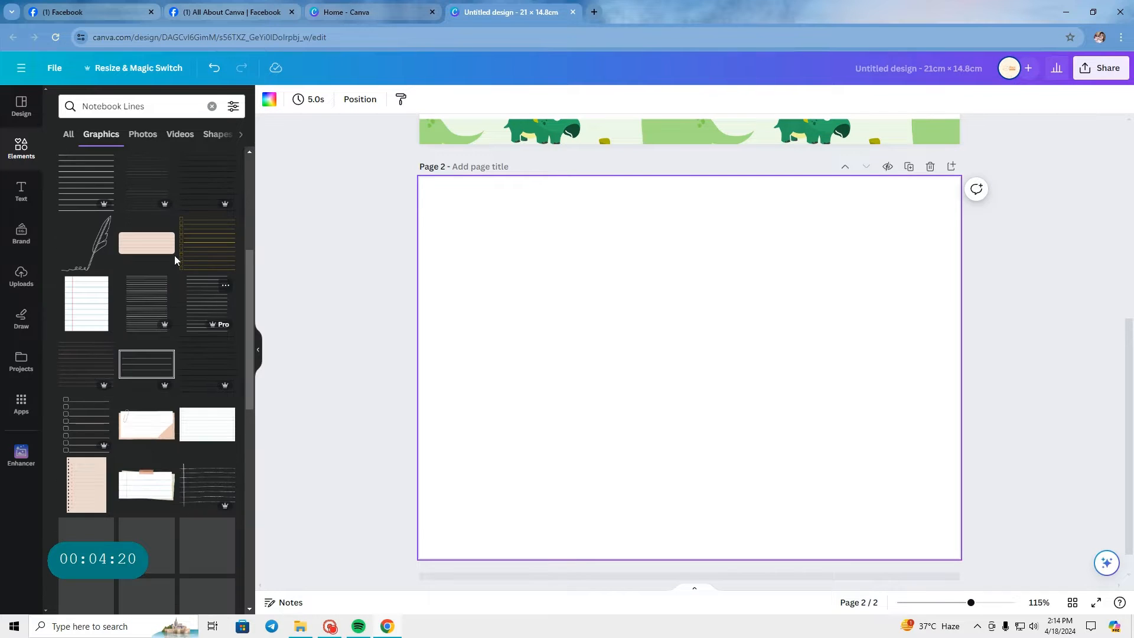
scroll(142, 232, "down", 5)
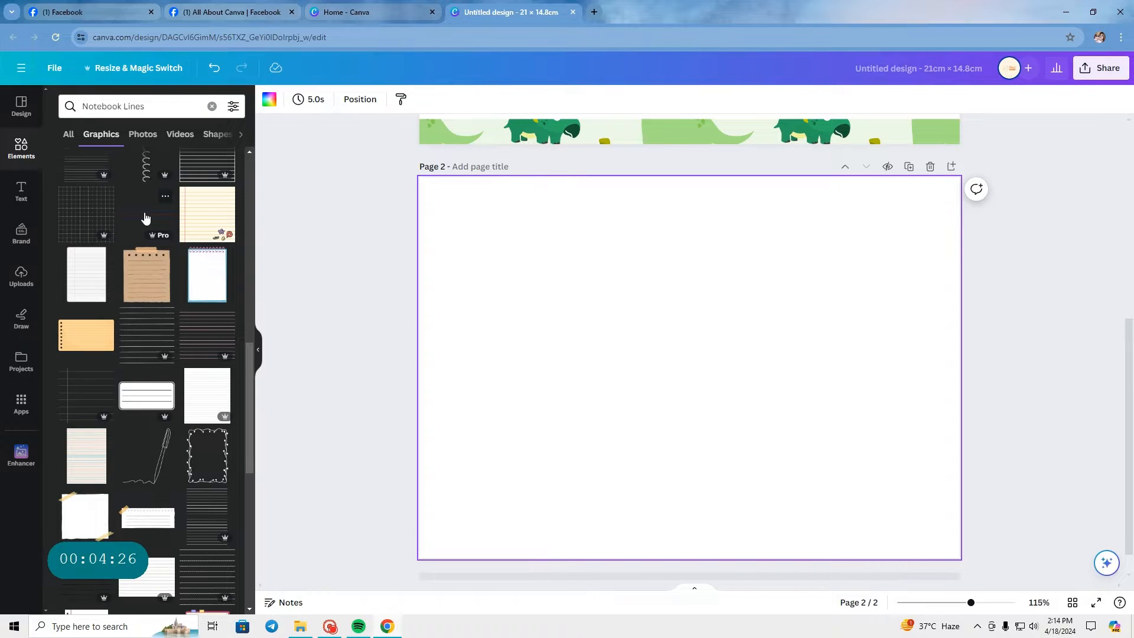
left_click(145, 218)
left_click(666, 473)
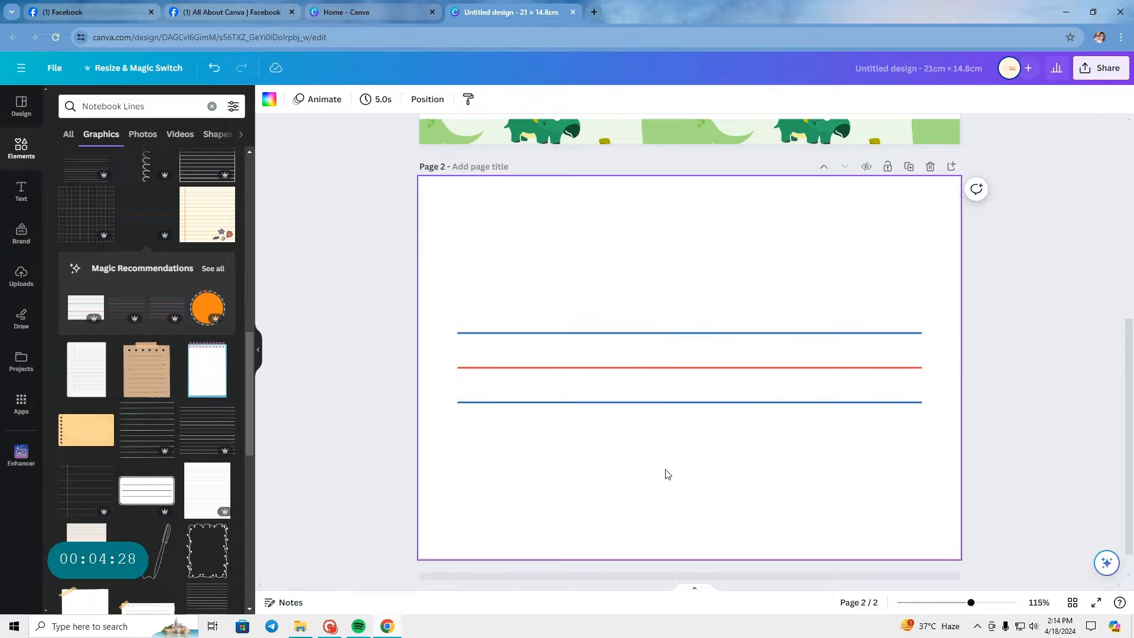
Step: Try moving the three-line graphic higher against the page's left edge and stretching it to full width, then undo the stretch
left_click(659, 395)
left_click_drag(659, 395, 620, 293)
left_click_drag(884, 266, 968, 281)
left_click(808, 337)
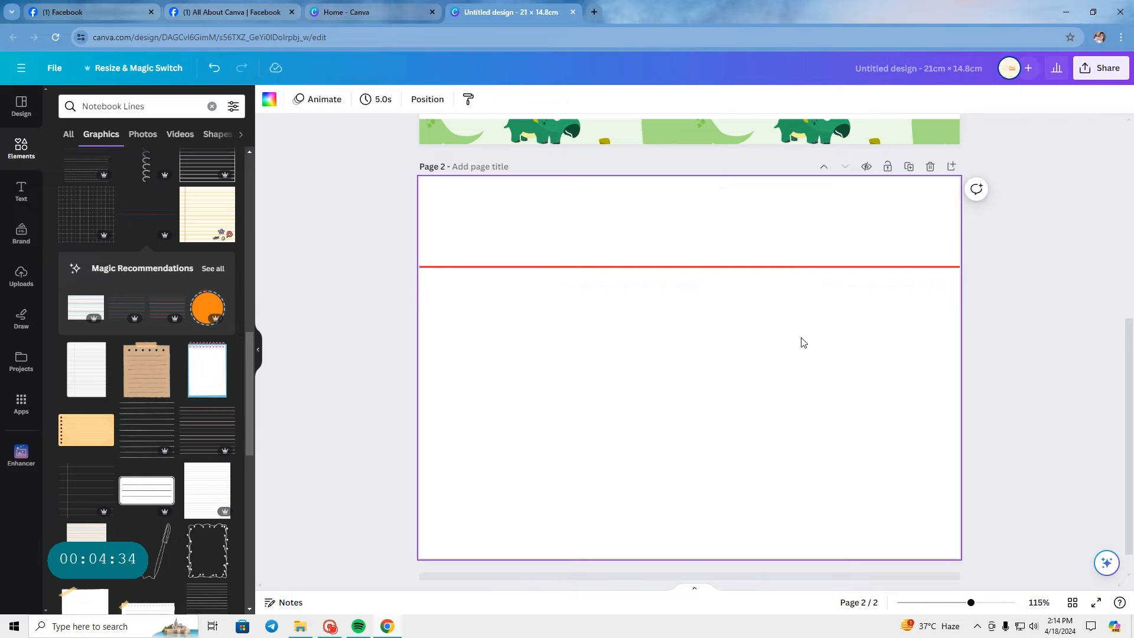
key("ctrl+z")
Step: Shrink the three-line graphic proportionally and place it in the upper part of page 2 as a reference
left_click(729, 271)
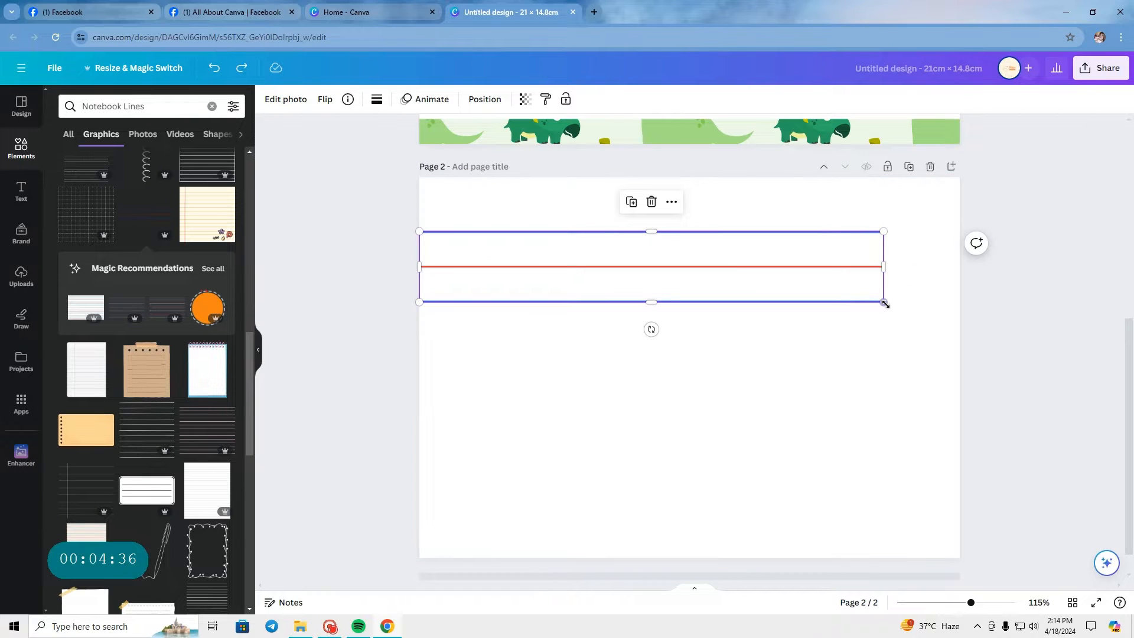
left_click_drag(885, 303, 768, 286)
left_click_drag(705, 265, 756, 271)
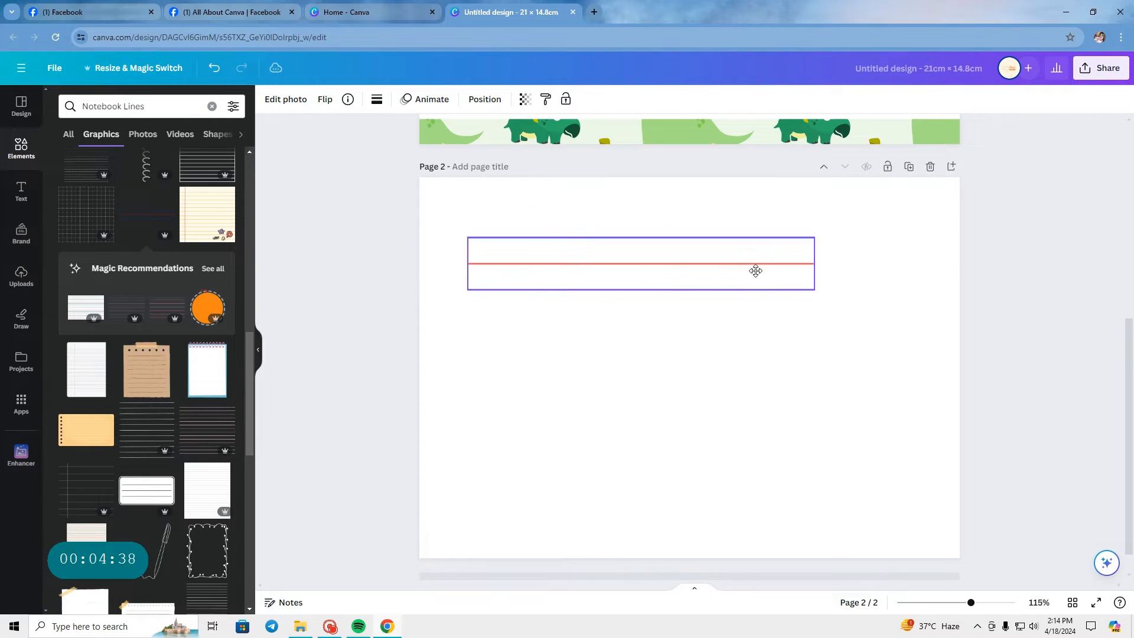
left_click(706, 329)
left_click(671, 283)
left_click_drag(671, 283, 683, 281)
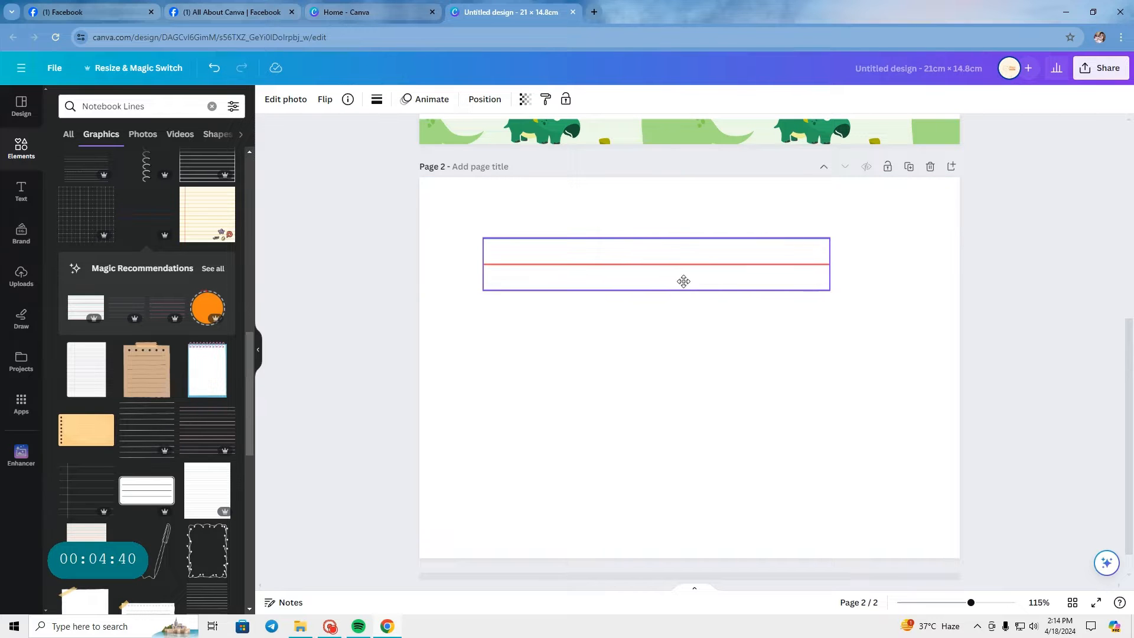
left_click(708, 396)
Step: Clear the element search, add a plain line below the reference graphic and extend it across the full page width
left_click(211, 106)
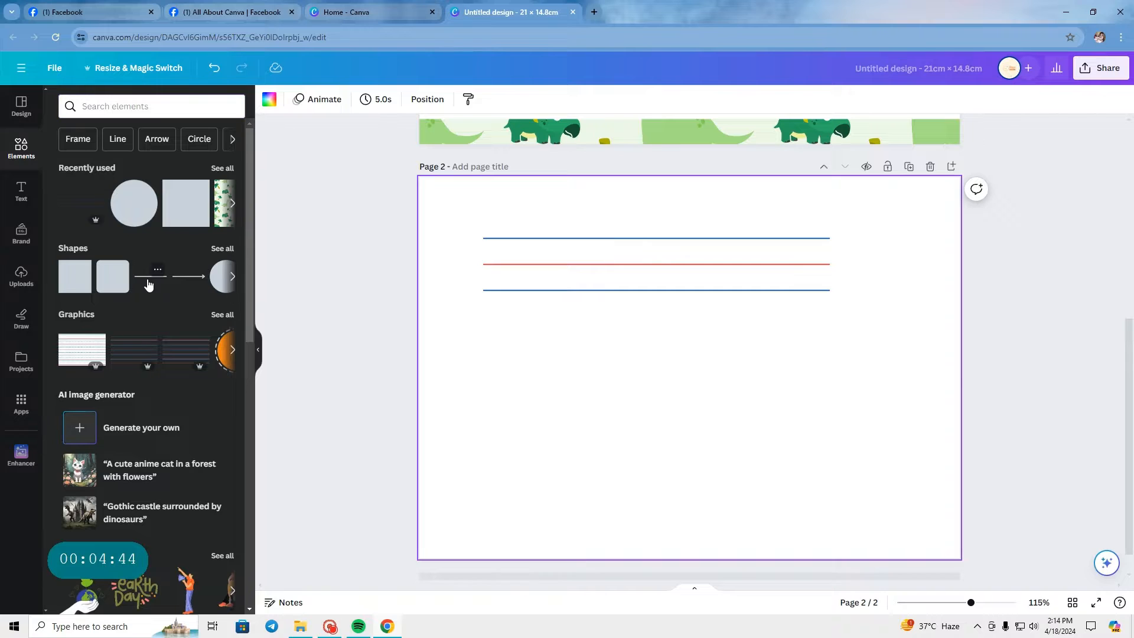
left_click(148, 284)
left_click_drag(640, 372, 457, 368)
left_click_drag(605, 367, 960, 367)
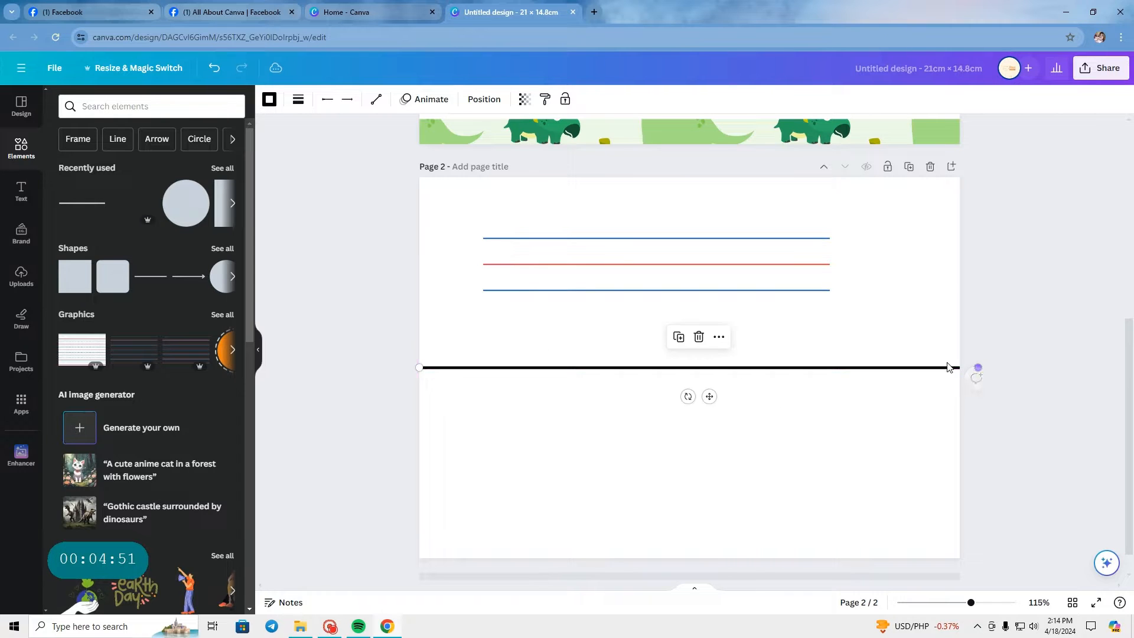
Step: Reduce the black line's weight so it matches the thin lines of the reference graphic
left_click(297, 101)
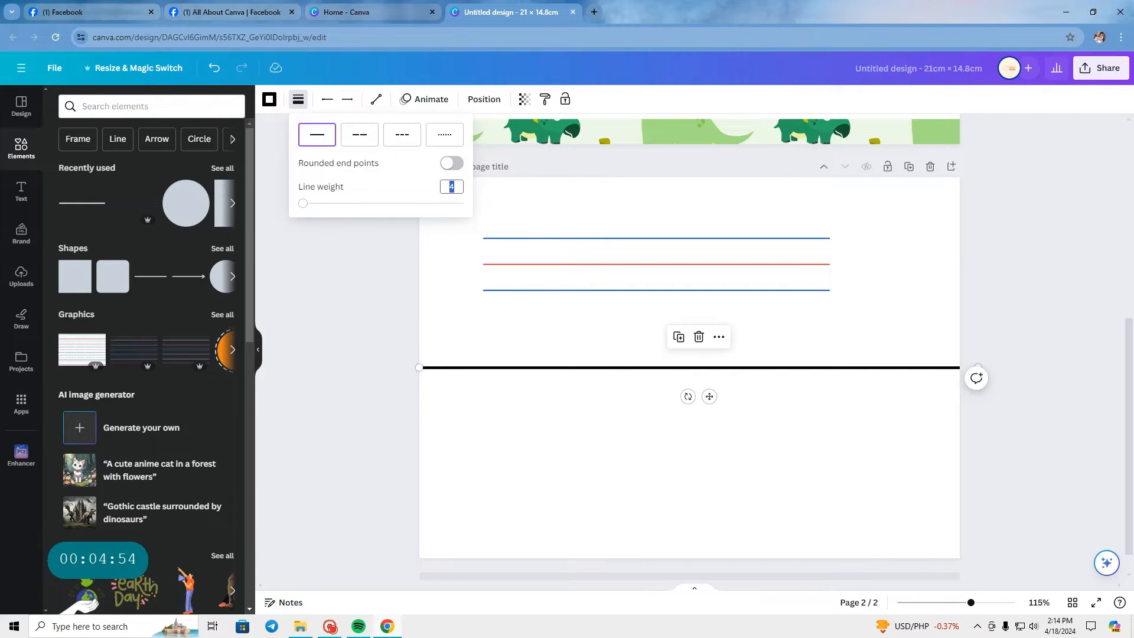
key("Return")
left_click(531, 432)
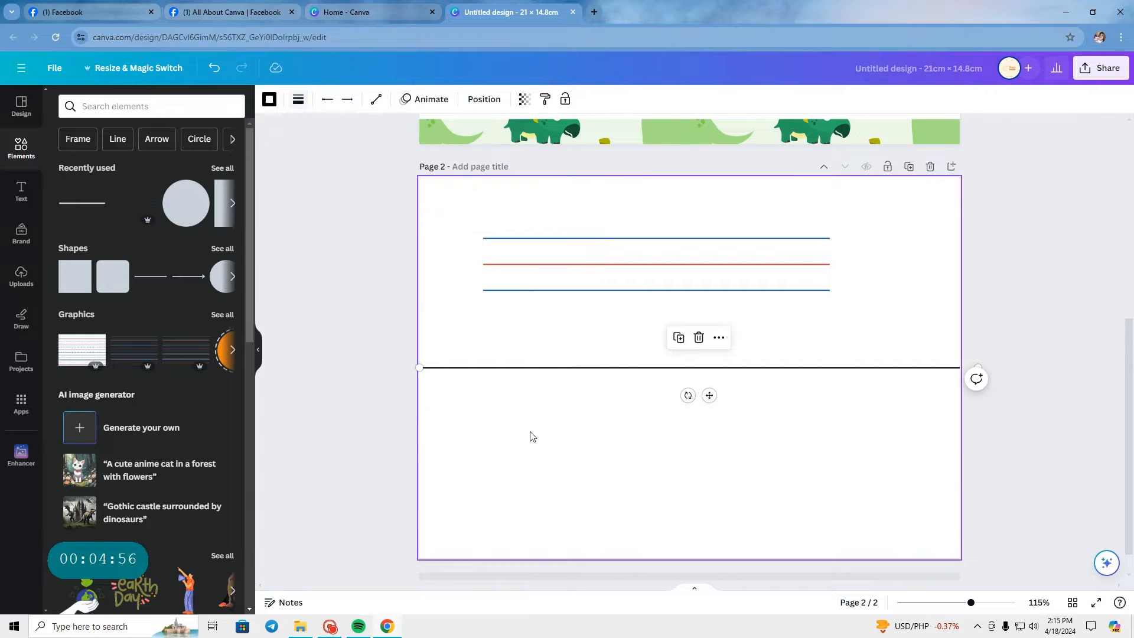
left_click(561, 369)
left_click(633, 406)
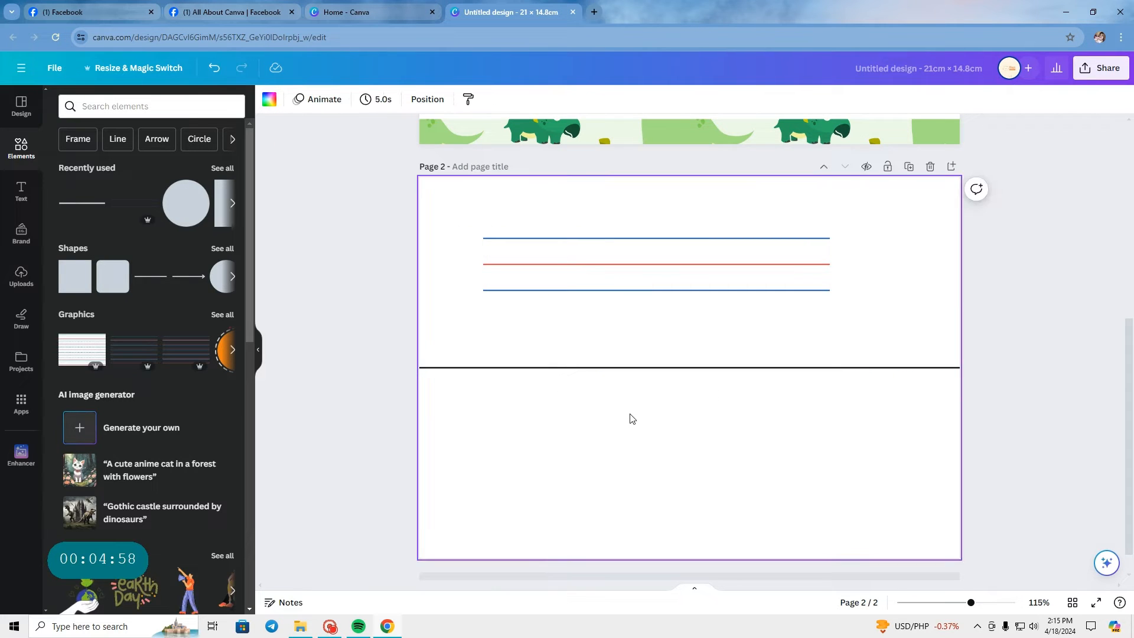
Step: Duplicate the black line and align the copy below it, matching the spacing to the reference graphic
scroll(629, 414, "up", 1)
left_click(627, 361)
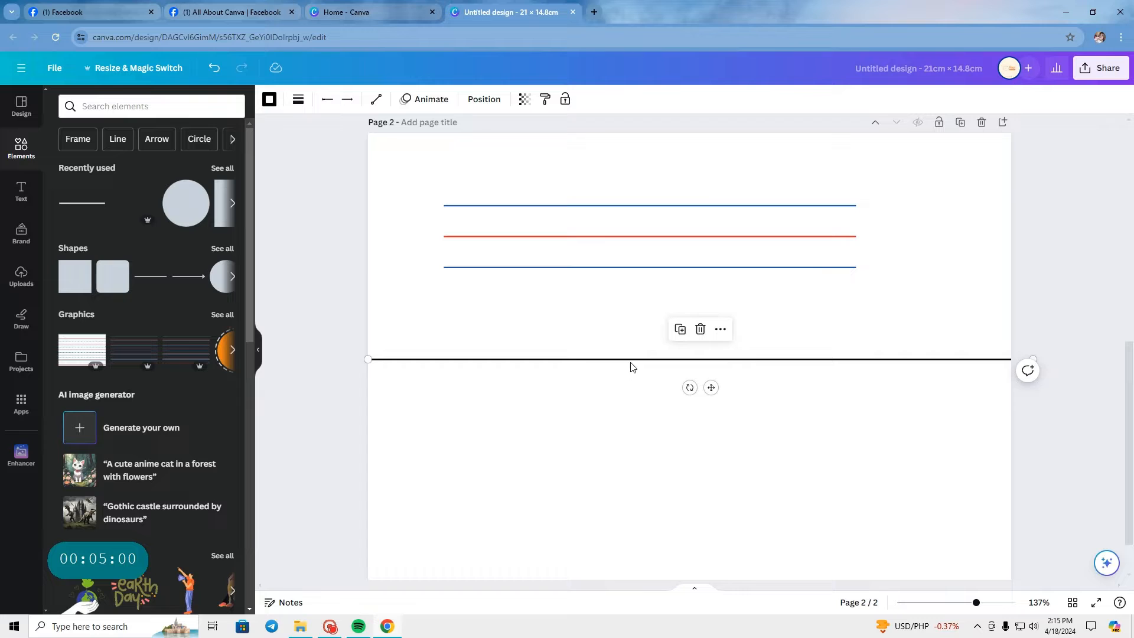
left_click(681, 331)
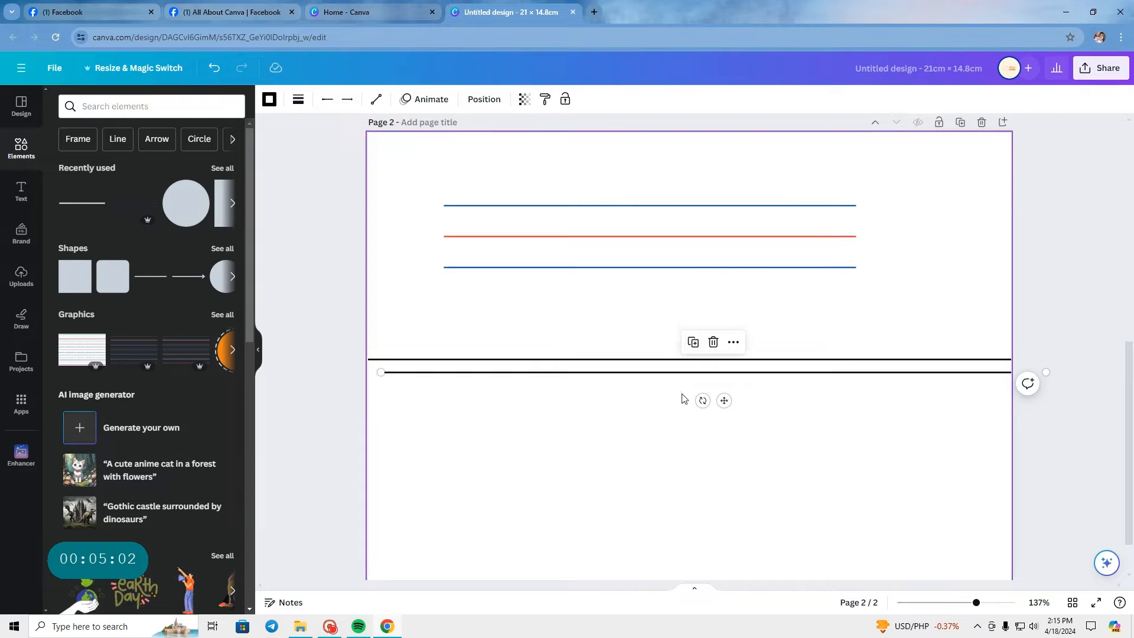
mouse_move(691, 382)
left_mouse_down()
mouse_move(675, 374)
mouse_move(682, 383)
left_mouse_up()
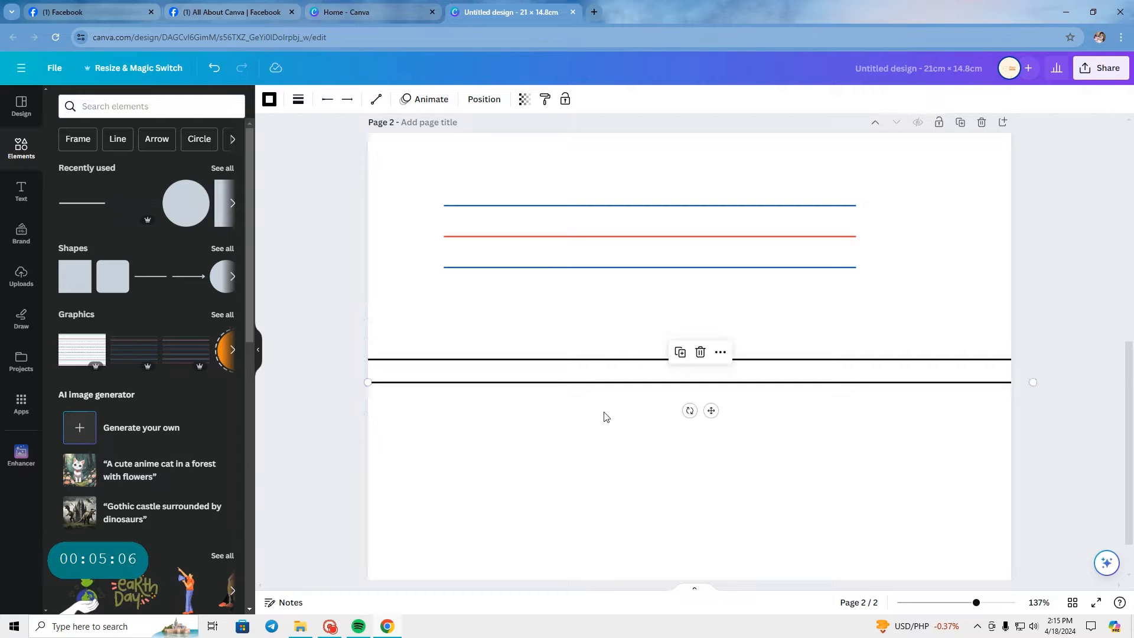
left_click(460, 488)
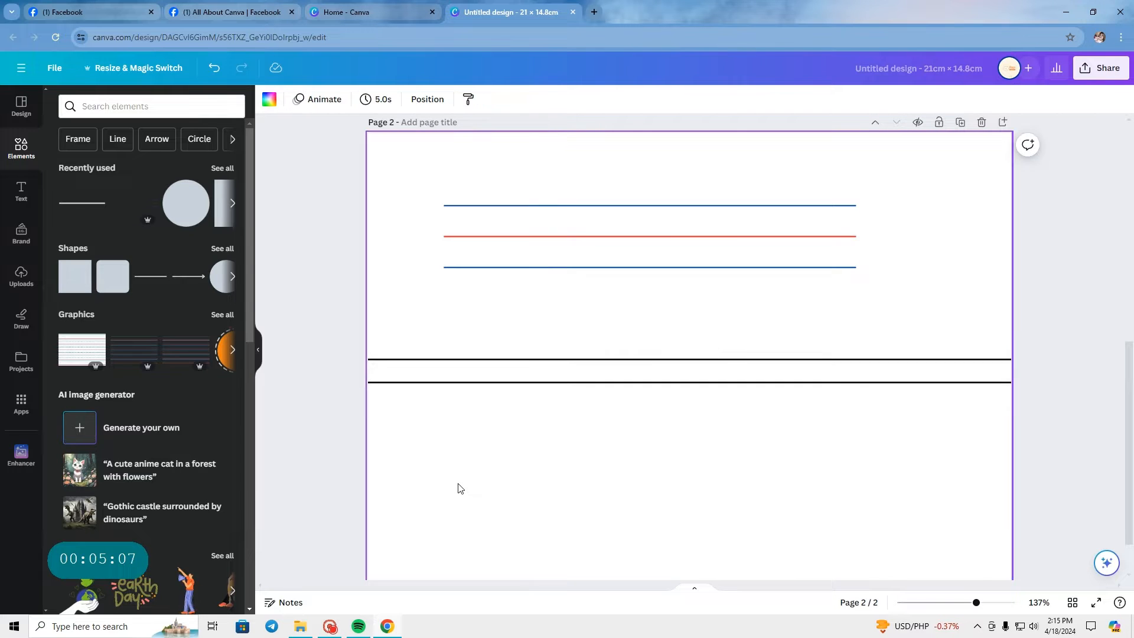
left_click(553, 249)
left_click(497, 502)
left_click(502, 251)
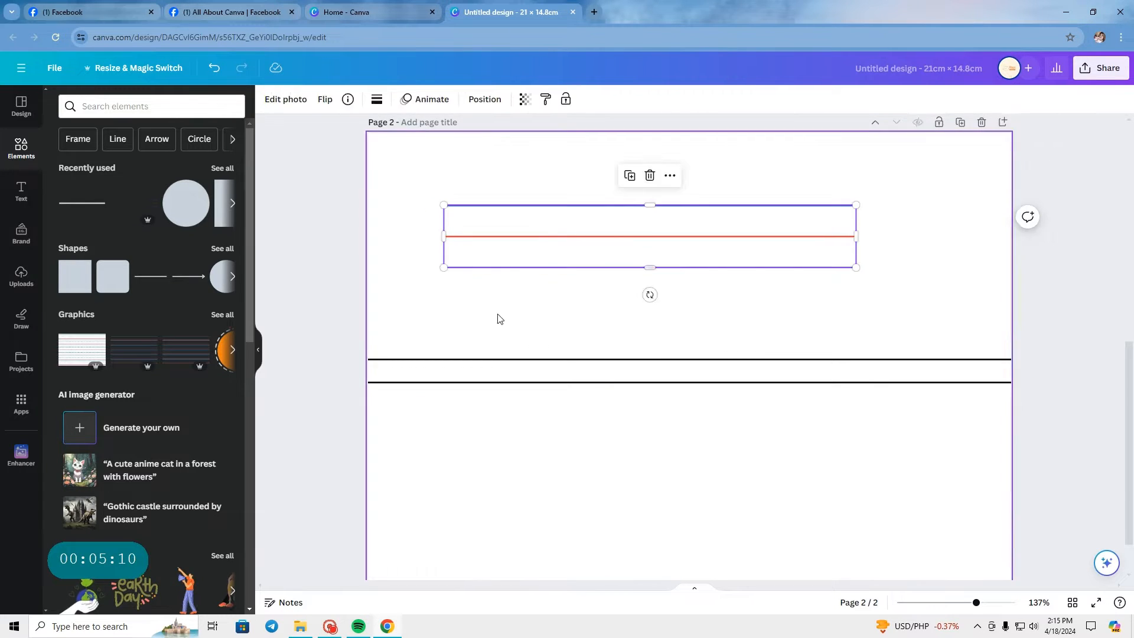
left_click_drag(495, 388, 497, 394)
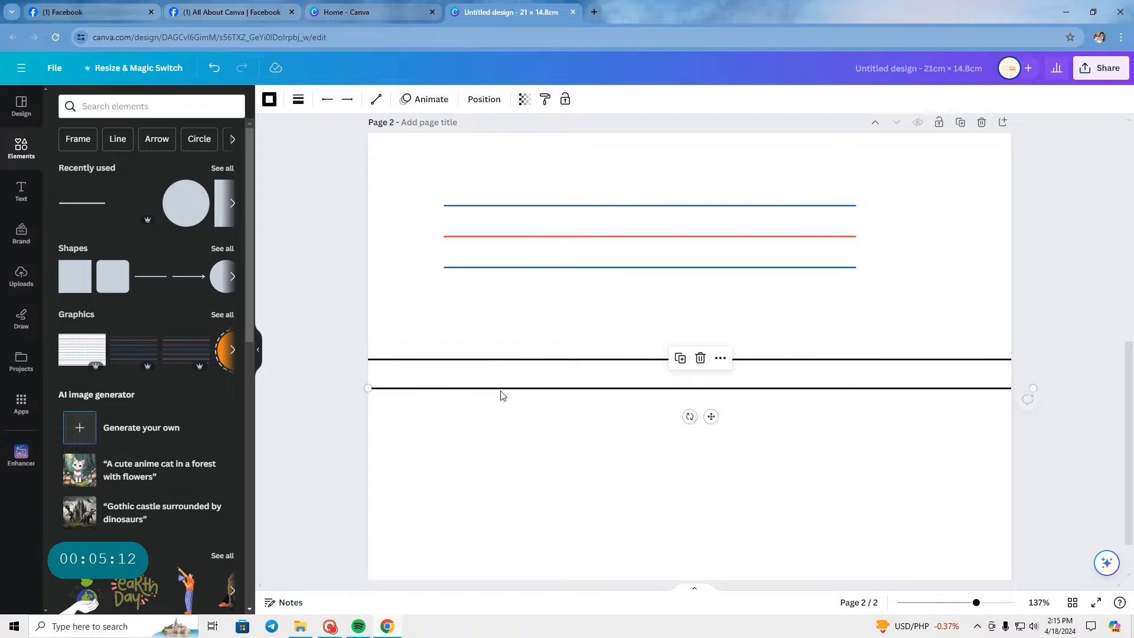
Step: Duplicate the second black line, then undo the recent duplicates and moves back to a single line
left_click(679, 357)
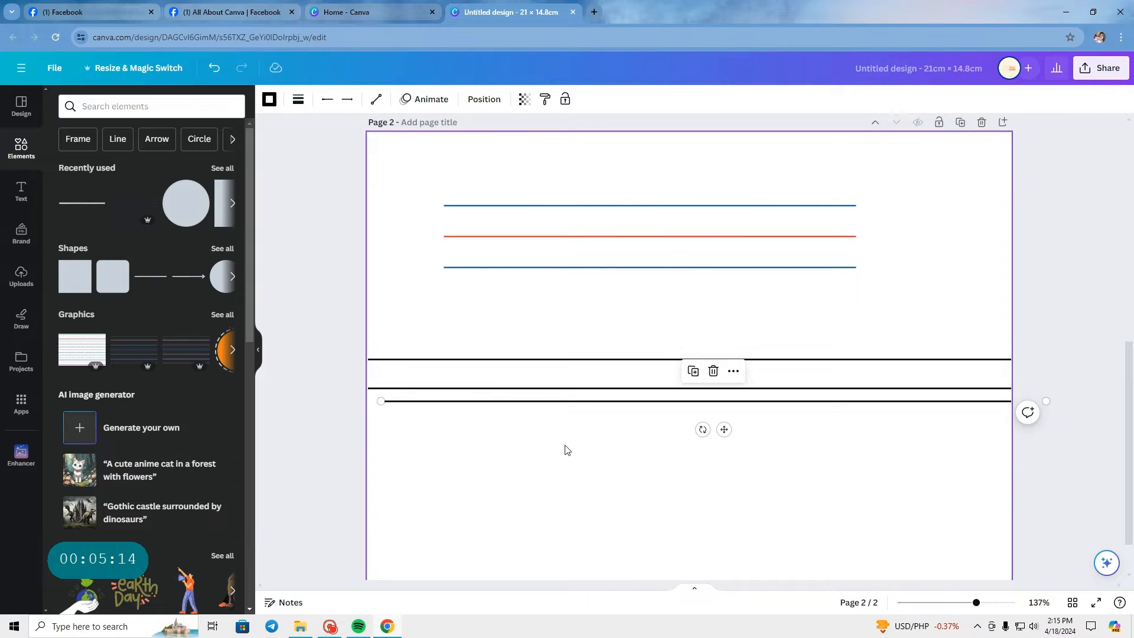
key("ctrl+z")
key("ctrl+z")
key("ctrl+z")
key("ctrl+z")
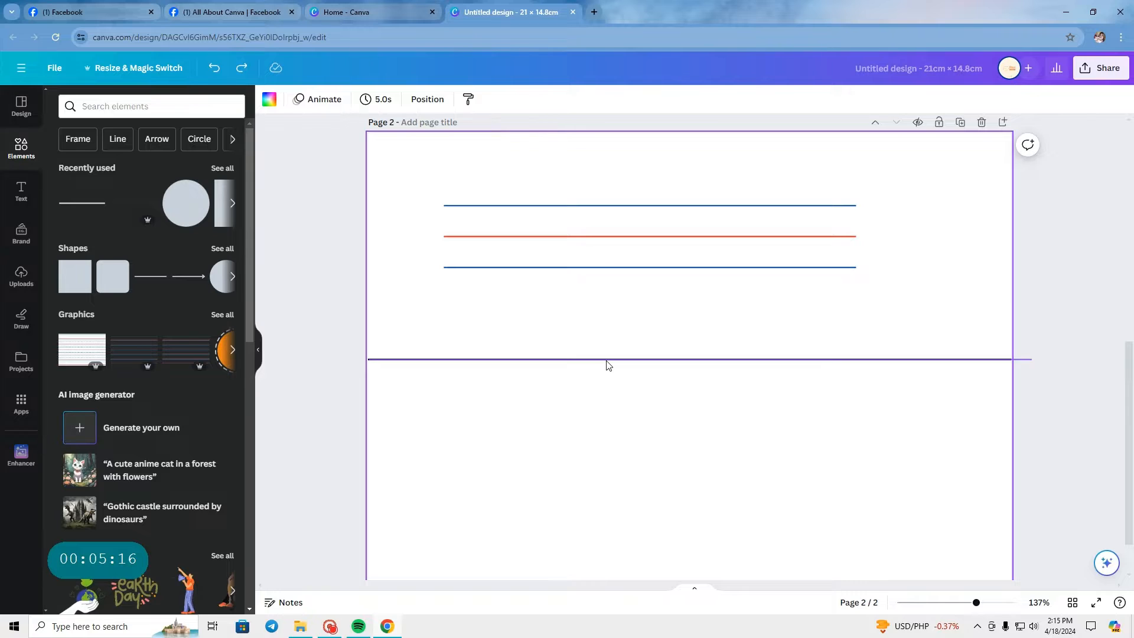
Step: Duplicate the black line twice to form three full-width lines stacked at equal spacing
left_click(607, 359)
left_click(687, 339)
left_click_drag(655, 377, 645, 386)
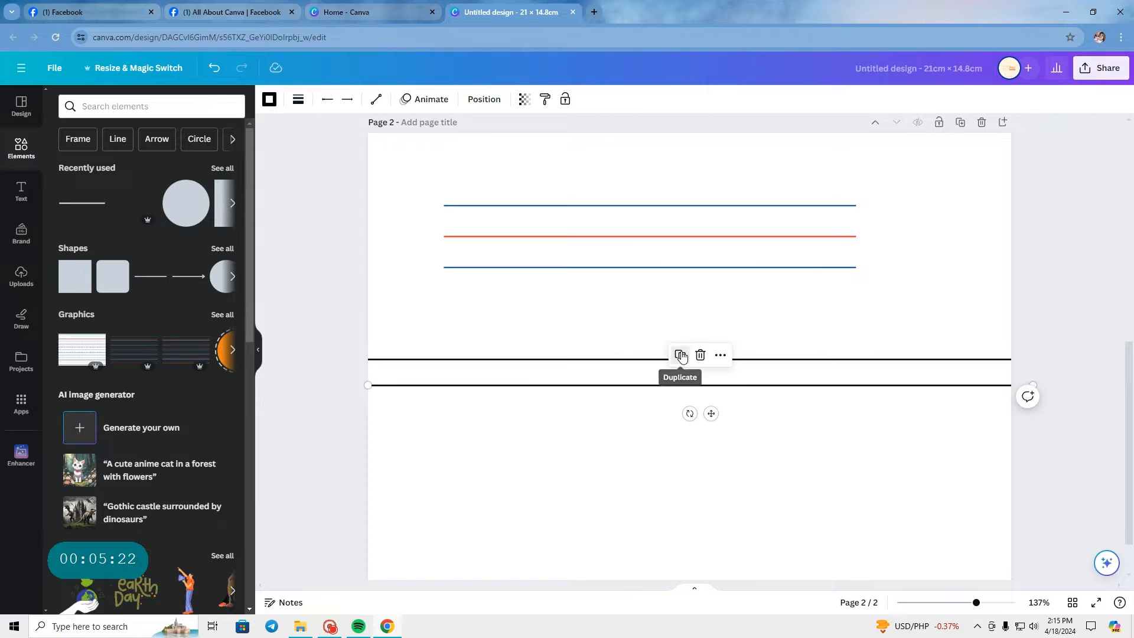
left_click(679, 355)
left_click(700, 319)
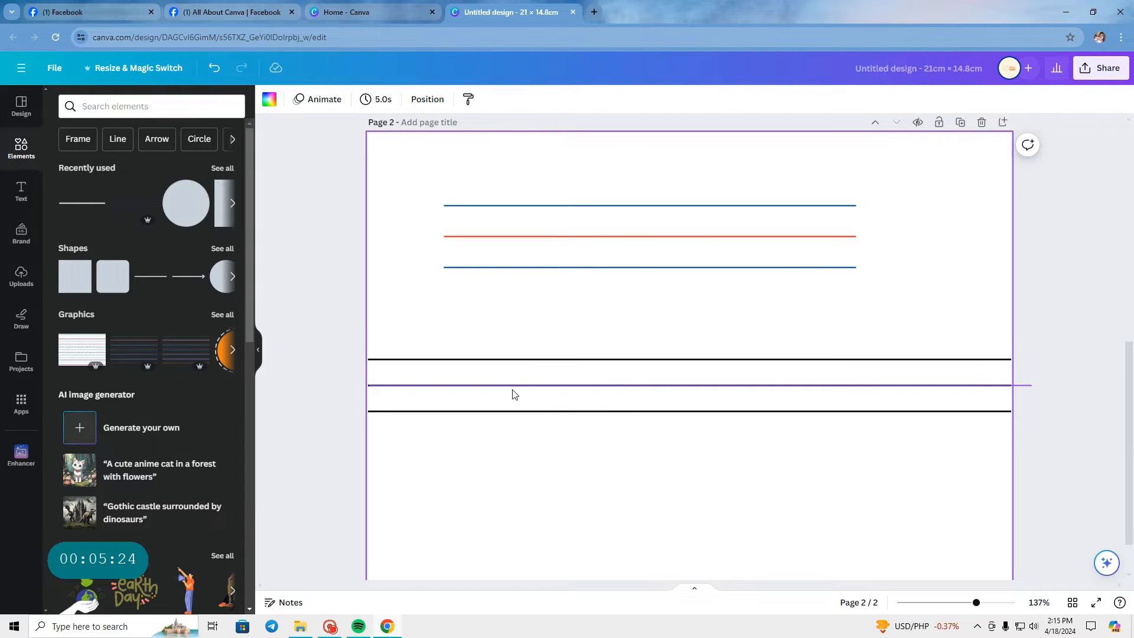
Step: Color the upper and lower lines with the reference graphic's blue and the middle line coral red
left_click(484, 363)
left_click(269, 98)
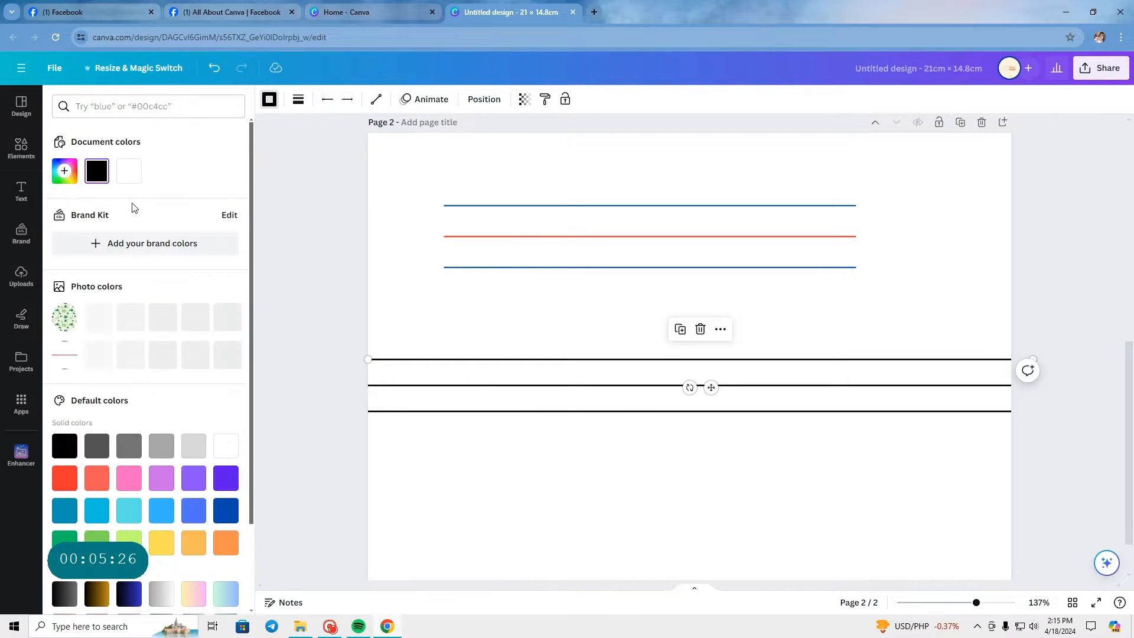
left_click(101, 353)
left_click(460, 411)
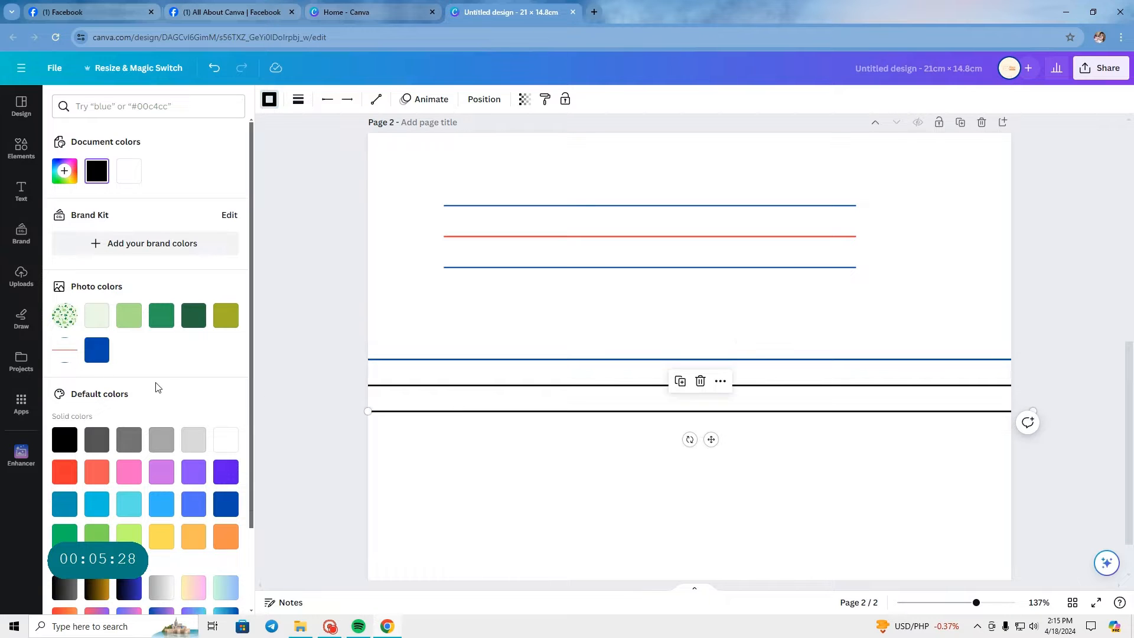
left_click(97, 350)
left_click(407, 387)
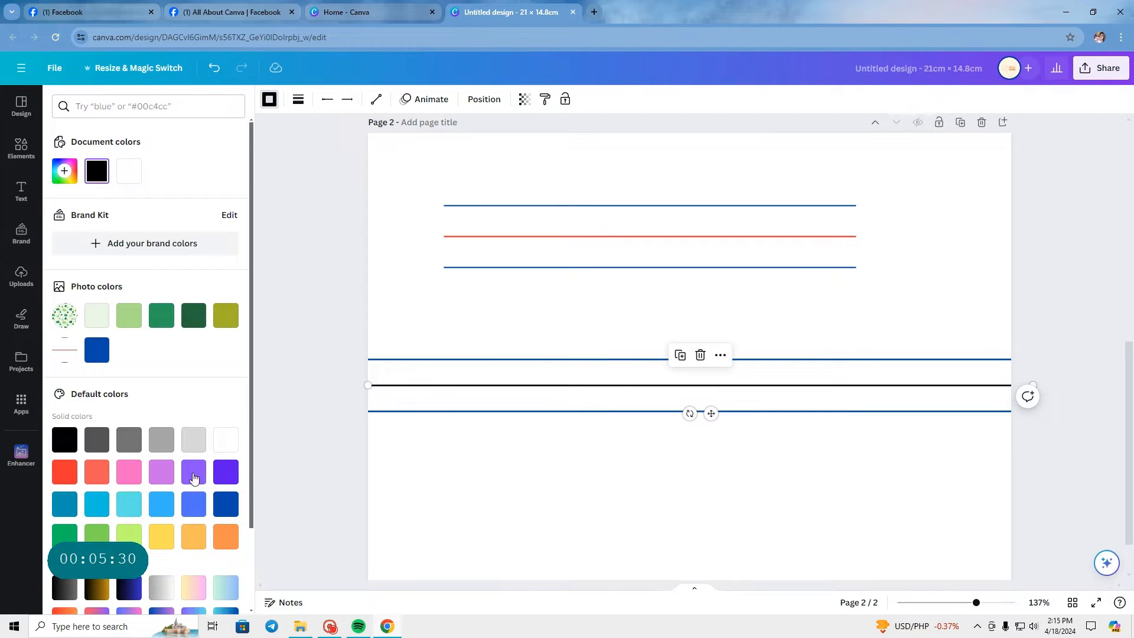
left_click(97, 473)
left_click(511, 514)
Step: Delete the three-line reference graphic from the upper part of page 2
scroll(513, 507, "down", 2)
scroll(512, 509, "down", 3)
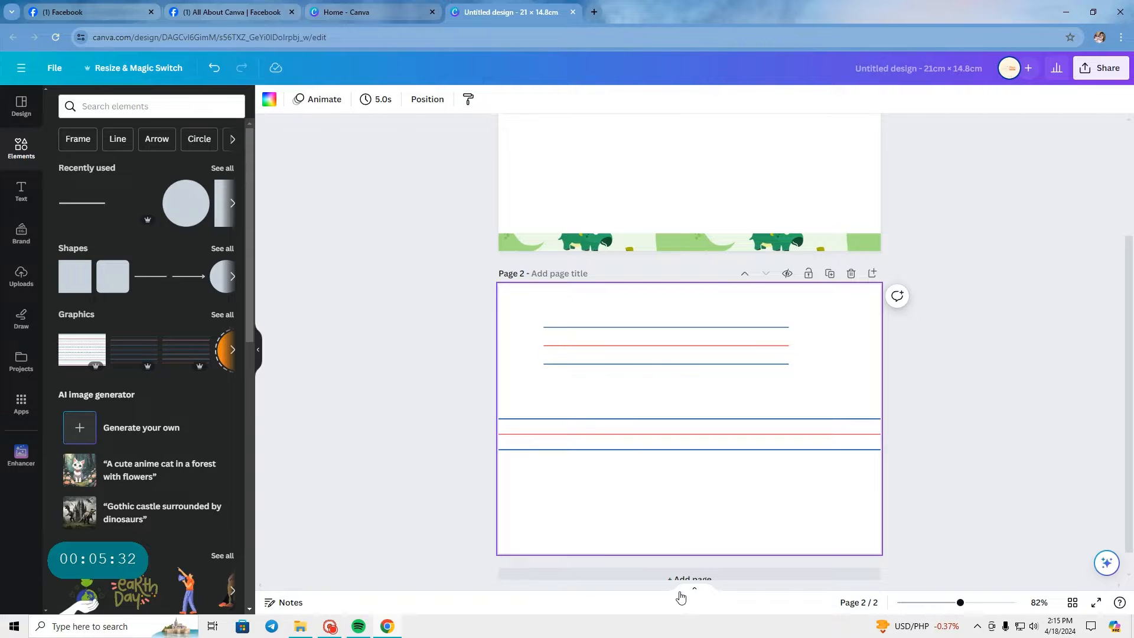
scroll(663, 539, "up", 2)
left_click(625, 302)
key("Delete")
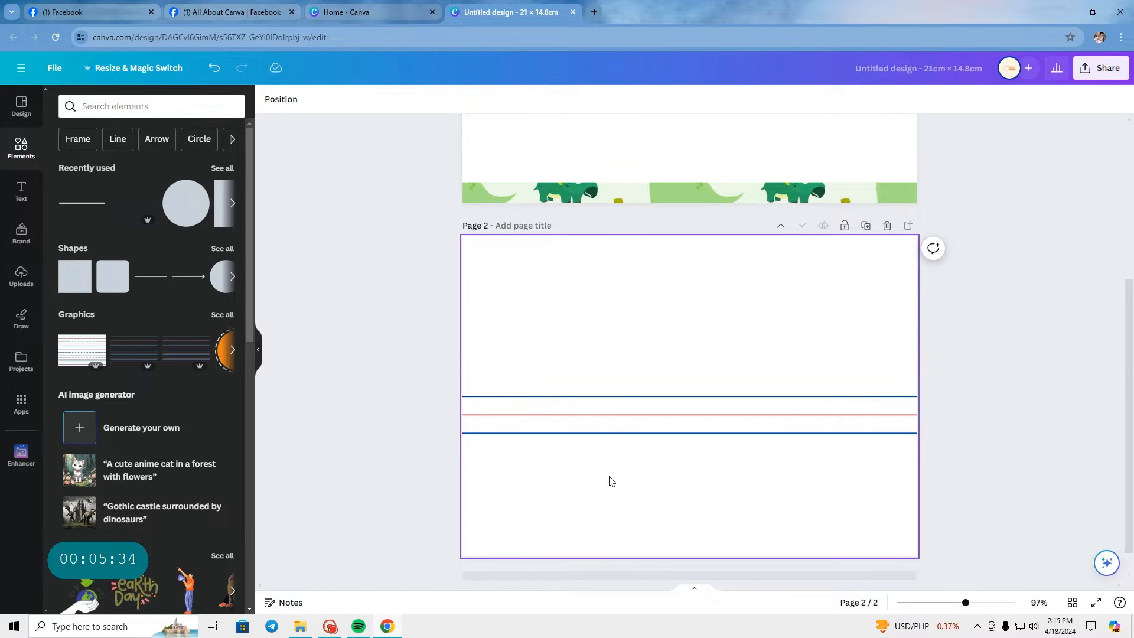
Step: Group the three full-width lines and move the group to page 1 at the upper edge of the white band
left_click_drag(413, 382, 959, 470)
left_click(674, 373)
left_click_drag(666, 405, 659, 267)
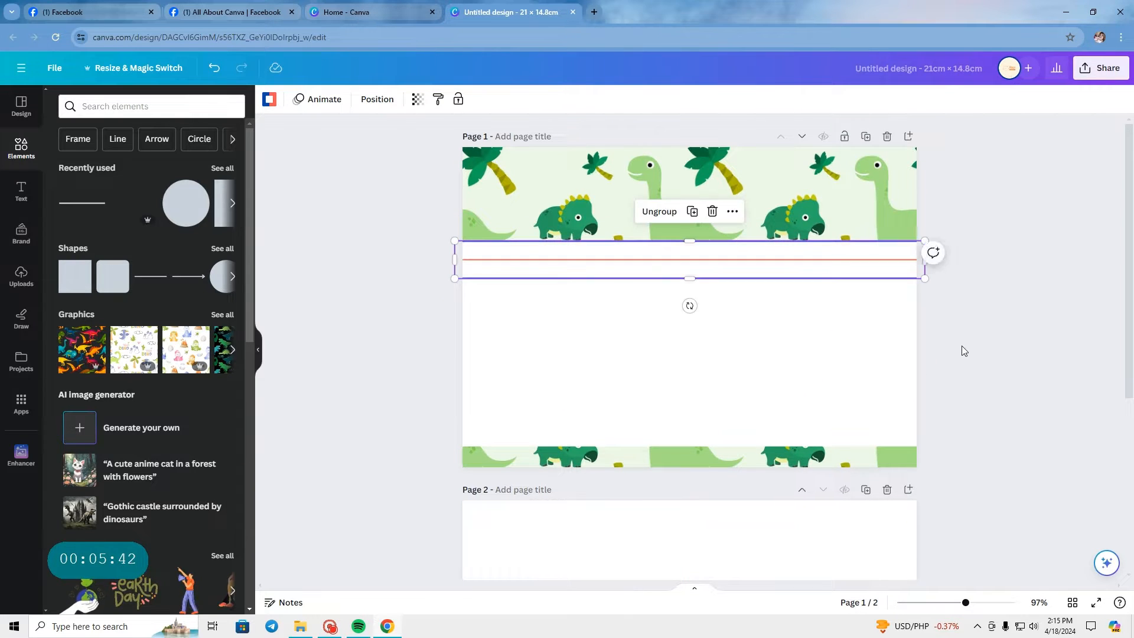
left_click(961, 345)
Step: Nudge the line group so its upper blue line sits exactly on the white band's upper edge
scroll(727, 343, "up", 5)
scroll(724, 346, "down", 3)
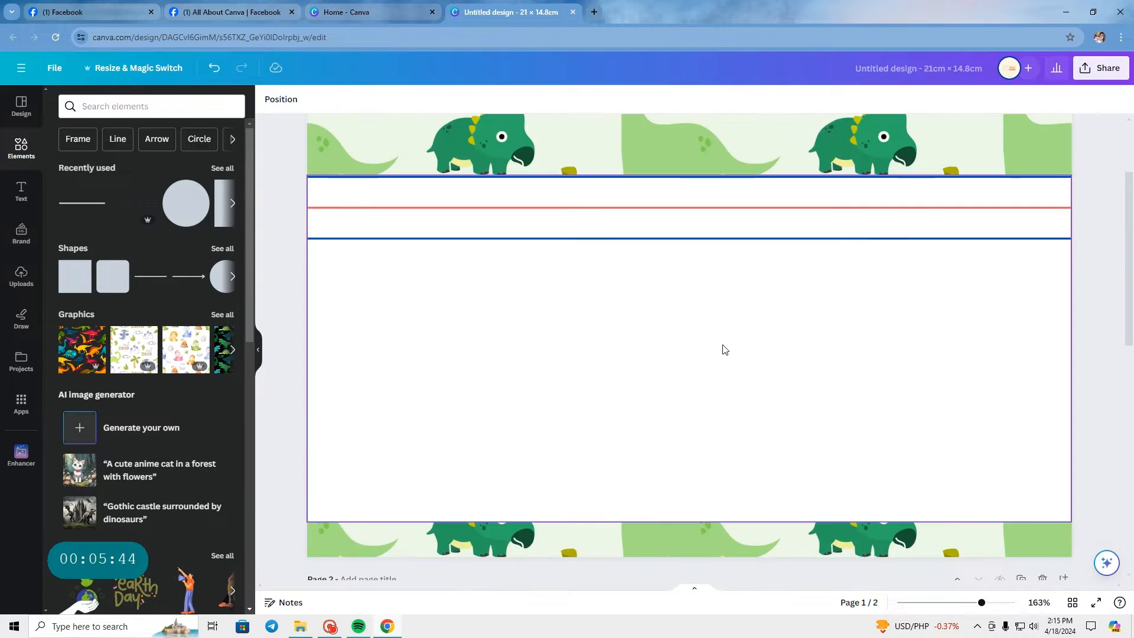
scroll(605, 240, "up", 2)
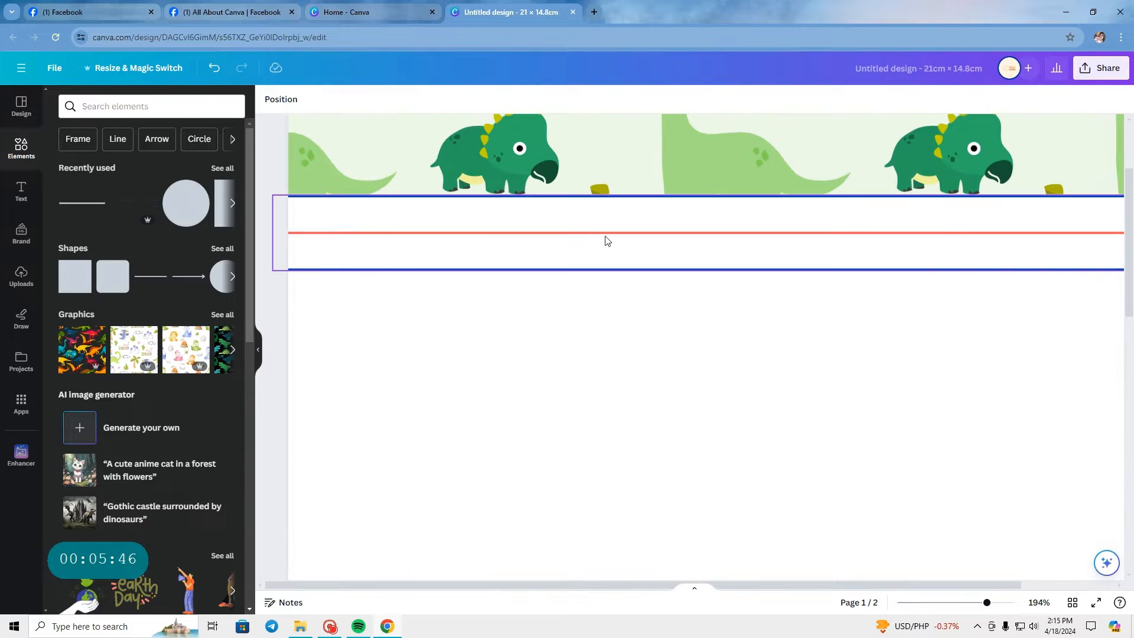
left_click(699, 253)
left_click_drag(699, 253, 696, 254)
left_click(270, 286)
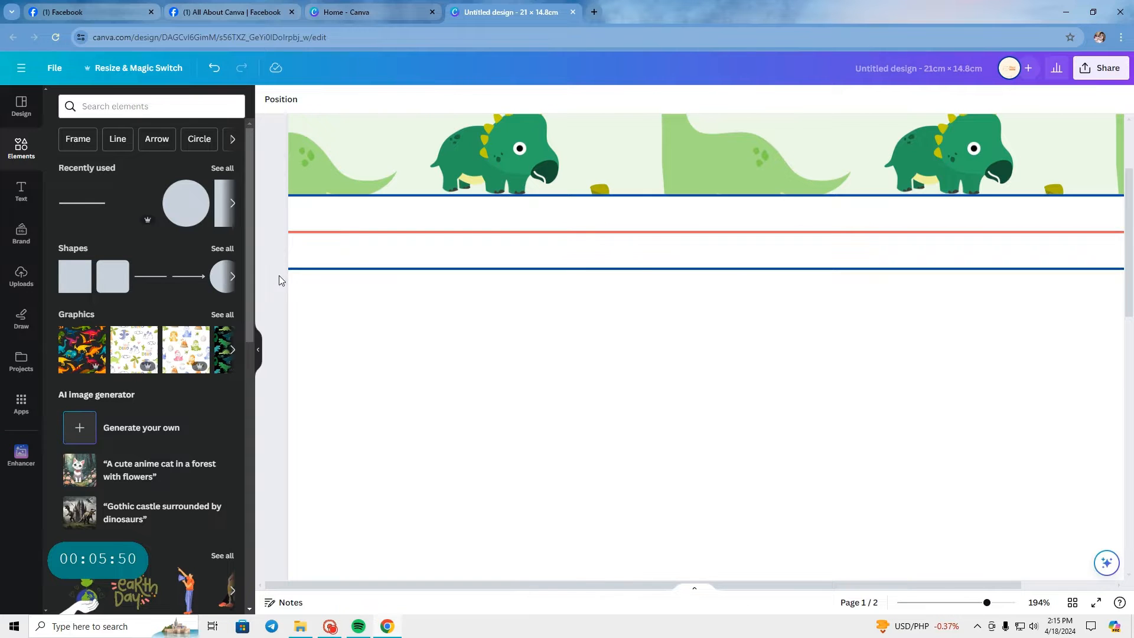
scroll(278, 275, "down", 3)
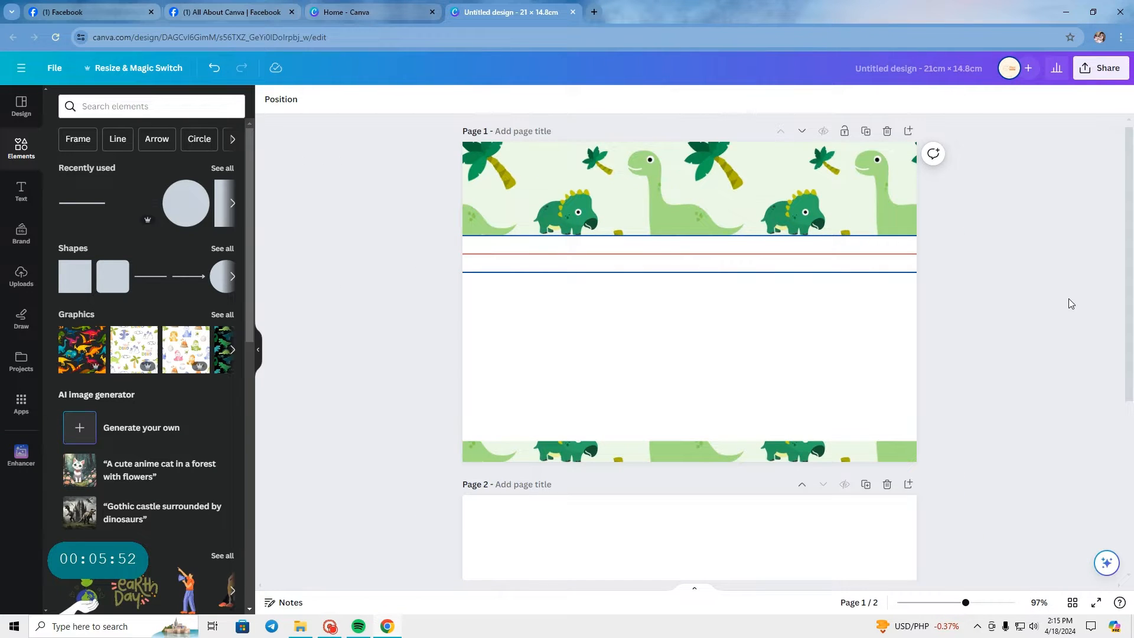
left_click(659, 243)
left_click(982, 349)
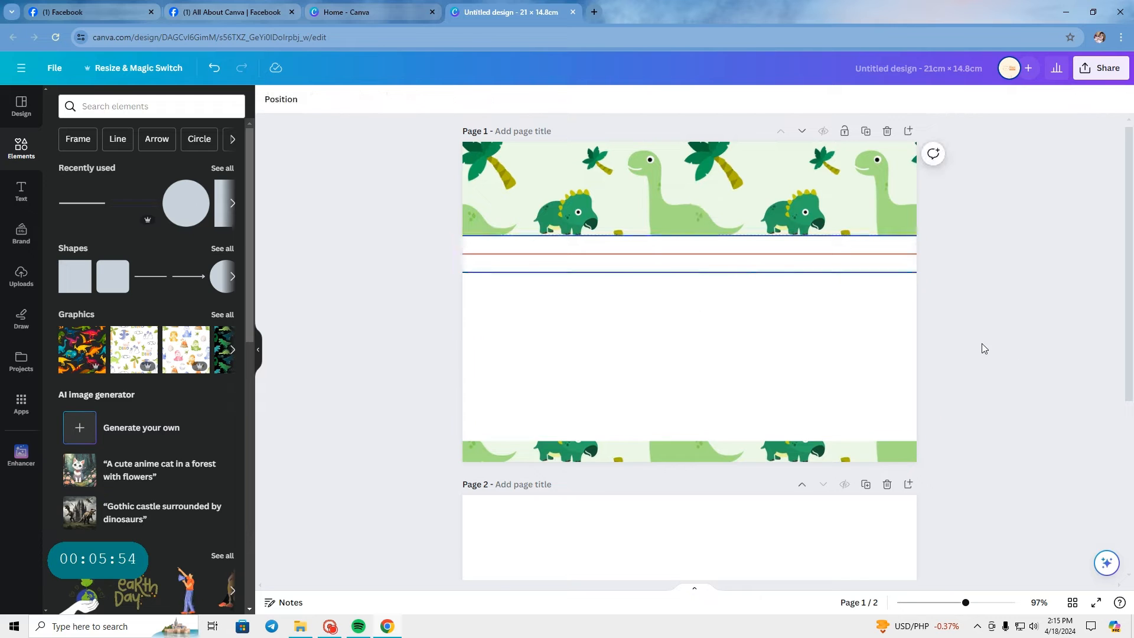
Step: Copy the blue-red-blue line group from page 1 and paste it onto page 2
left_click(739, 256)
left_click(917, 329)
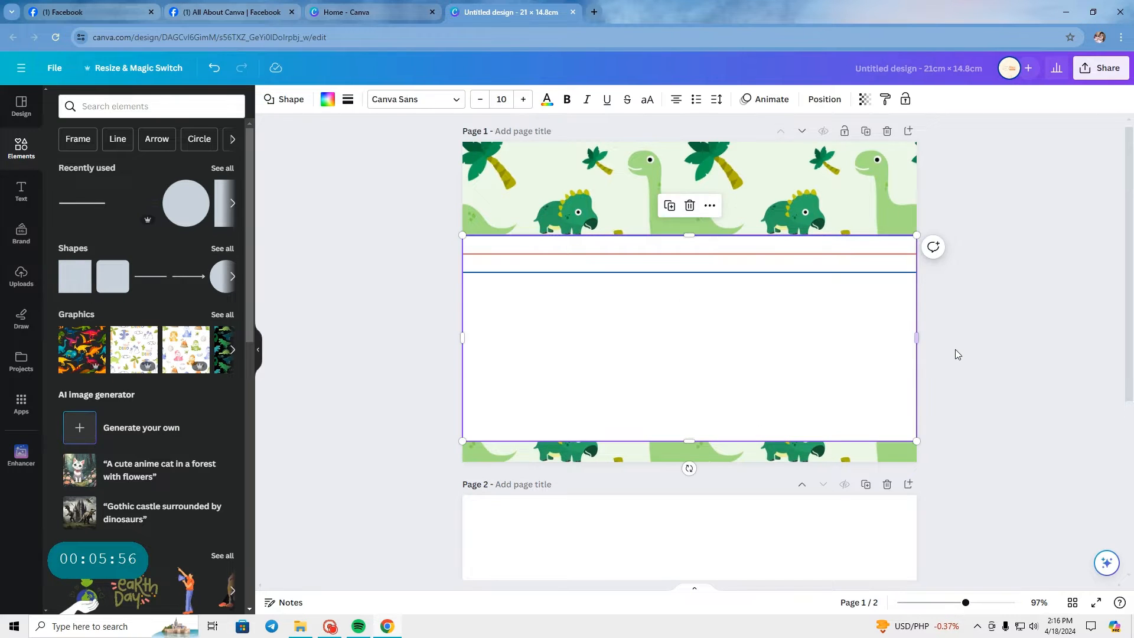
left_click(958, 352)
left_click(837, 274)
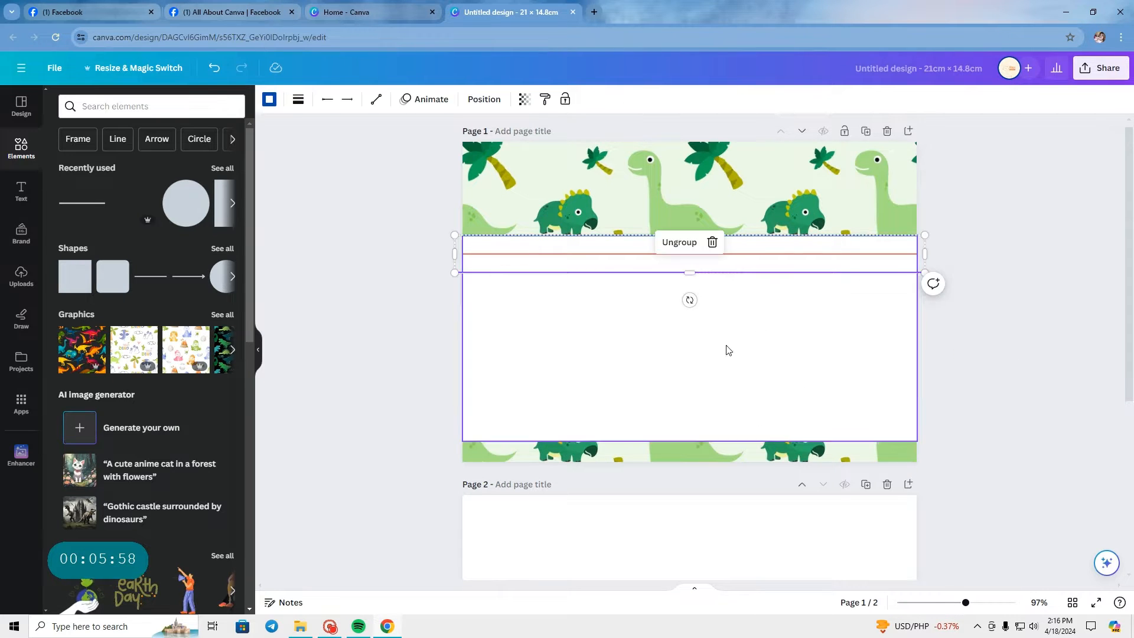
left_click(689, 300)
key("ctrl+c")
scroll(690, 380, "down", 5)
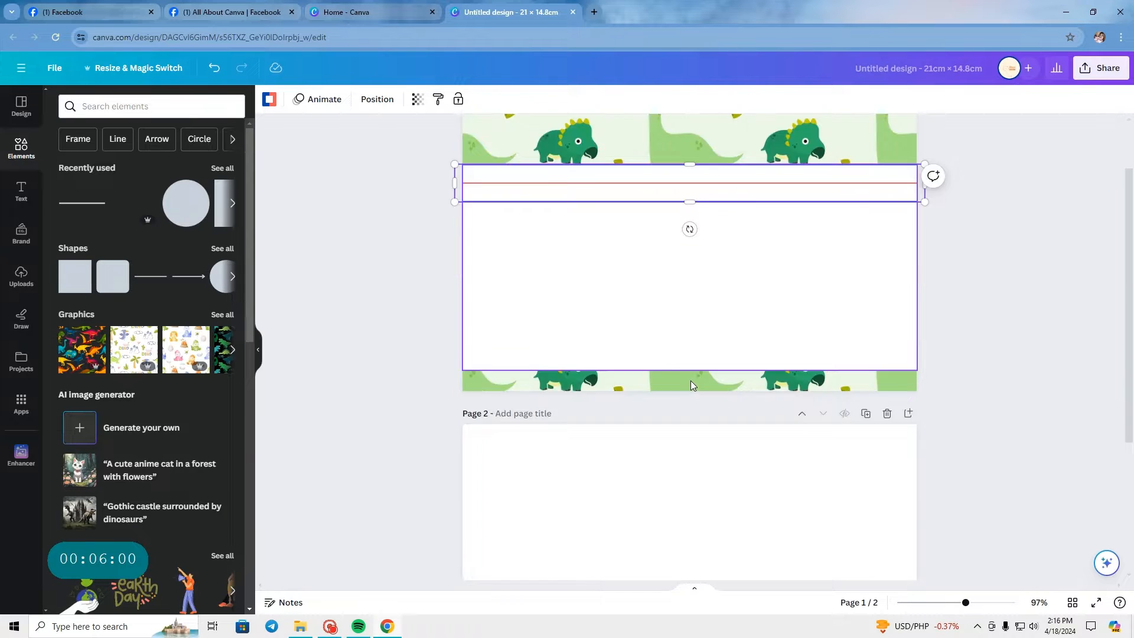
left_click(974, 356)
key("ctrl+v")
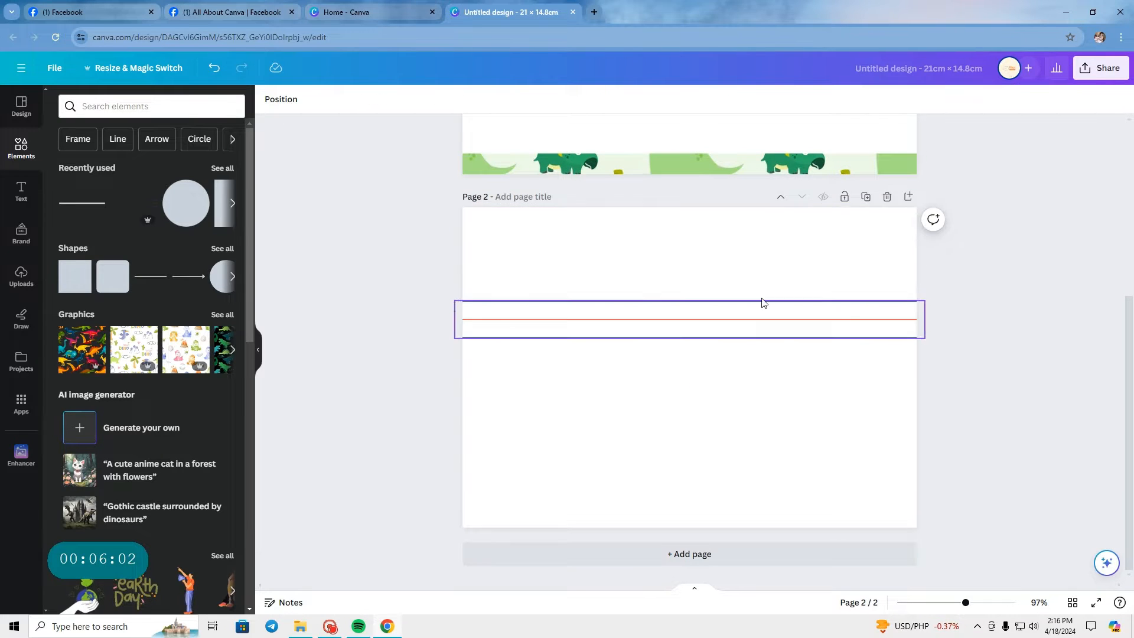
Step: Delete the upper blue line from the copied group on page 2
left_click(752, 302)
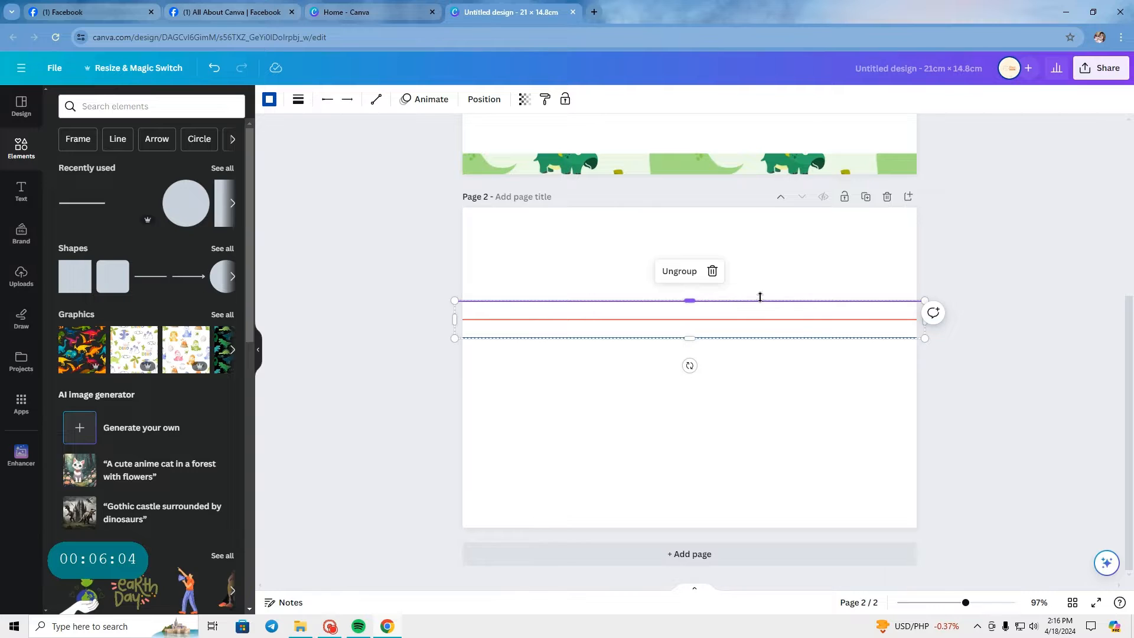
left_click_drag(762, 320, 767, 357)
left_click(767, 372)
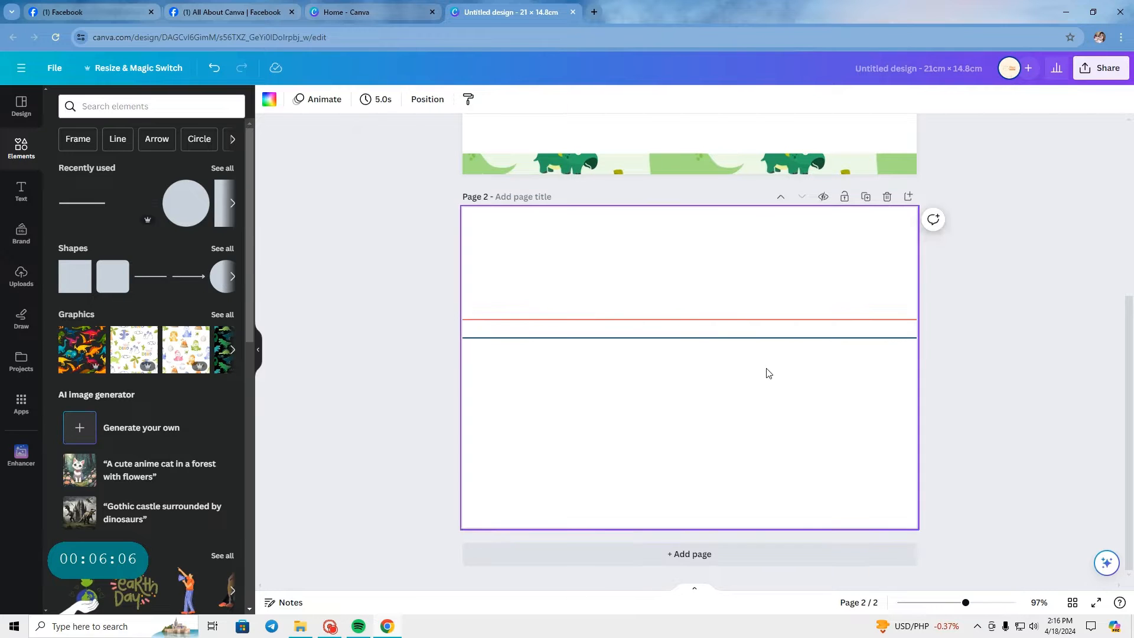
Step: Transfer the remaining red-and-blue line pair from page 2 to page 1, placing it evenly below the first three lines
left_click(686, 335)
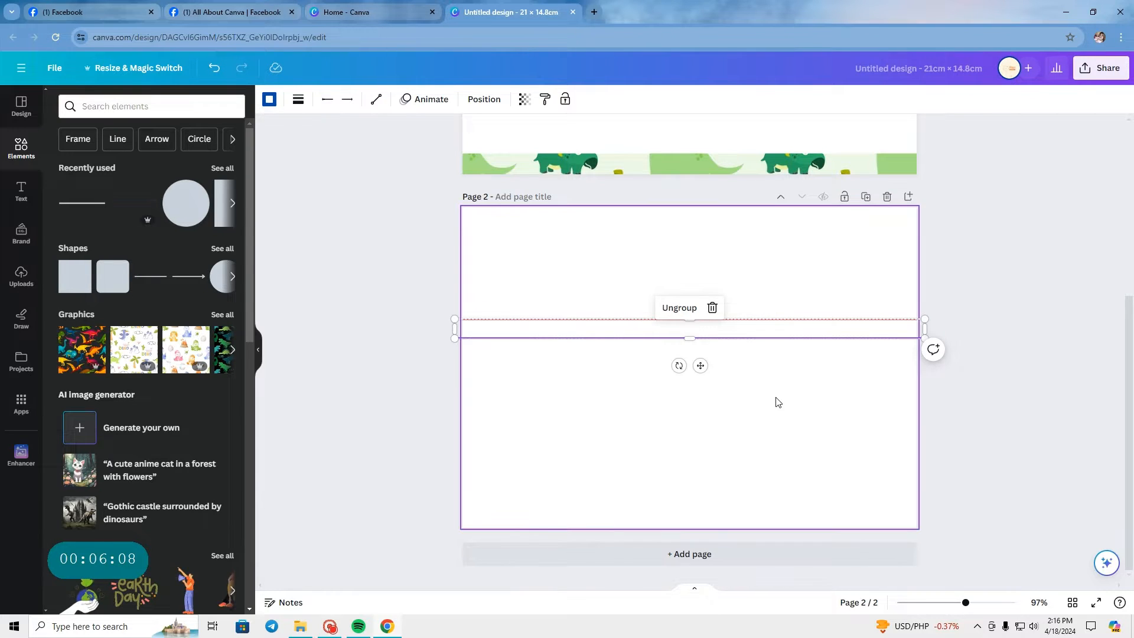
key("Delete")
scroll(778, 402, "up", 5)
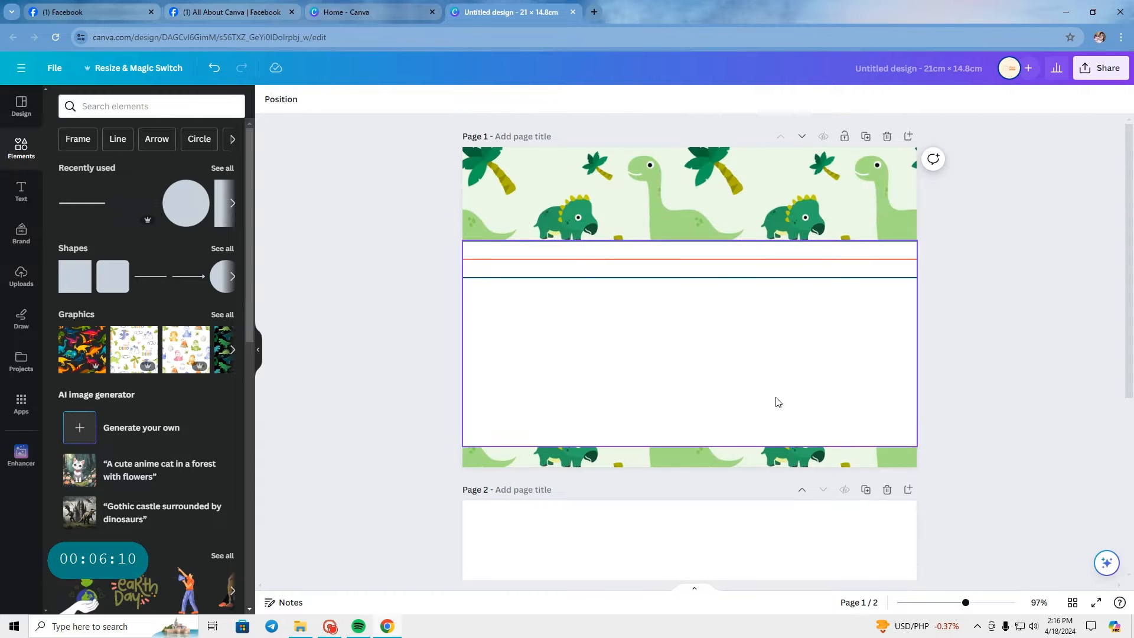
key("ctrl+v")
scroll(813, 331, "up", 2)
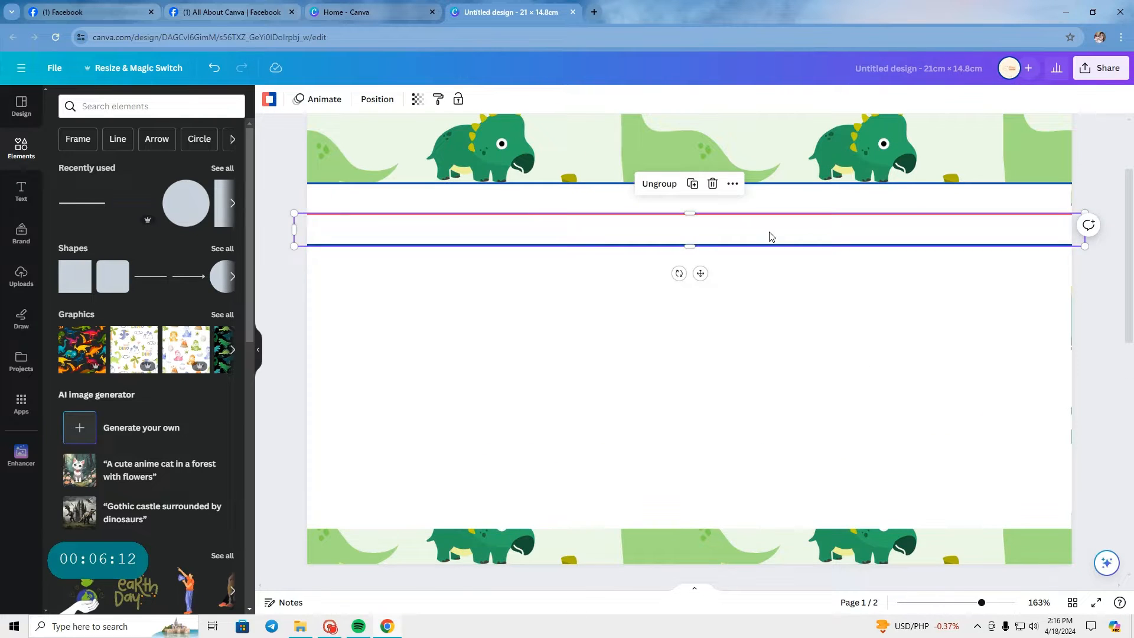
left_click_drag(770, 232, 774, 292)
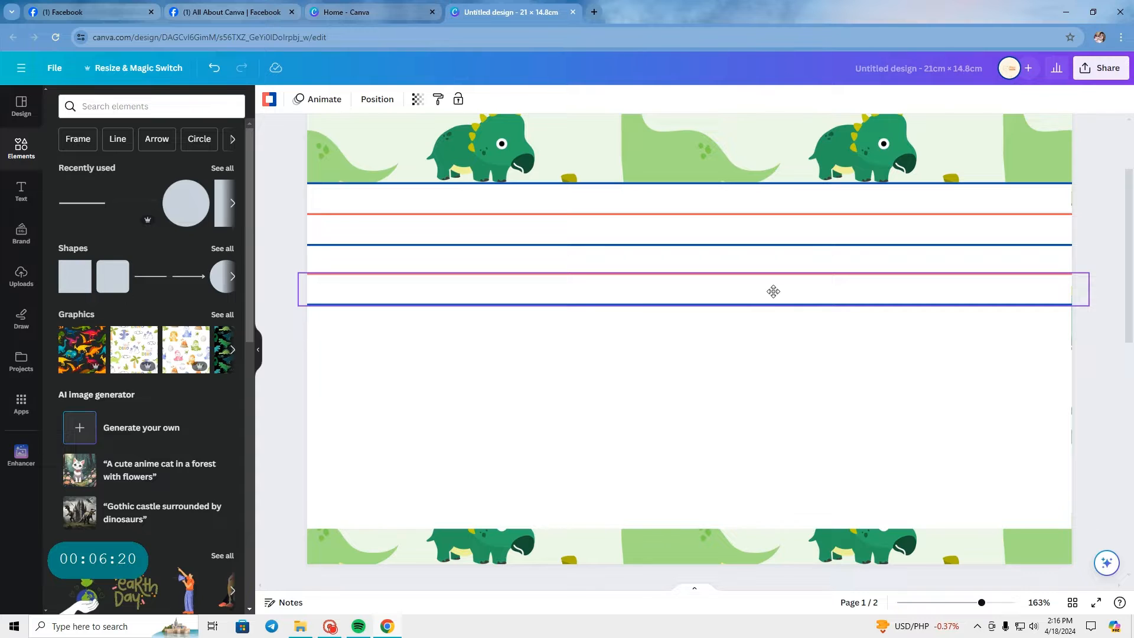
left_click_drag(773, 291, 773, 291)
left_click(1019, 365)
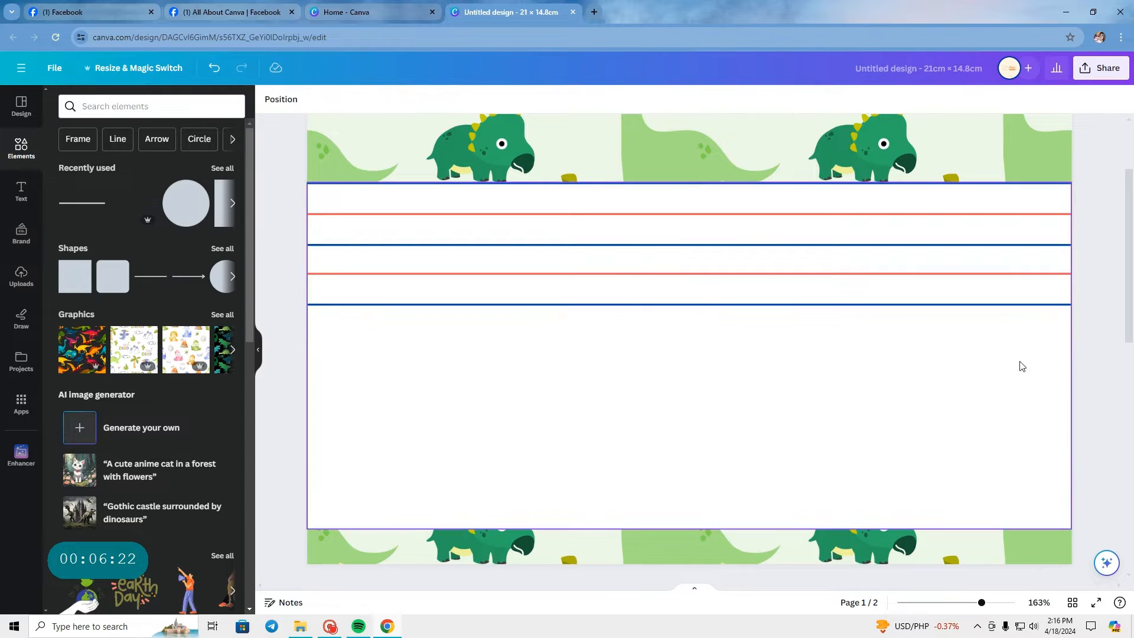
Step: Widen the white band so it extends slightly past both side edges of page 1
left_click_drag(1073, 349, 1079, 351)
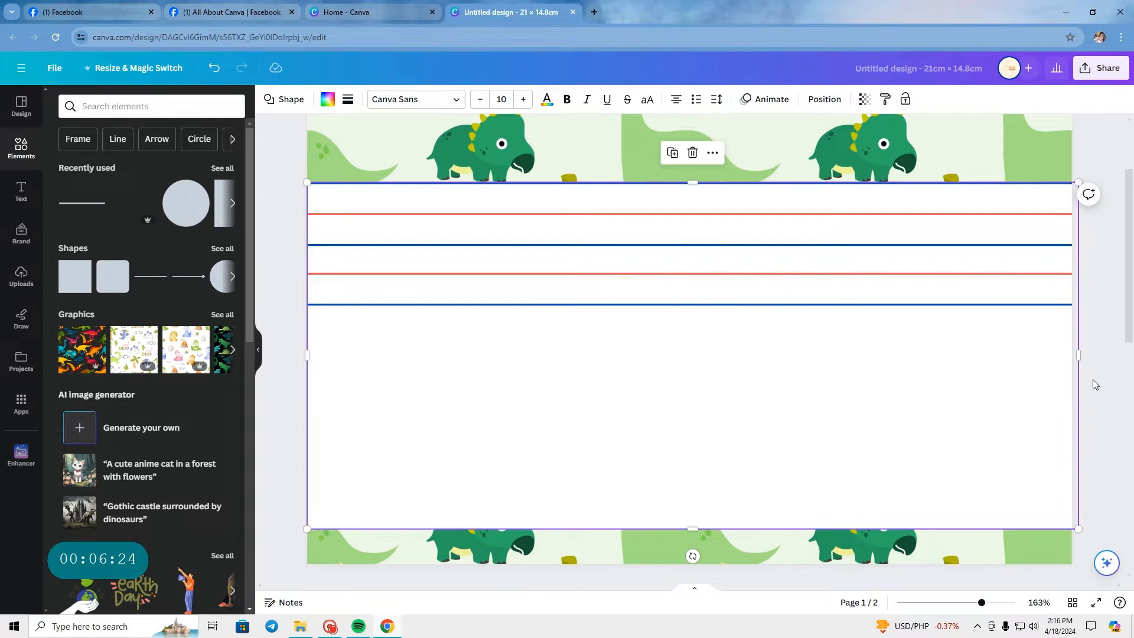
left_click_drag(308, 359, 300, 361)
left_click(274, 380)
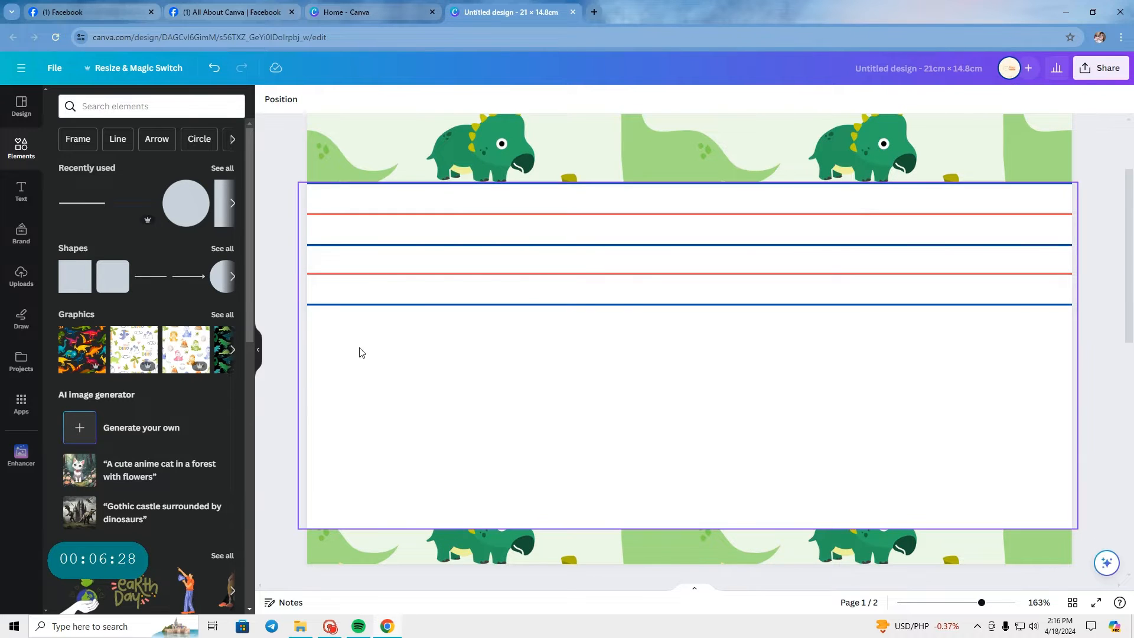
Step: Duplicate the red-and-blue line pair three times at equal spacing down the white band
left_click(549, 296)
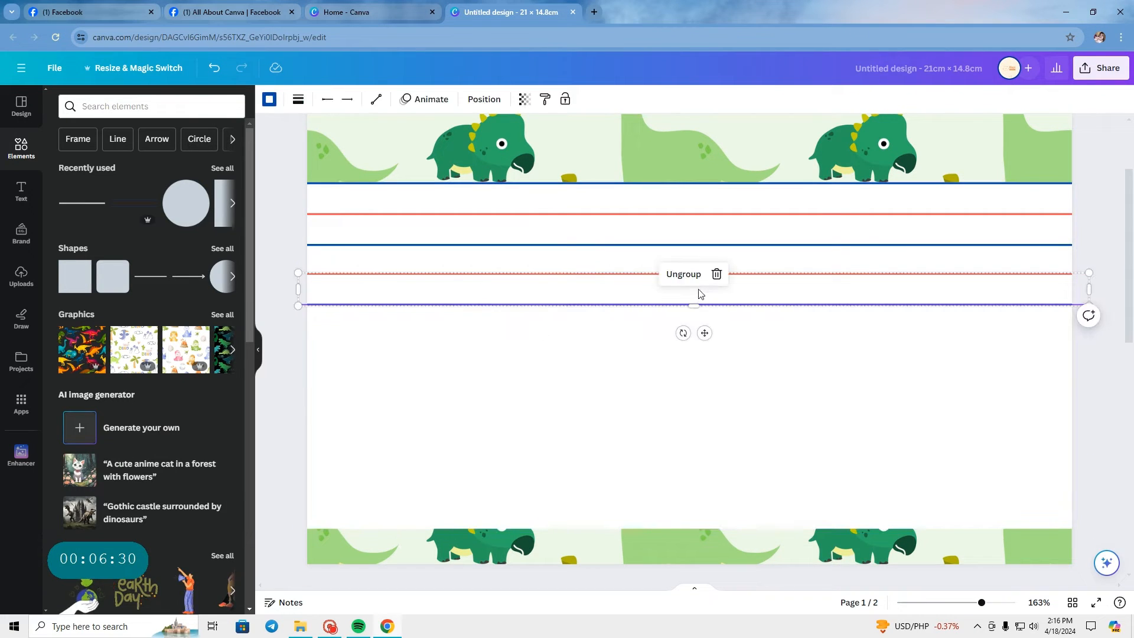
left_click(704, 332)
left_click(696, 243)
left_click_drag(689, 309, 677, 352)
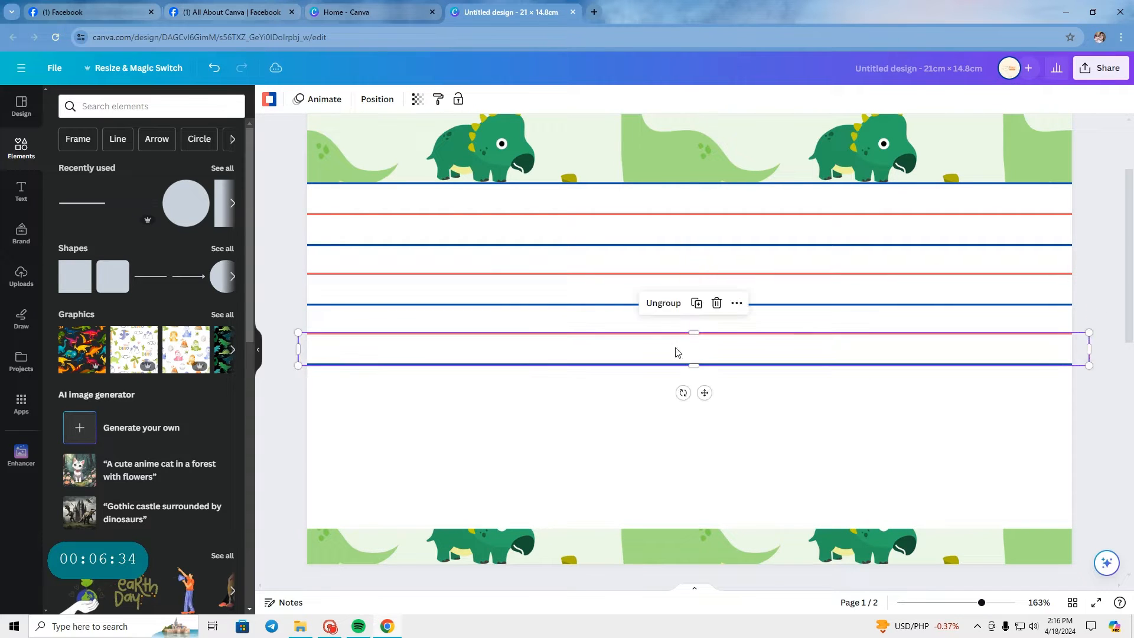
left_click(697, 303)
left_click(696, 362)
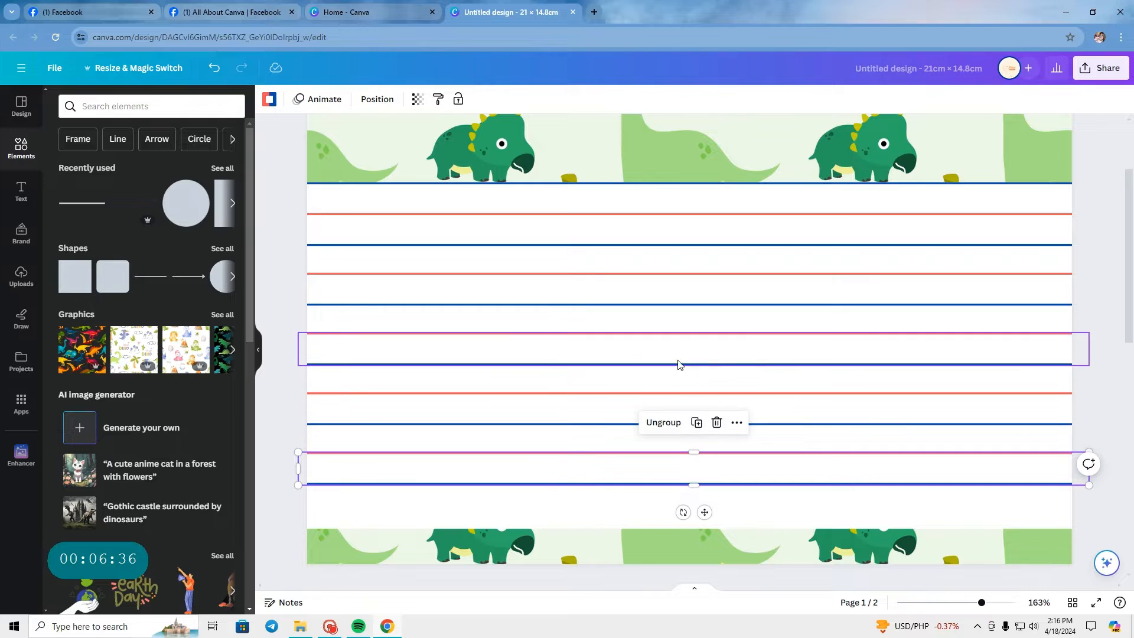
left_click(274, 148)
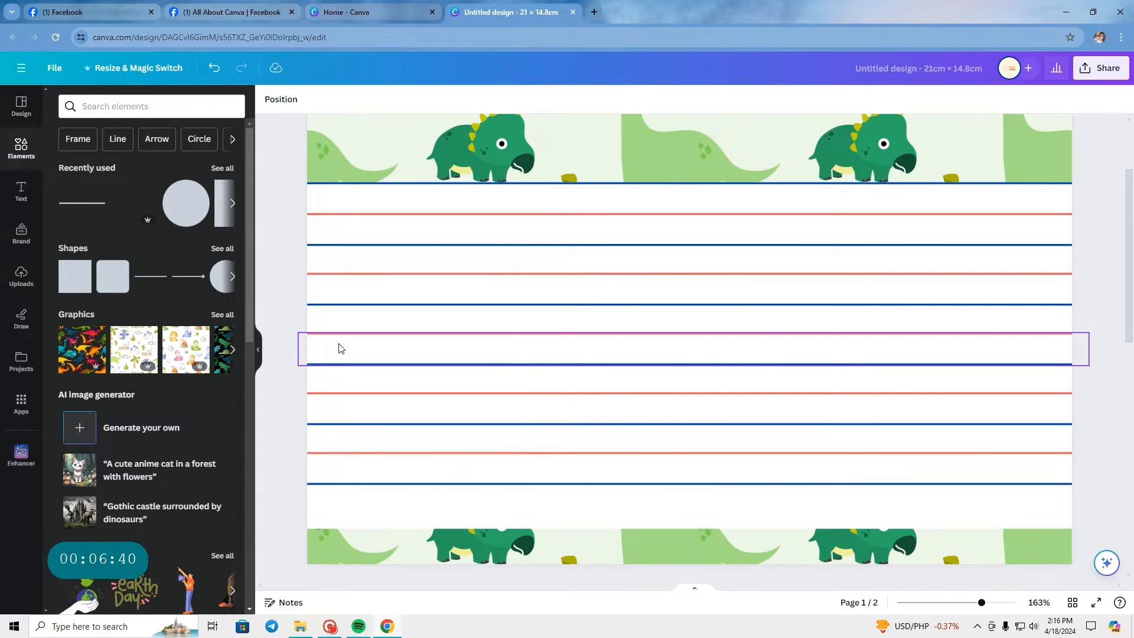
Step: Examine the line spacing and the white space below the last line on page 1
scroll(425, 406, "down", 3)
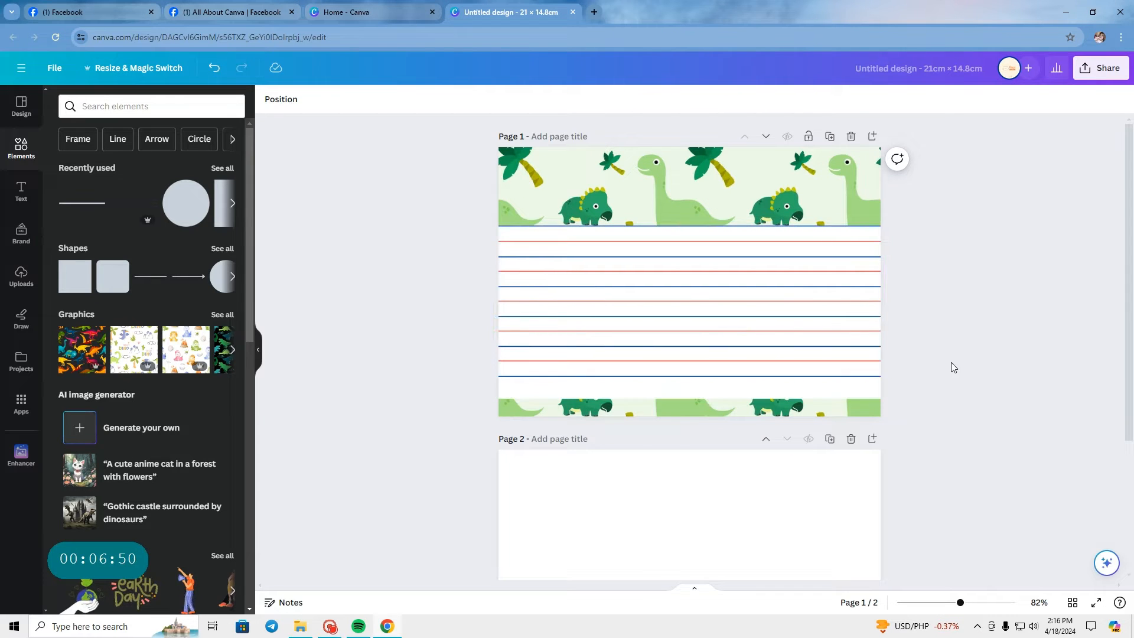
scroll(951, 367, "up", 3)
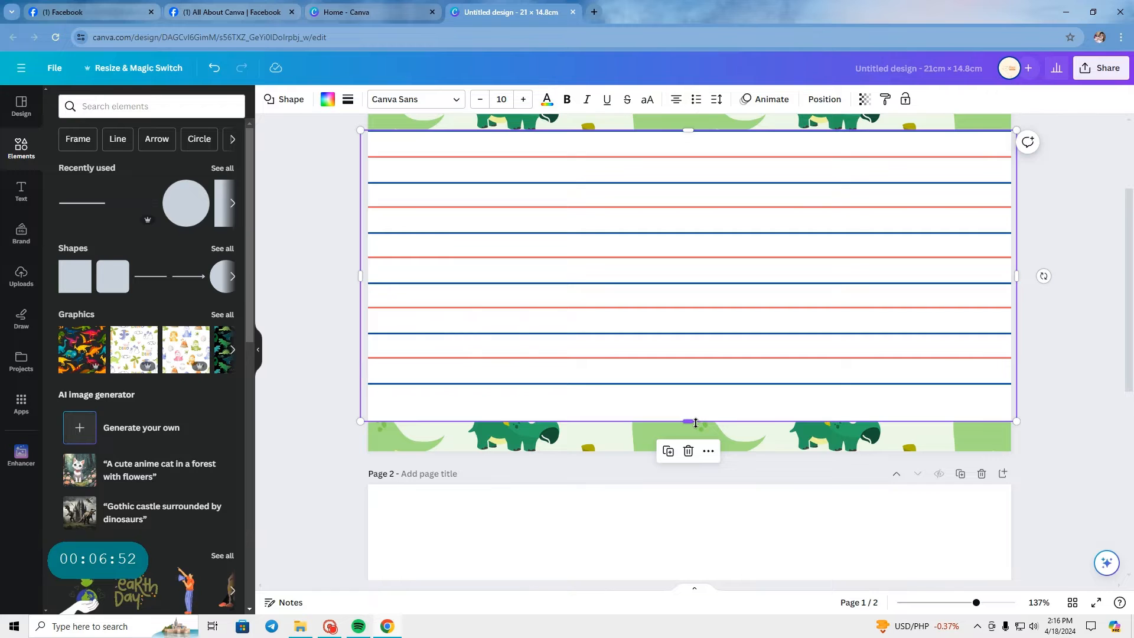
left_click(327, 145)
left_click_drag(327, 143, 1004, 321)
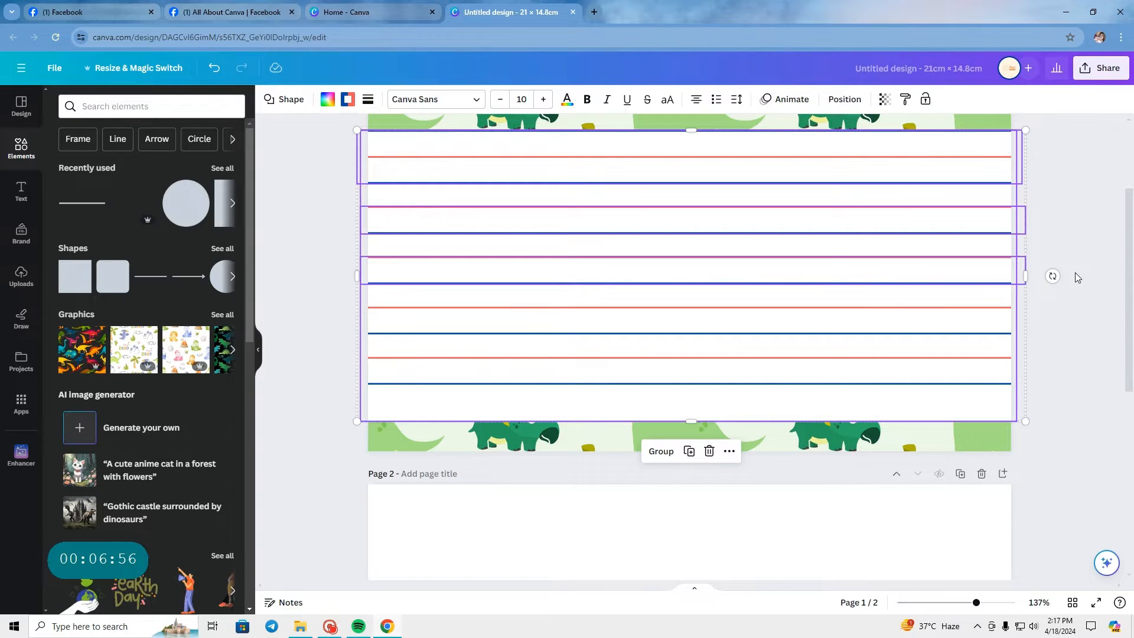
left_click(1072, 272)
left_click(868, 369)
scroll(872, 389, "down", 1)
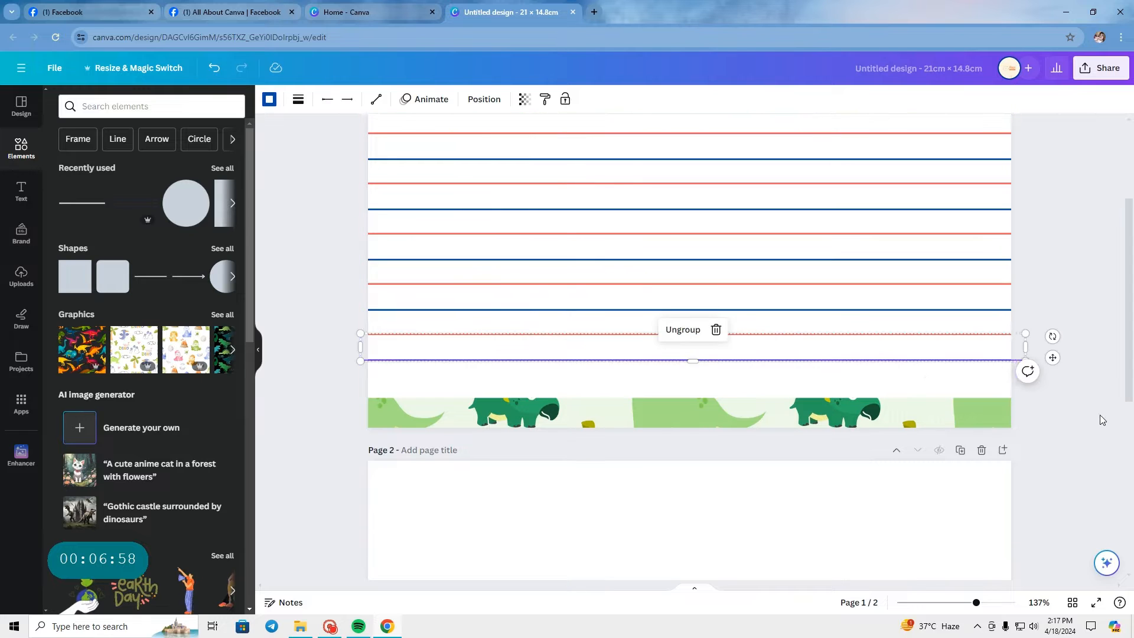
left_click(1079, 414)
scroll(1079, 414, "up", 3)
scroll(1079, 413, "down", 2)
scroll(1079, 413, "up", 3)
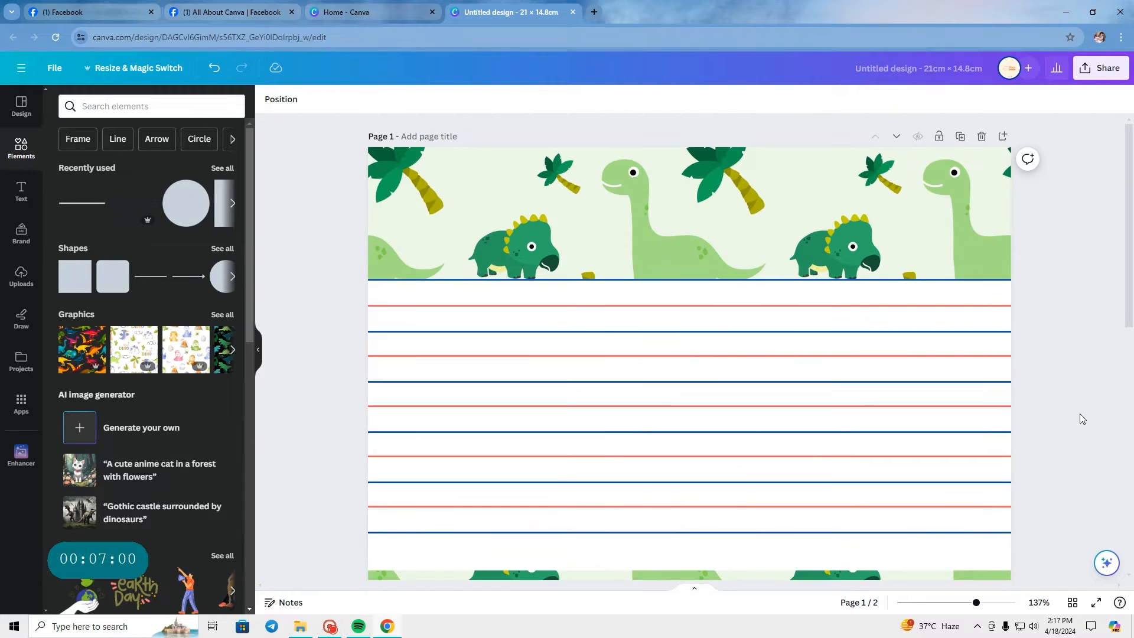
scroll(807, 319, "down", 2)
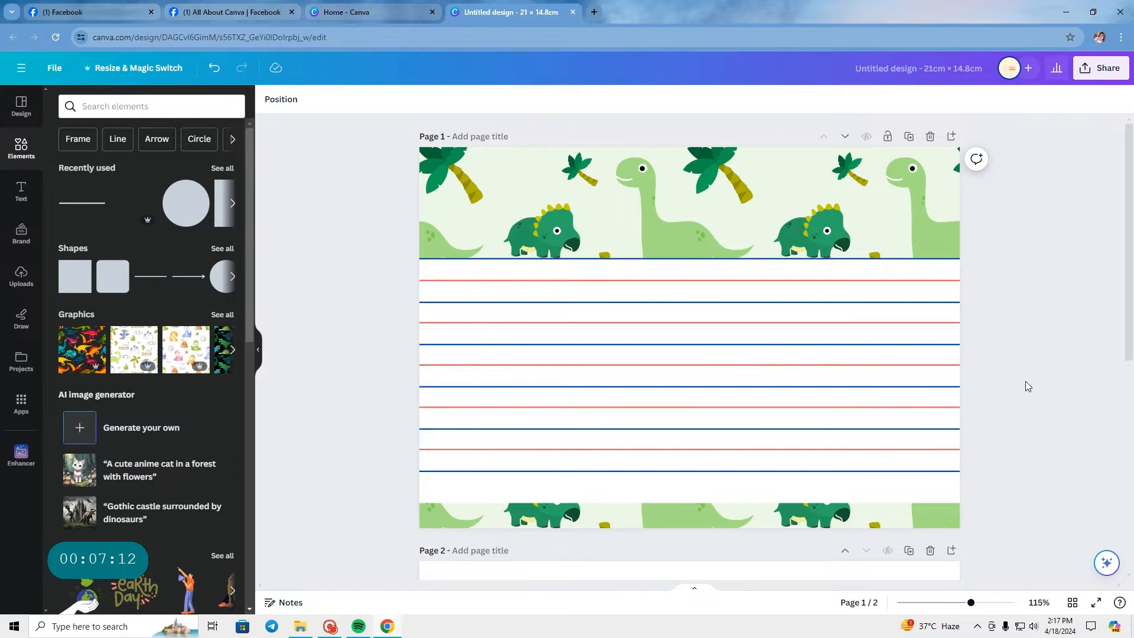
Step: Shorten the white band so its lower edge meets the last blue line
left_click(771, 498)
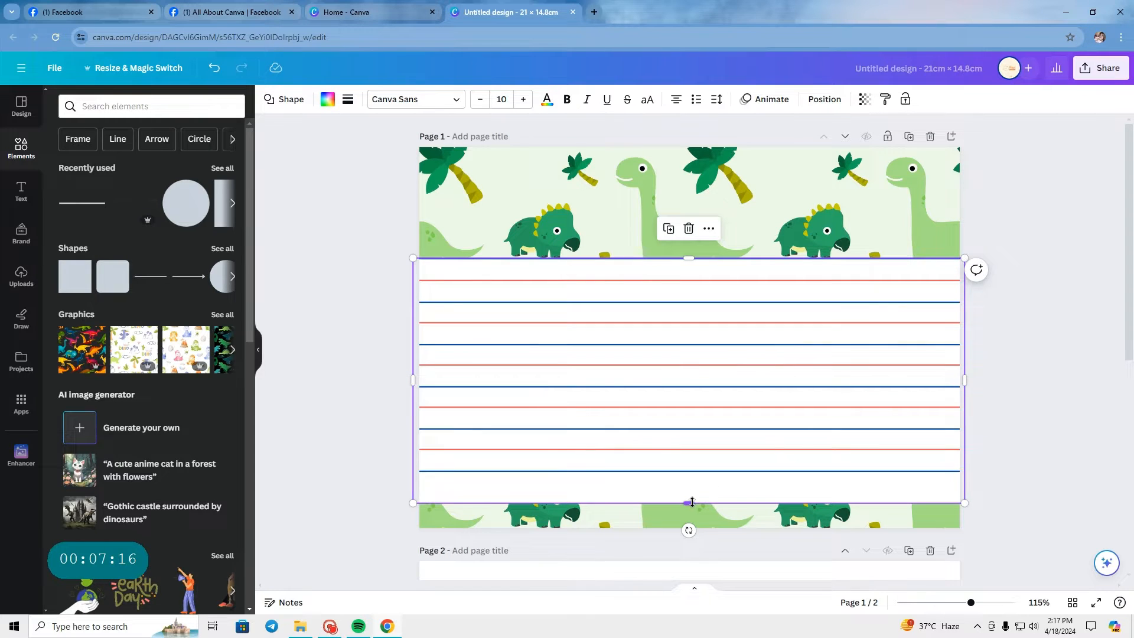
left_click_drag(692, 502, 734, 467)
left_click(1032, 468)
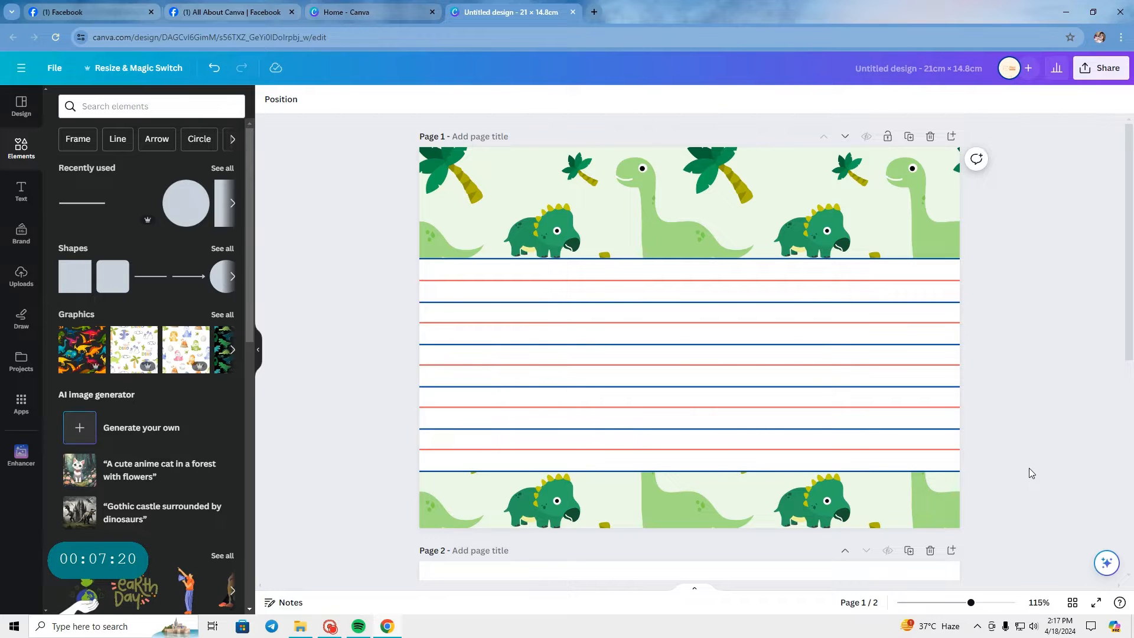
Step: Move the white band and all its writing lines down together, close to the lower edge of page 1
left_click_drag(377, 264, 1035, 470)
key("Down")
key("Down")
key("Down")
key("Down")
key("Down")
key("Down")
key("Down")
key("Down")
key("Down")
key("Down")
key("Down")
key("Down")
key("Down")
key("Down")
key("Down")
key("Down")
key("Down")
key("Down")
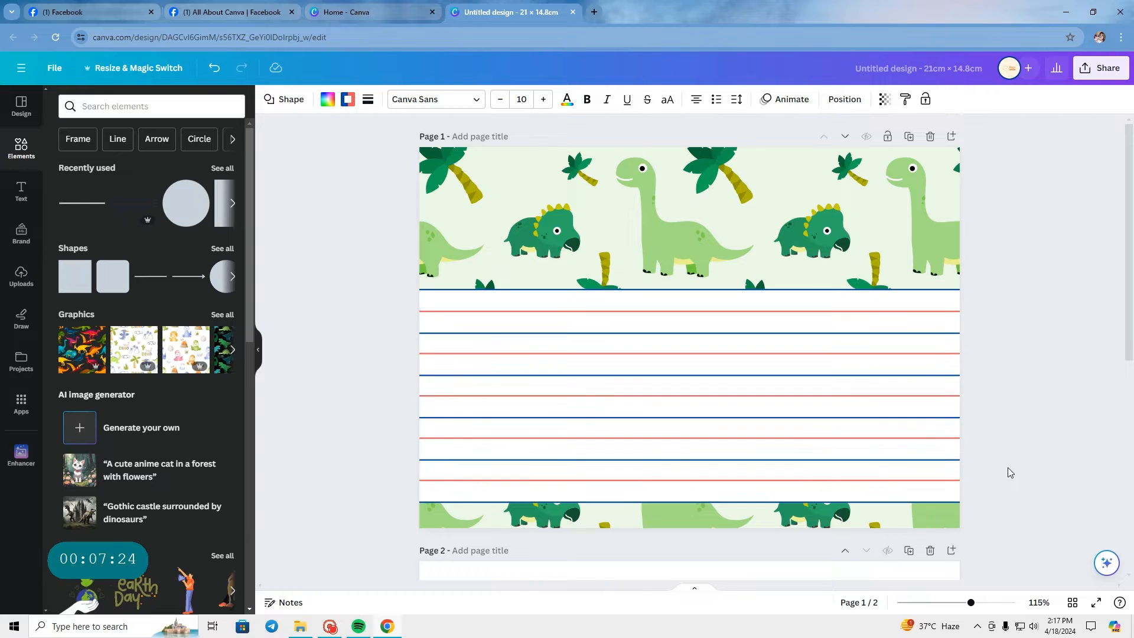
key("Down")
key("Down")
key("Down")
key("Down")
key("Down")
key("Down")
key("Down")
key("Down")
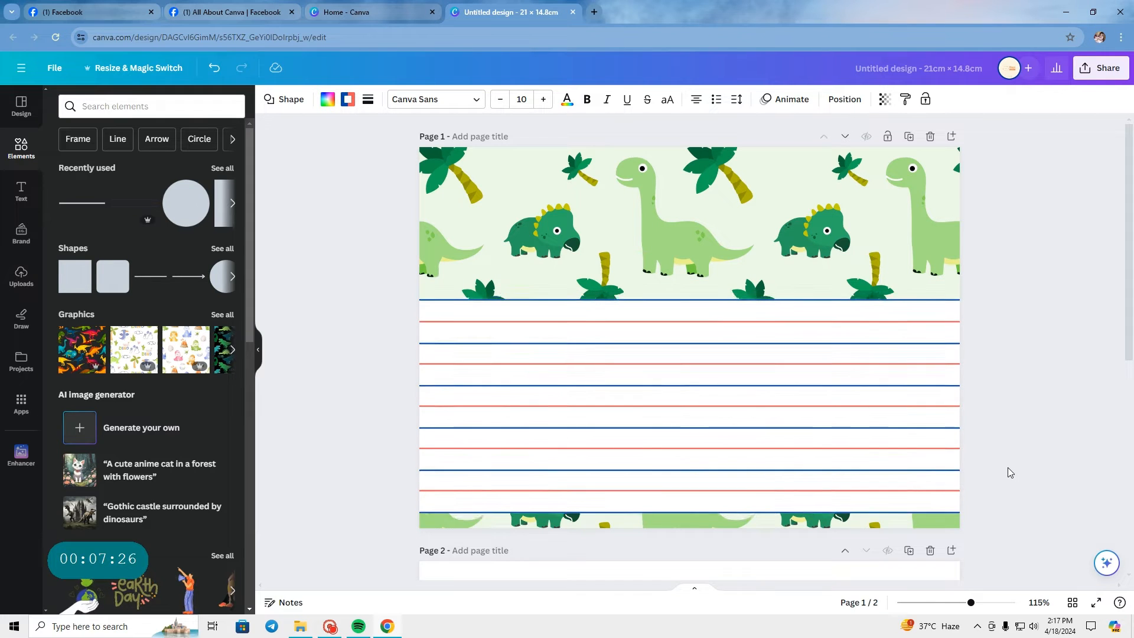
key("Down")
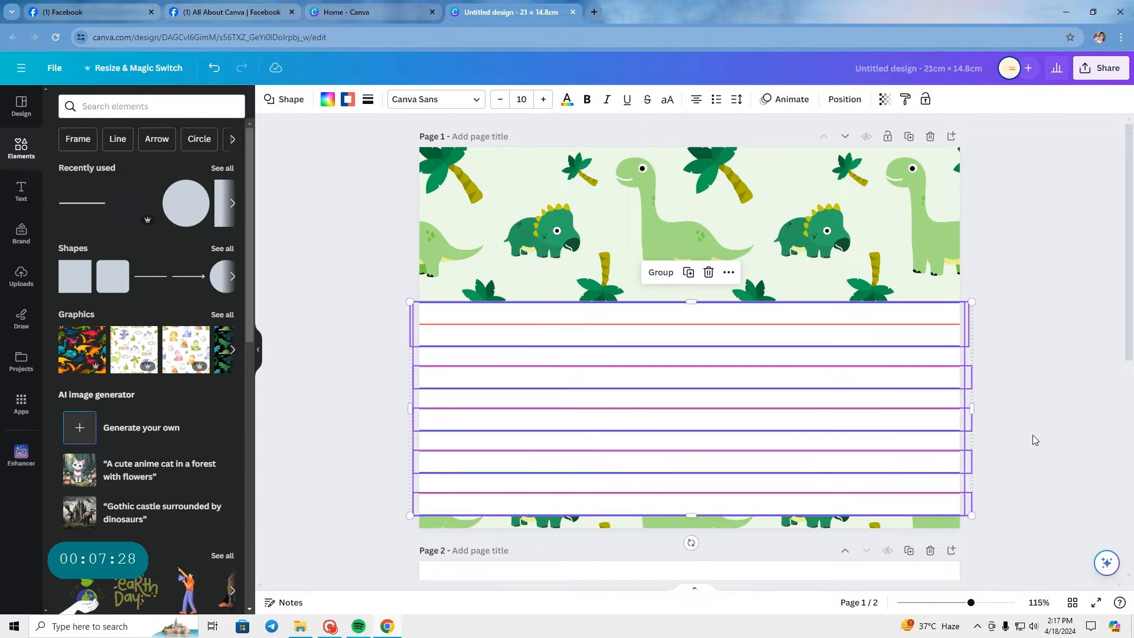
left_click(1039, 431)
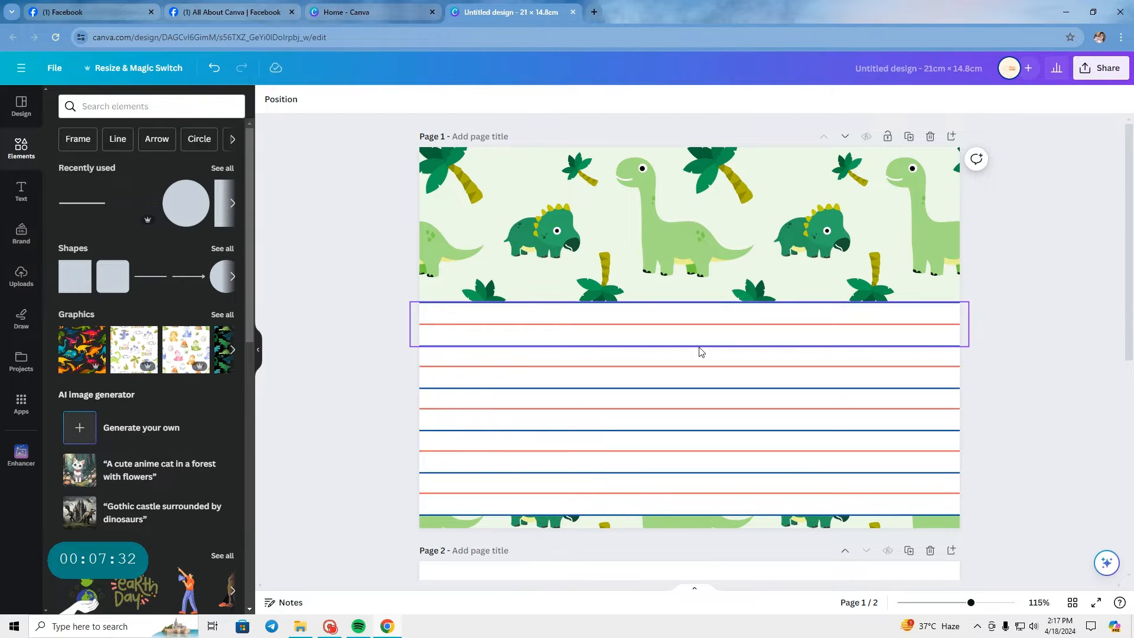
Step: Undo the downward move of the band and lines and the shortening of the band
key("ctrl+z")
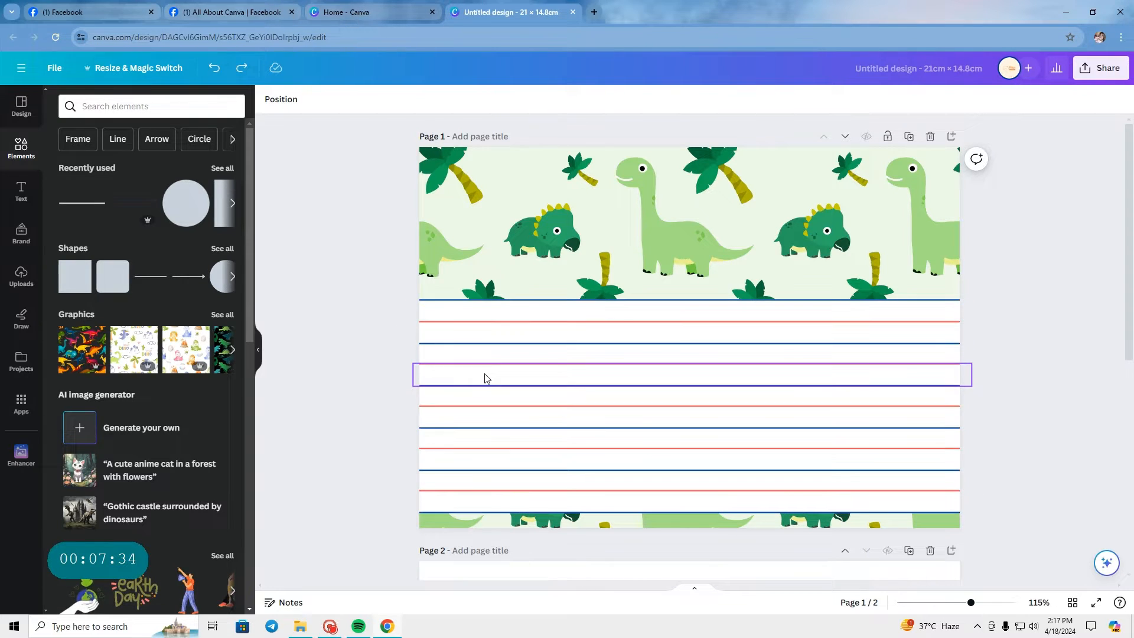
key("Up")
key("Up")
key("Up")
key("Up")
key("Up")
key("Up")
key("Up")
key("Up")
key("Up")
key("Up")
key("Up")
key("Up")
key("Up")
key("Up")
key("Up")
key("Up")
key("Up")
key("Up")
key("Up")
key("Up")
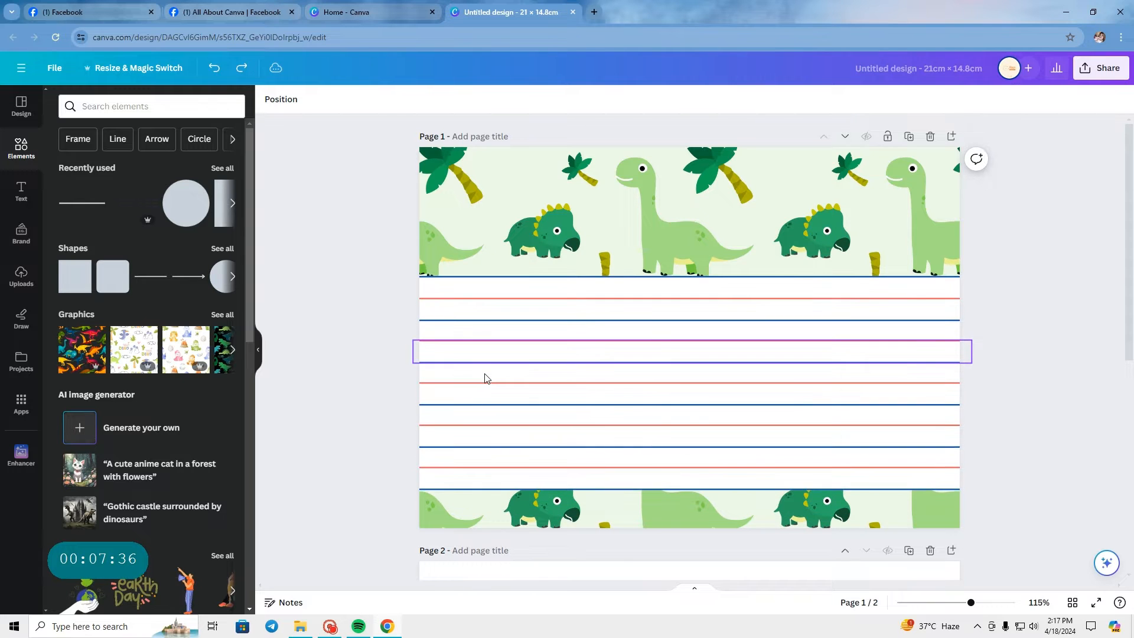
key("Up")
key("Up")
key("Up")
key("Up")
key("Up")
key("Up")
key("Up")
key("Up")
key("Up")
key("Up")
key("Up")
key("Up")
key("Up")
key("Up")
key("Up")
key("Up")
key("Up")
key("Up")
key("Up")
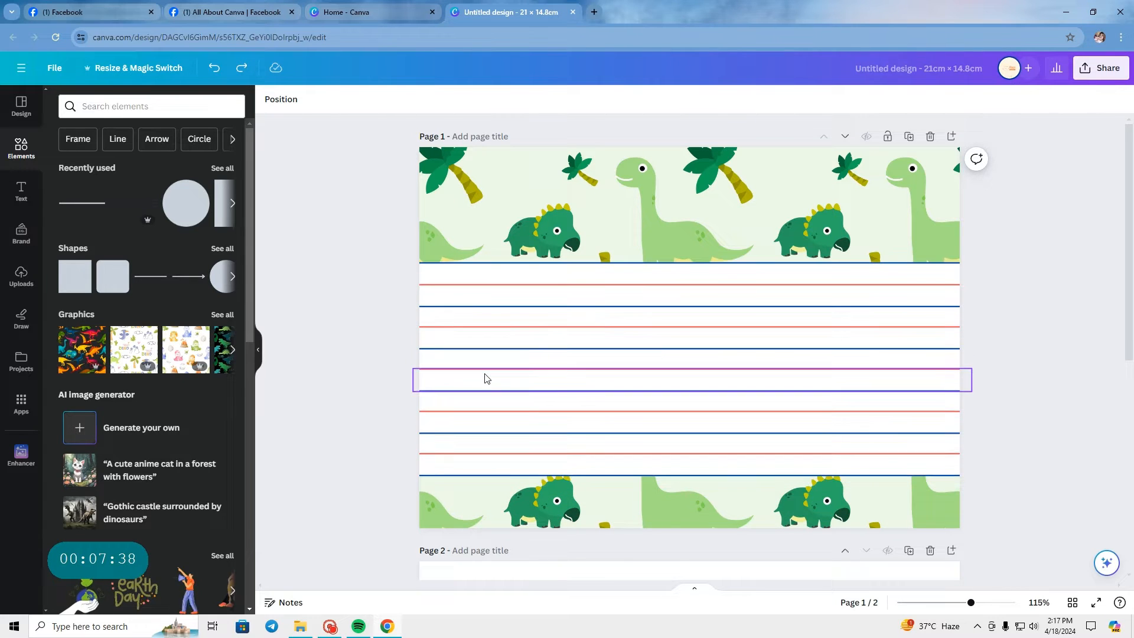
key("Up")
key("Up")
key("Up")
key("Up")
key("Up")
key("Up")
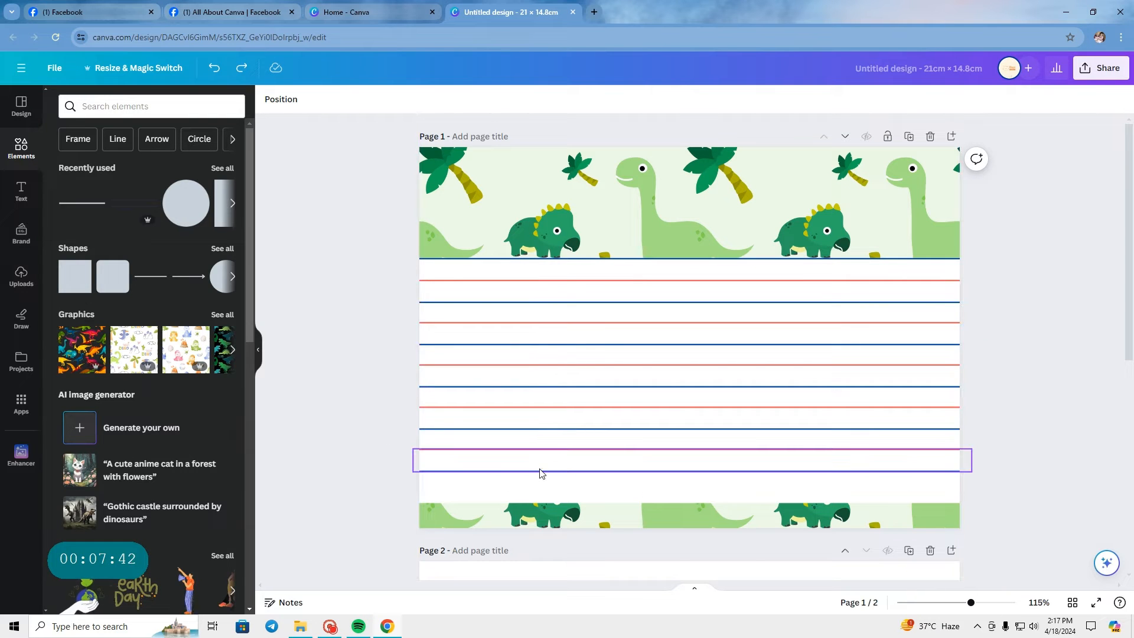
Step: Extend the white band's lower edge slightly downward, leaving a narrower patterned strip beneath it
left_click(480, 493)
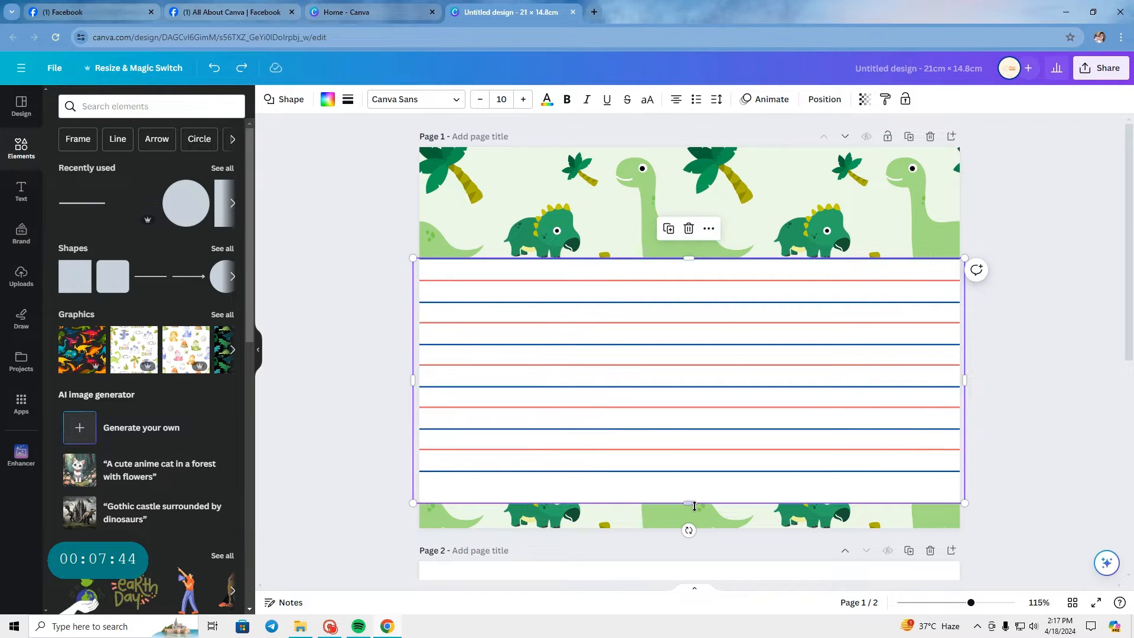
left_click_drag(692, 505, 692, 510)
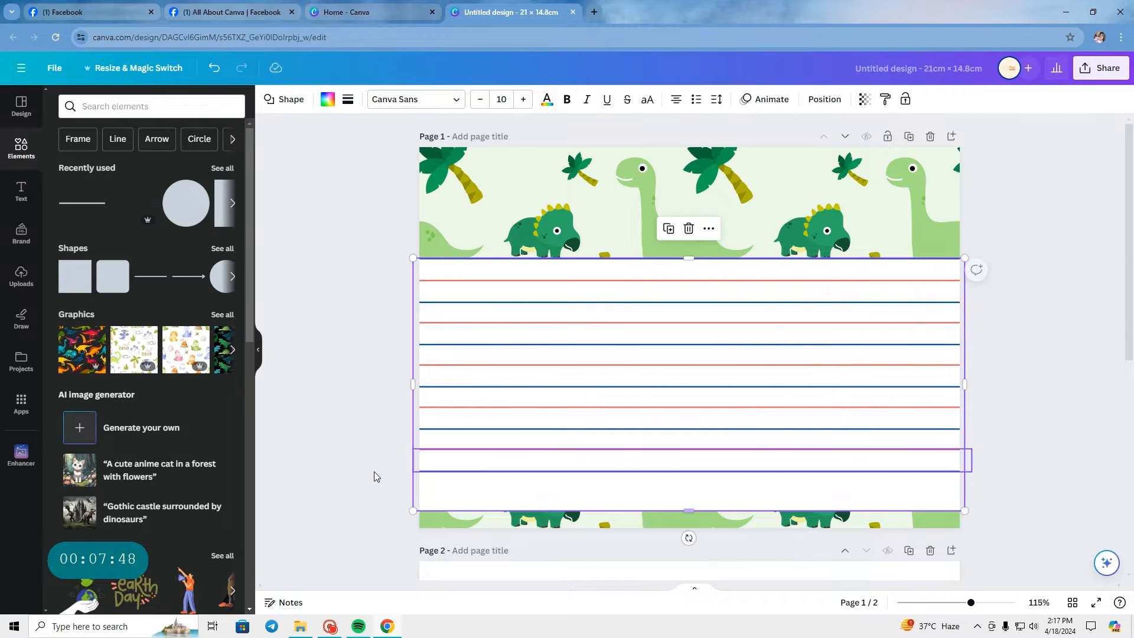
Step: Duplicate the last red-blue line pair and place the copy one row below the last blue line
left_click(375, 476)
left_click(549, 471)
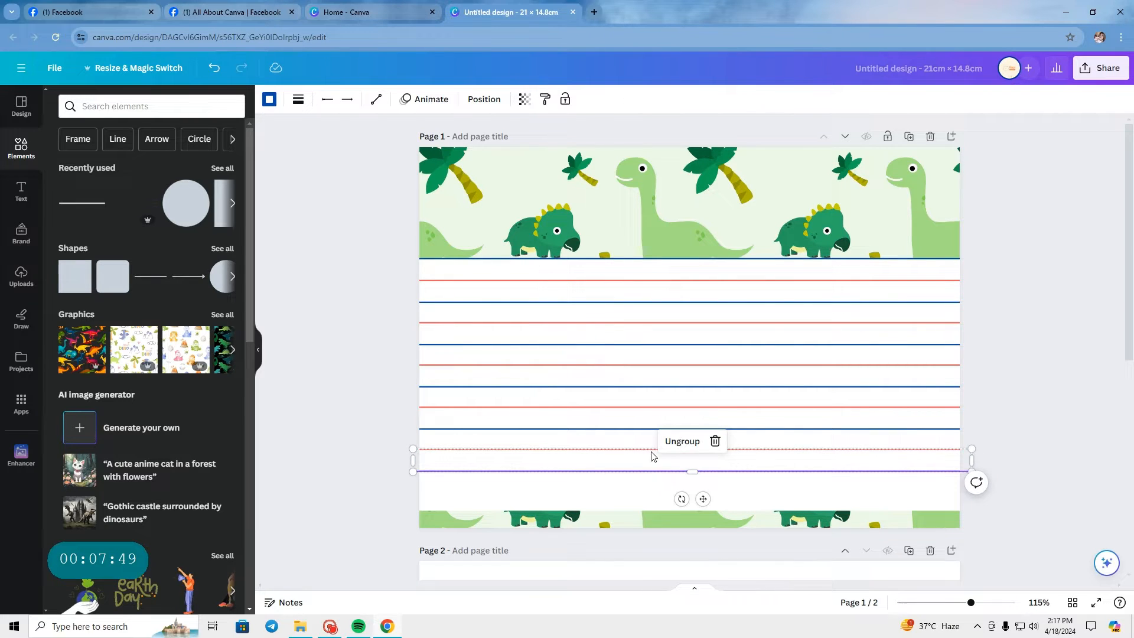
left_click(702, 499)
left_click(694, 421)
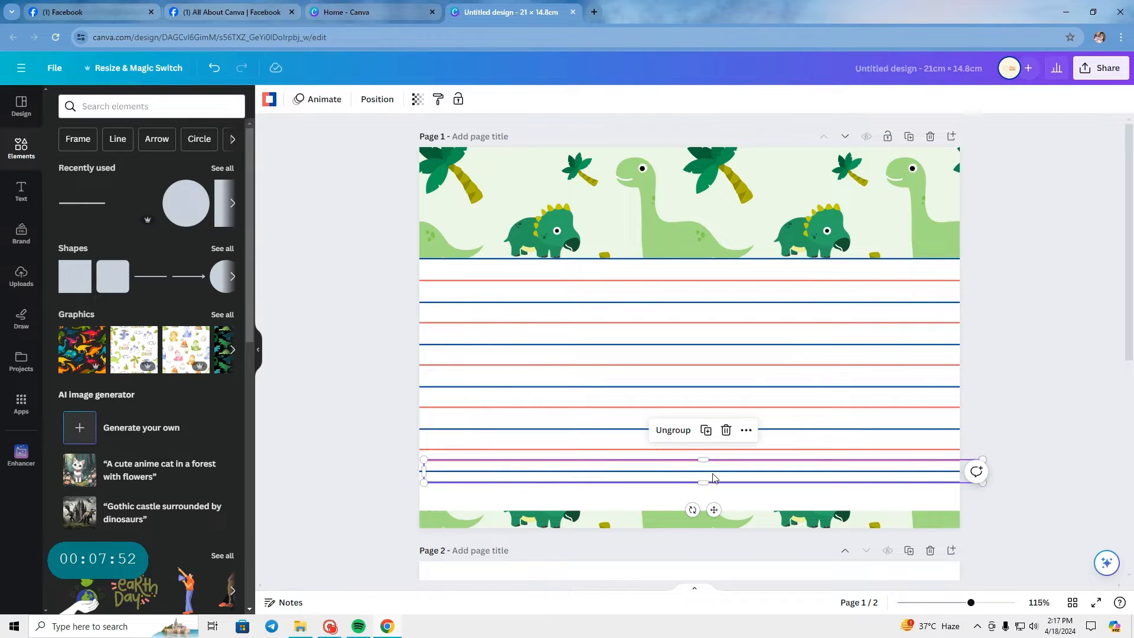
left_click_drag(714, 478, 713, 505)
left_click(1055, 435)
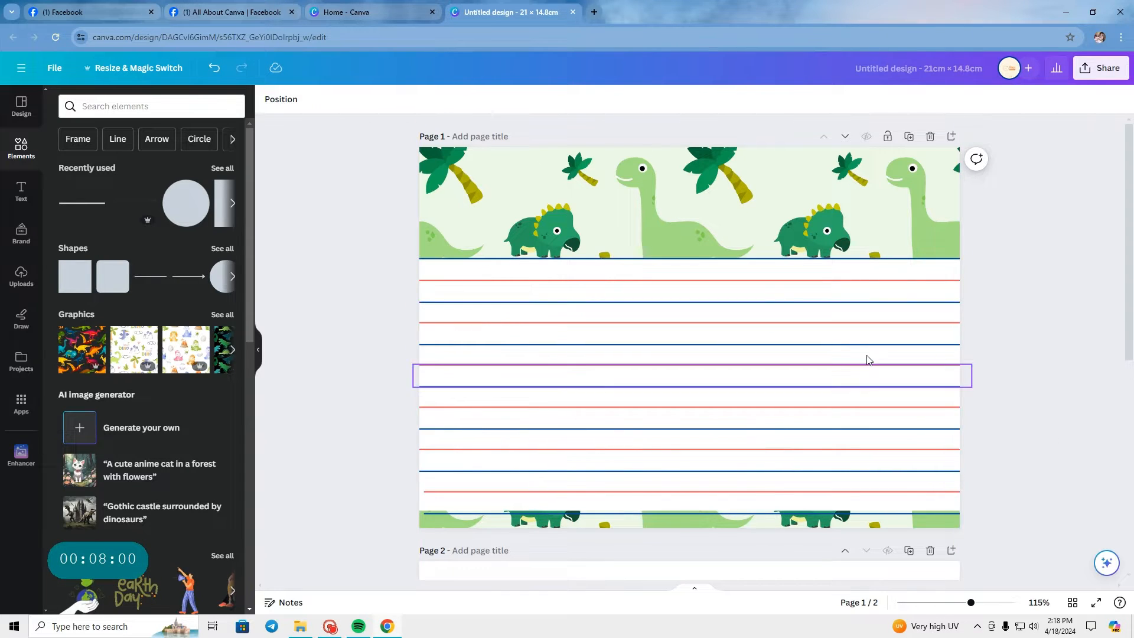
scroll(1053, 372, "down", 7)
scroll(1053, 372, "up", 7)
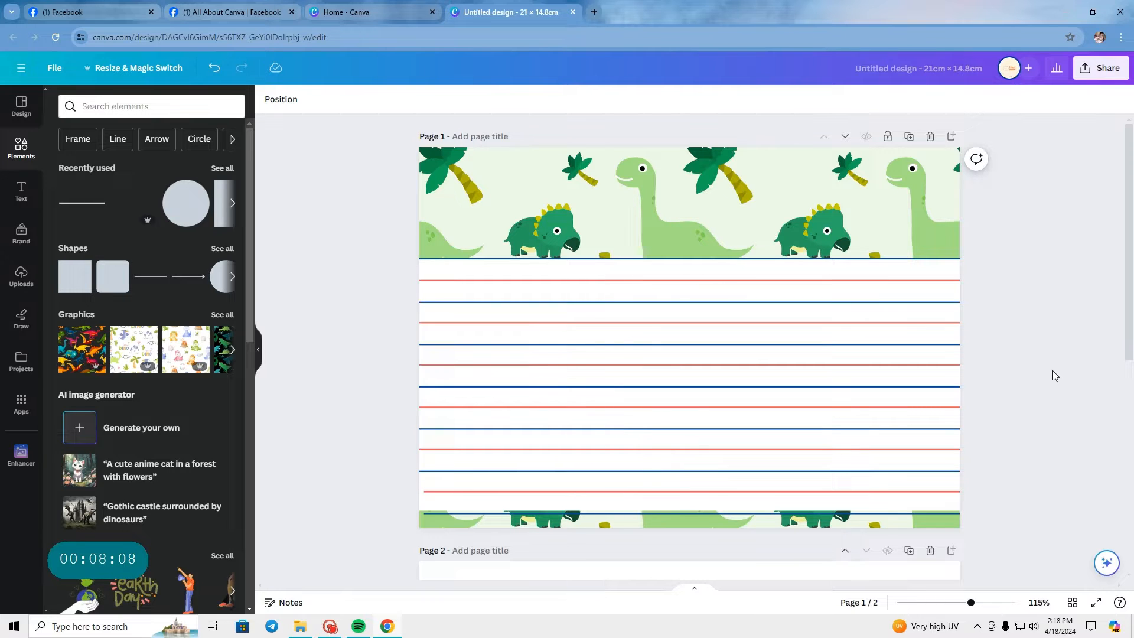
left_click(331, 627)
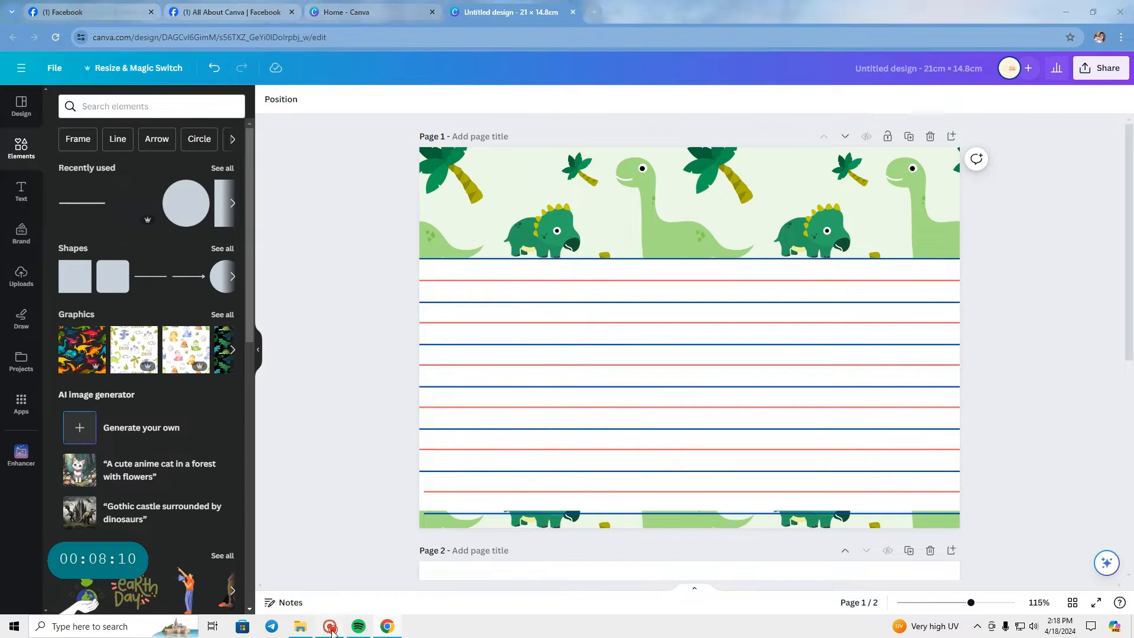
left_click(388, 273)
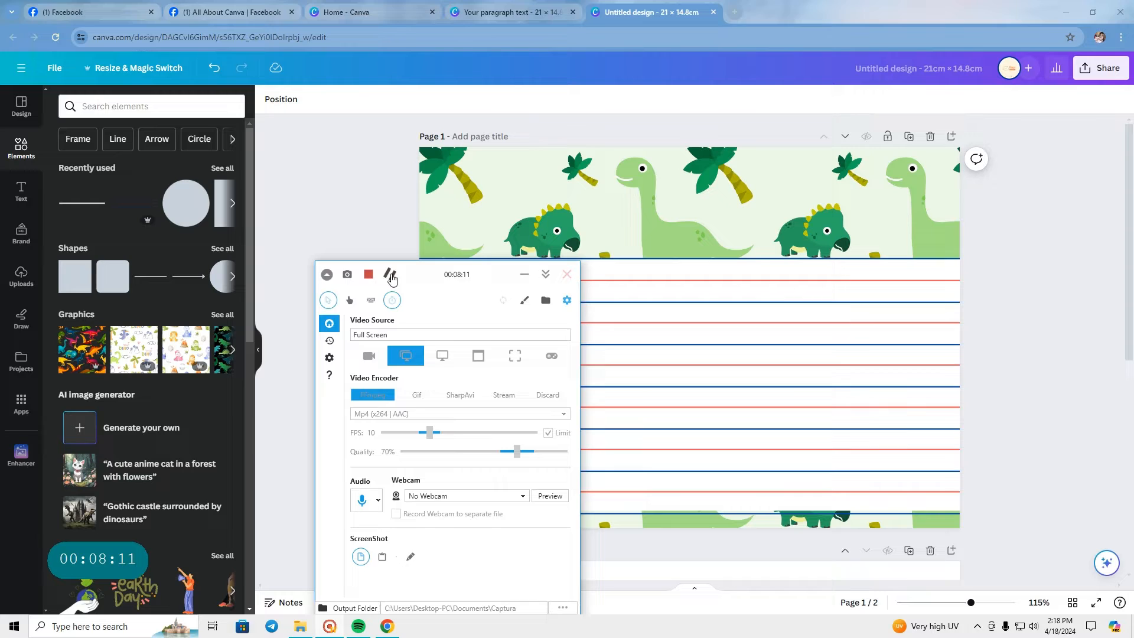
left_click(379, 205)
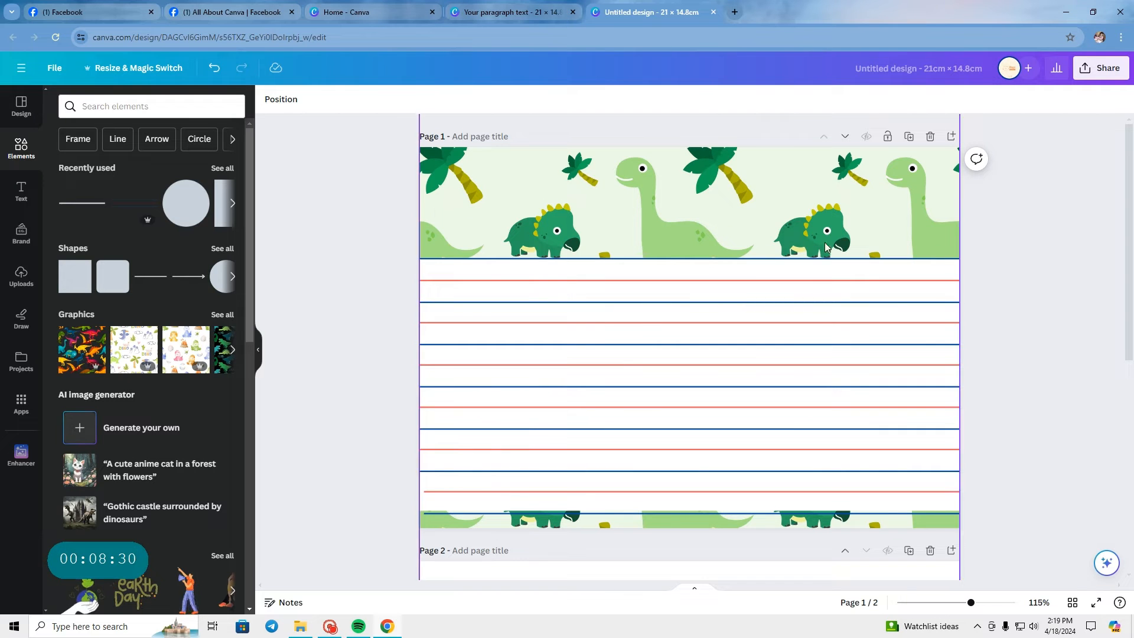
Step: Undo the added sixth line pair and the white band's downward extension, keeping the first five red-blue rows
key("ctrl+z")
key("ctrl+z")
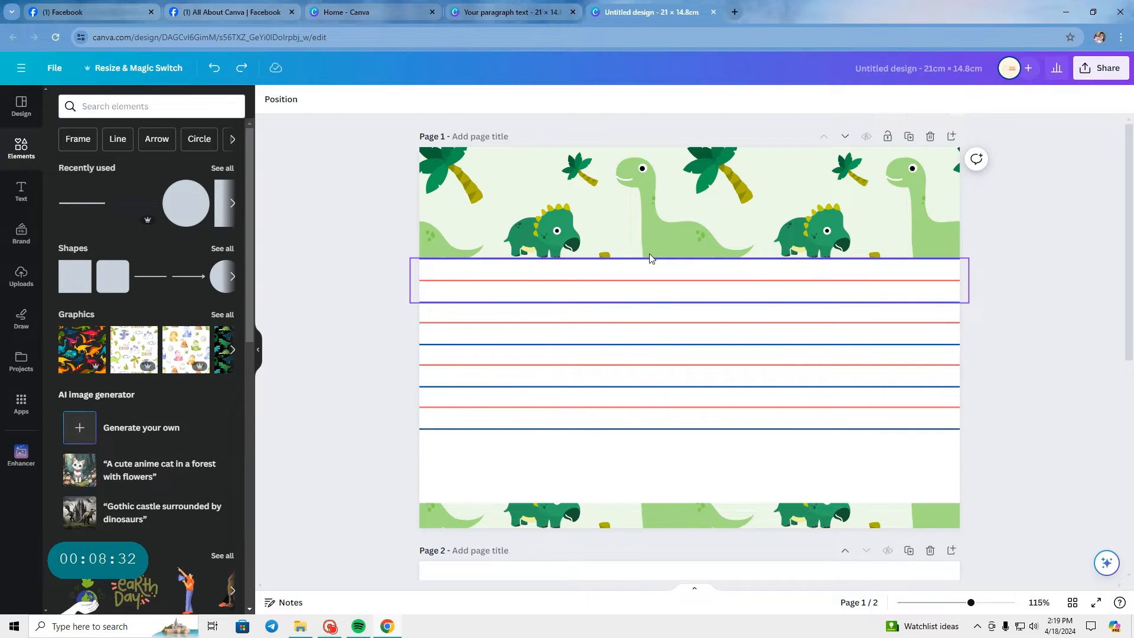
key("ctrl+z")
key("ctrl+z")
key("ctrl+z")
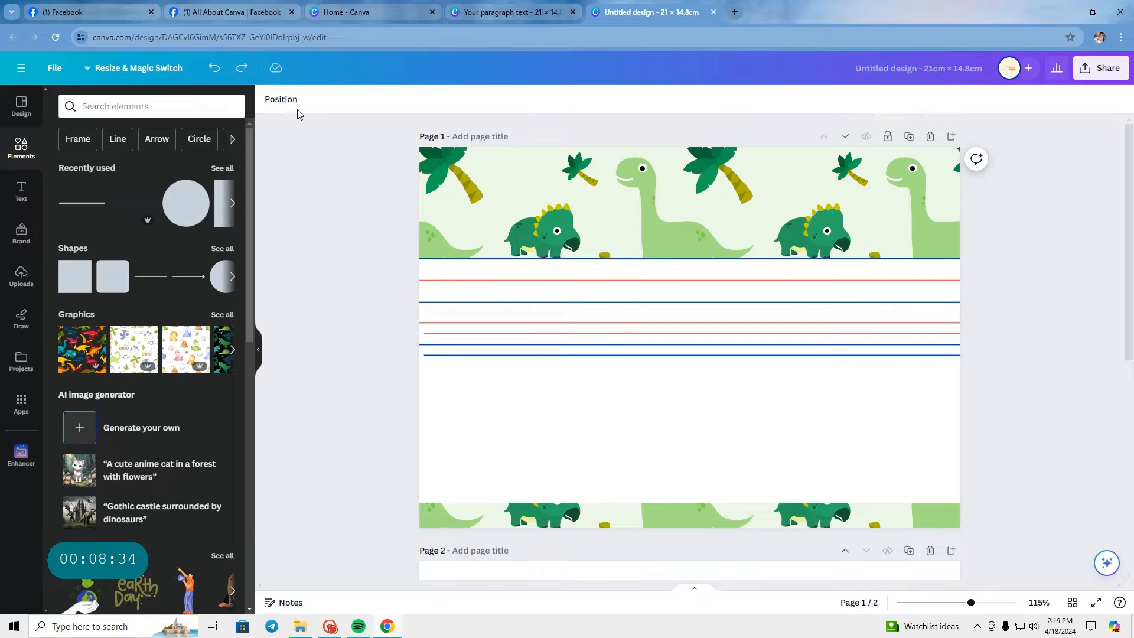
left_click(242, 69)
left_click(242, 69)
left_click(242, 69)
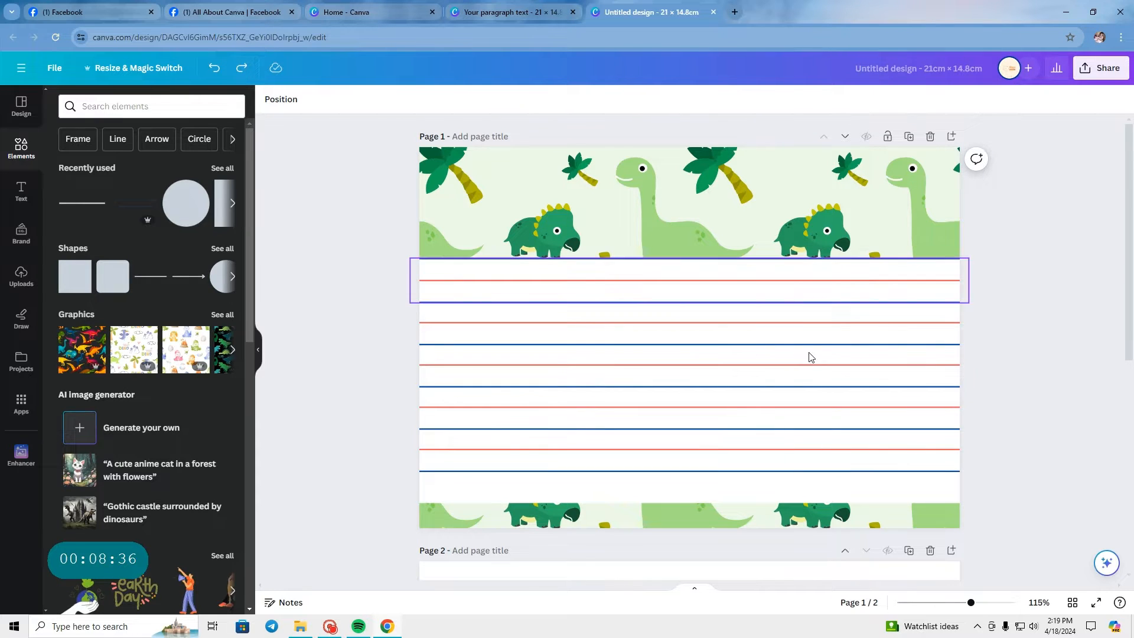
Step: Shorten the white band so its lower edge meets the fifth row's blue line
left_click(771, 495)
left_click_drag(691, 503, 691, 471)
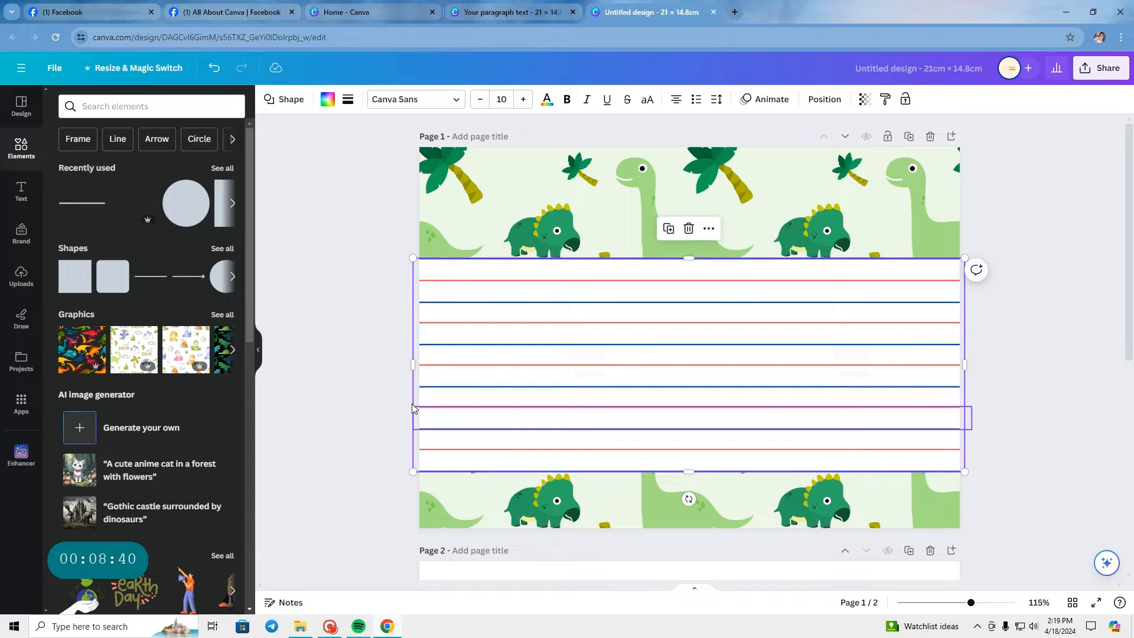
left_click(327, 401)
scroll(607, 527, "up", 2, "ctrl")
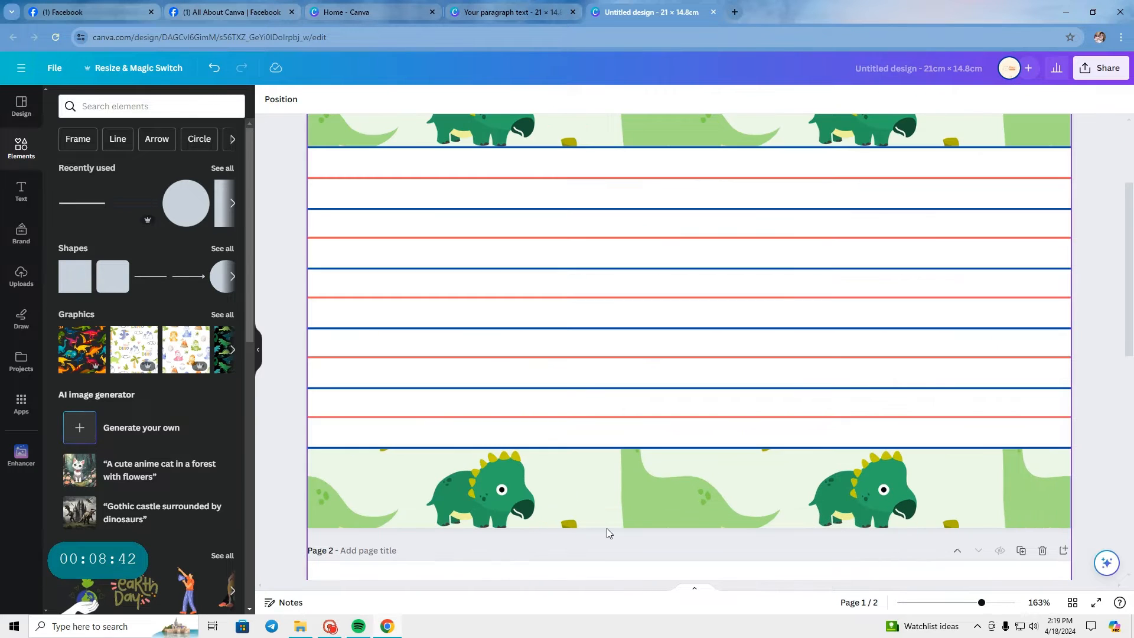
scroll(607, 528, "down", 3, "ctrl")
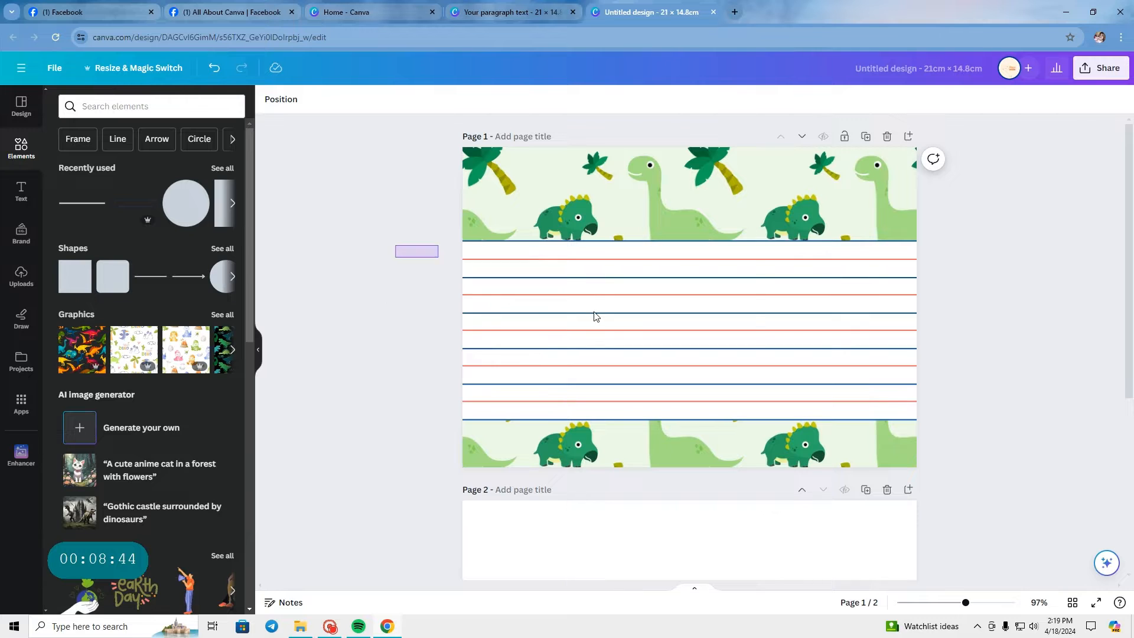
left_click_drag(595, 316, 1064, 400)
left_click_drag(924, 420, 982, 472)
key("ctrl+z")
Step: Enlarge the white band and all writing lines together, then centre them across page 1 with a narrow patterned strip beneath
left_click_drag(420, 239, 995, 440)
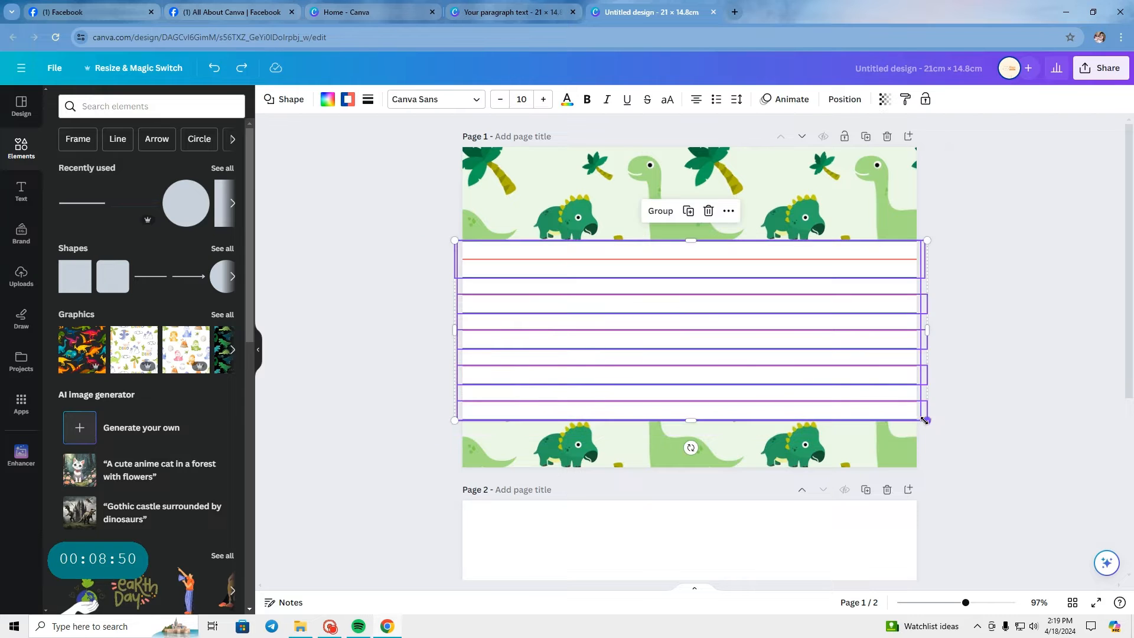
left_click_drag(924, 420, 979, 438)
left_click_drag(894, 400, 862, 405)
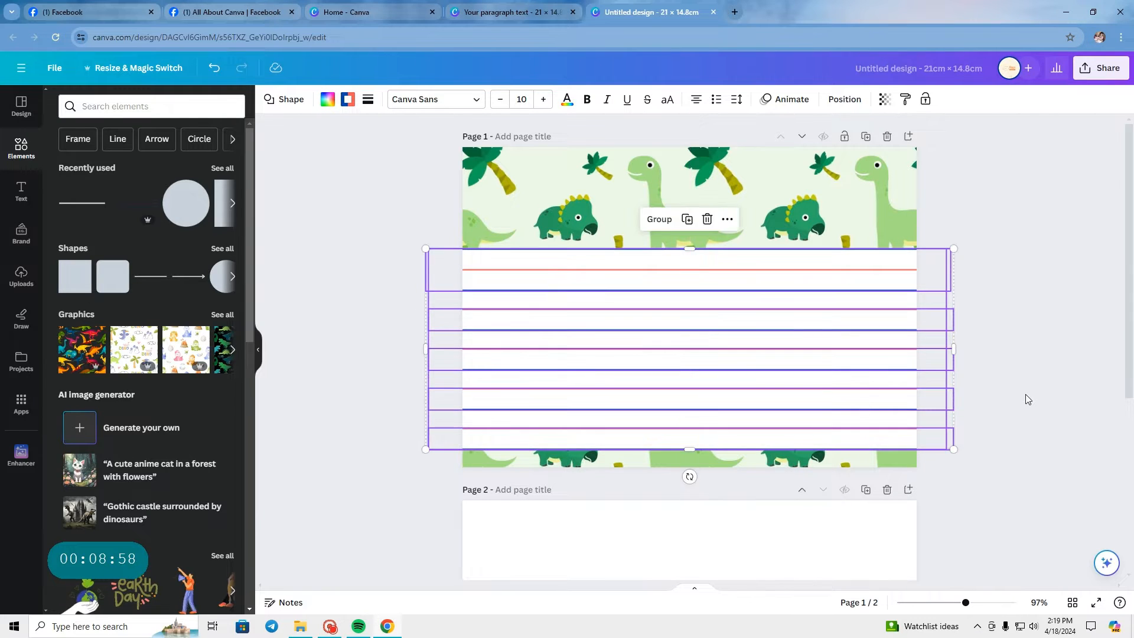
left_click(1026, 397)
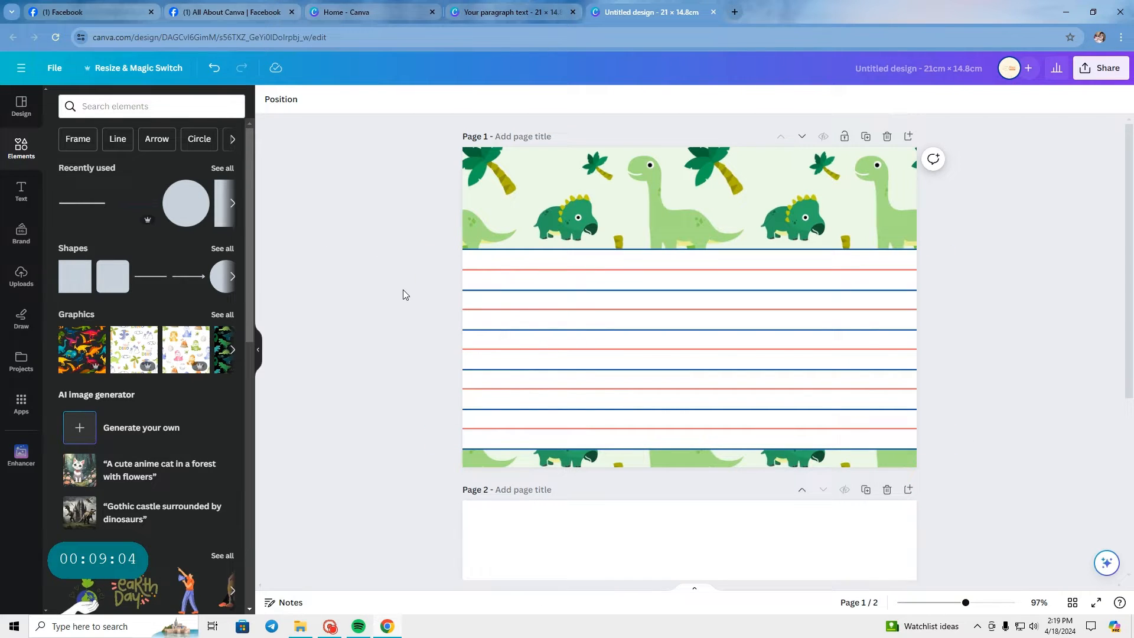
scroll(402, 289, "up", 4)
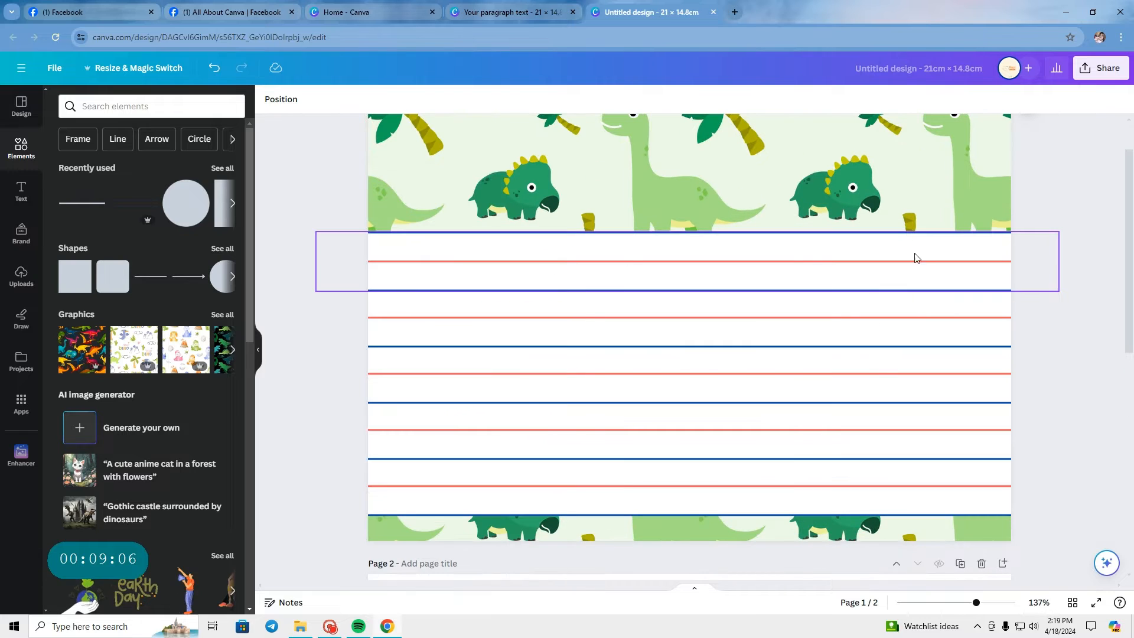
scroll(1068, 354, "down", 4)
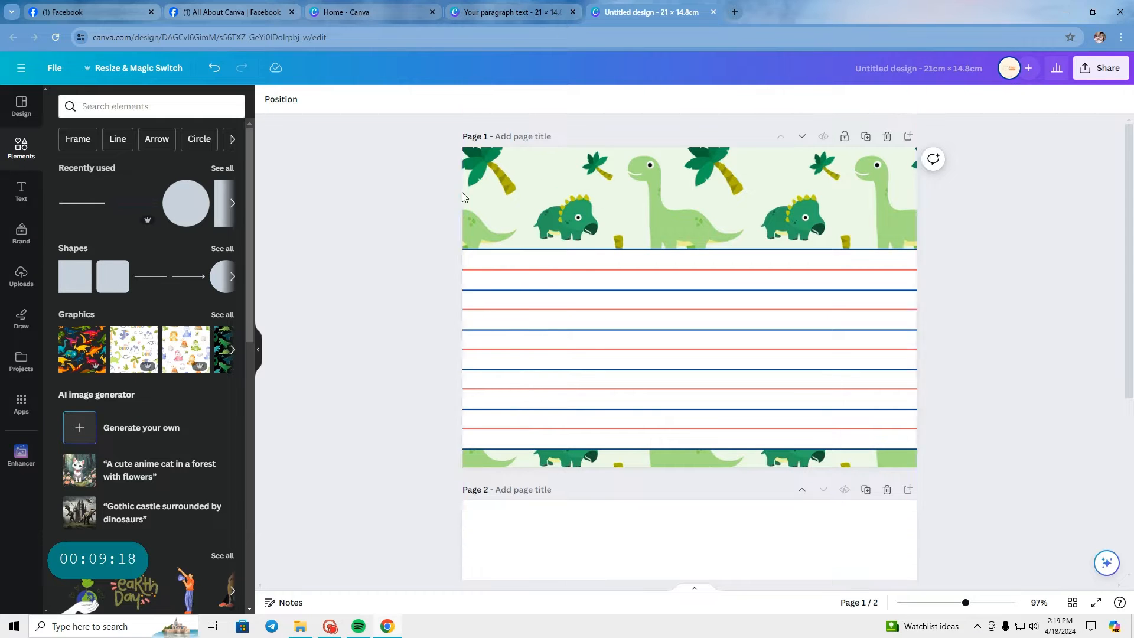
Step: Search the elements for "Circle Frame" and show all matching frames
scroll(535, 237, "up", 2)
scroll(533, 238, "up", 2)
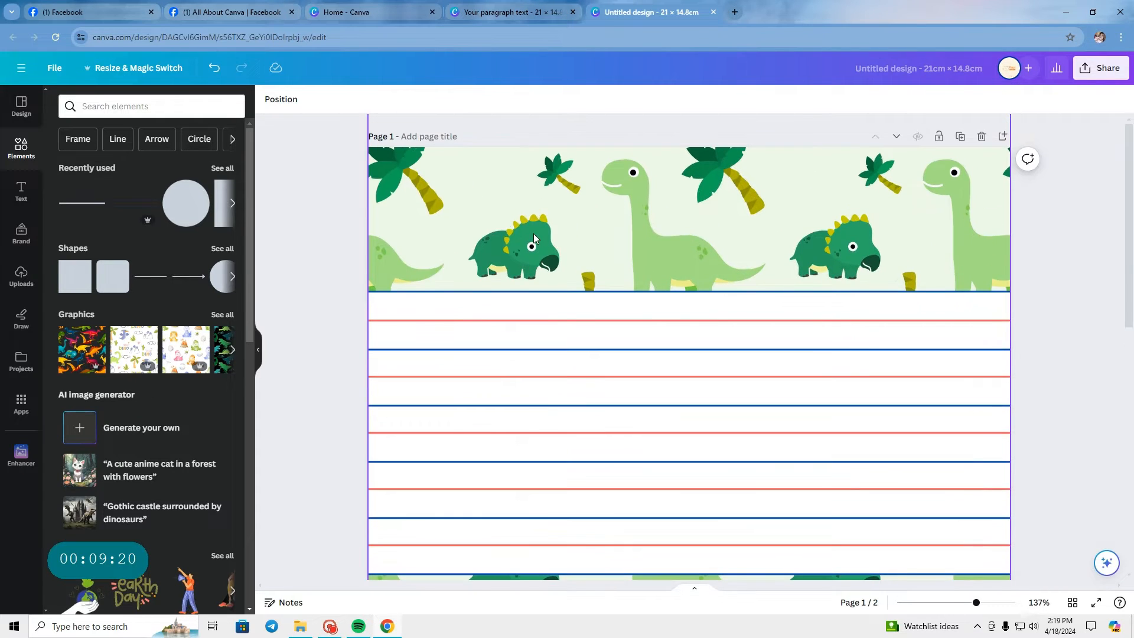
left_click(108, 106)
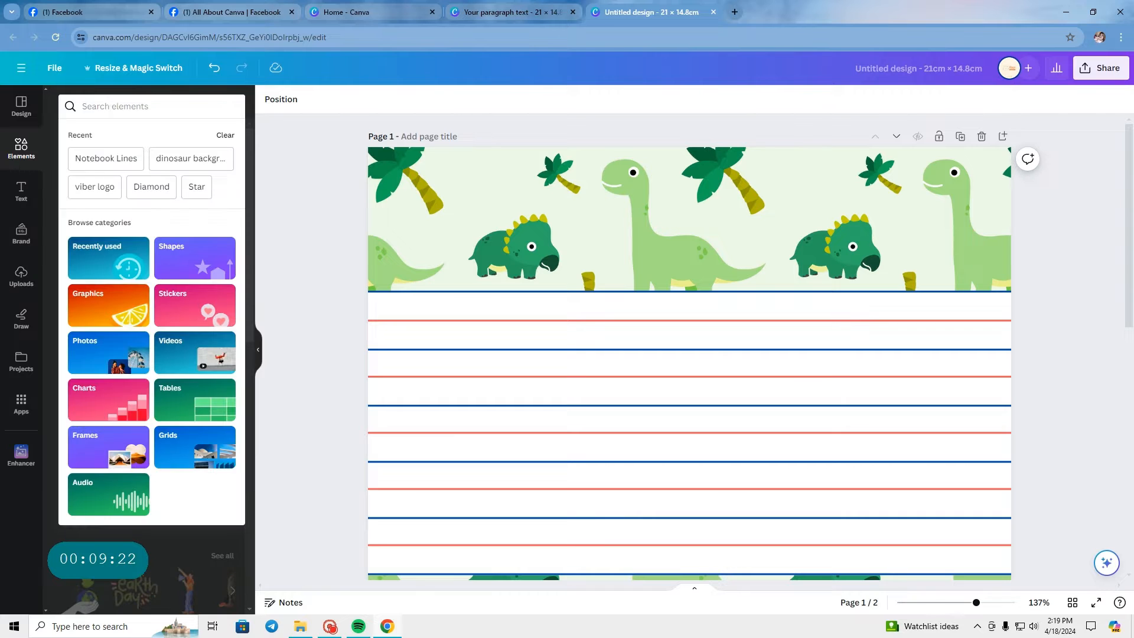
type("frame")
key("BackSpace")
key("BackSpace")
key("BackSpace")
key("BackSpace")
key("BackSpace")
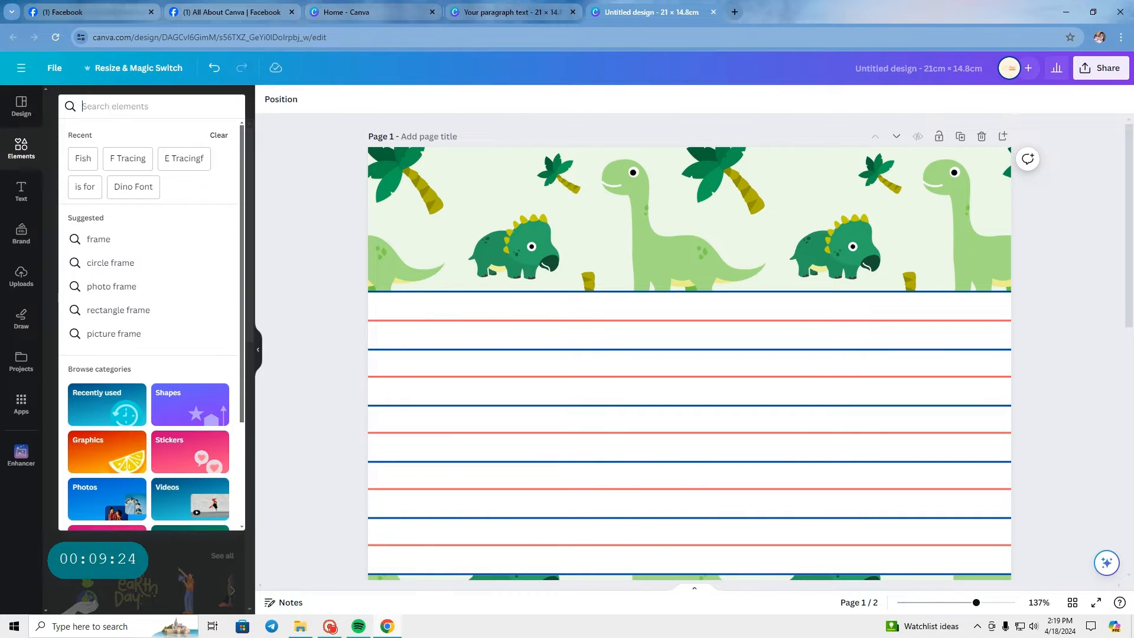
type("Circle")
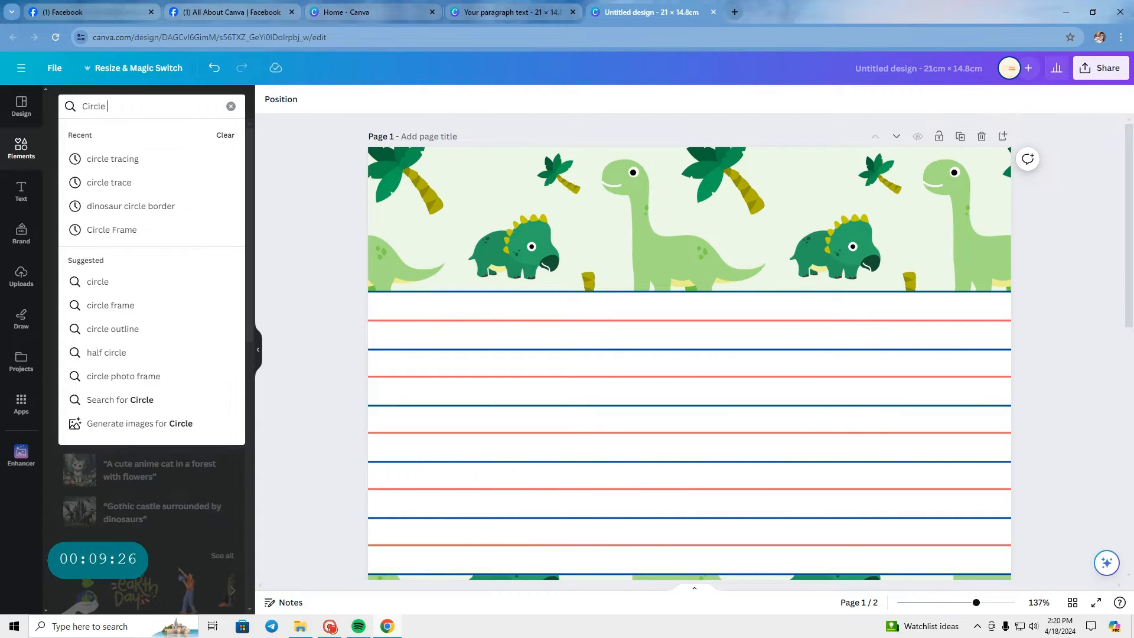
type(" Frame")
key("Return")
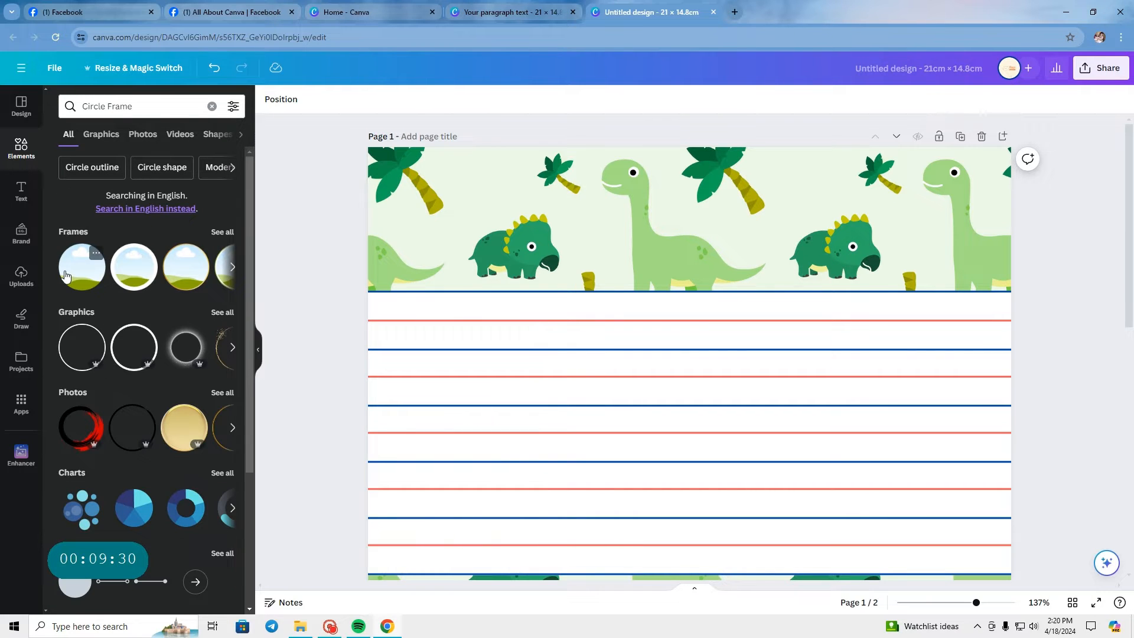
left_click(219, 232)
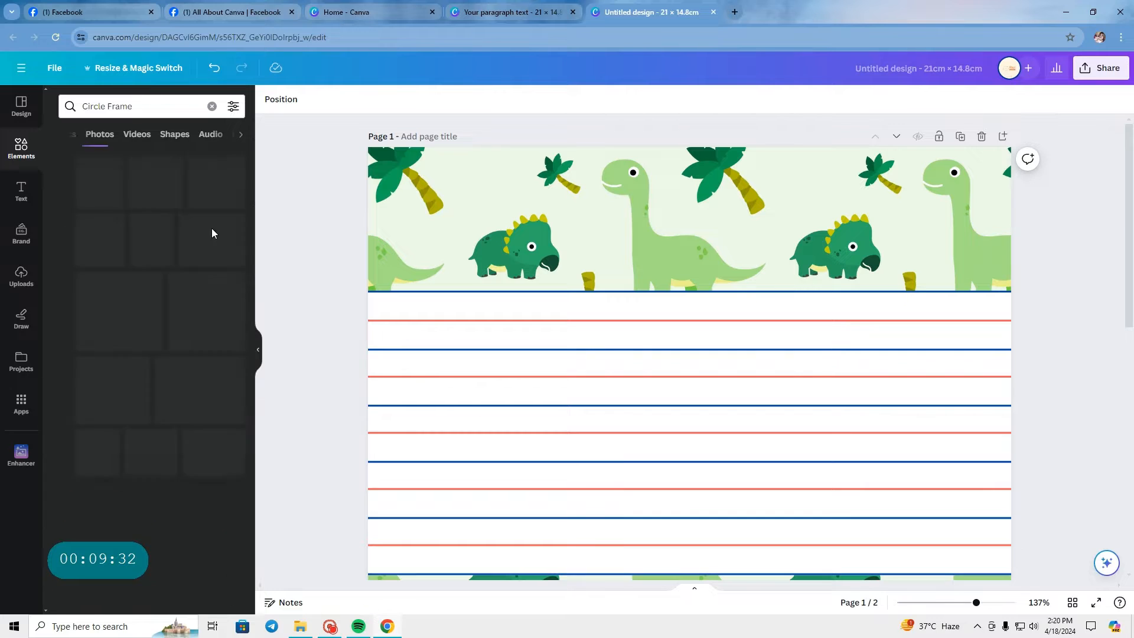
Step: Add the plain circle frame, shrink it to fit the patterned header, and place it near the page's upper-left corner
scroll(160, 295, "down", 3)
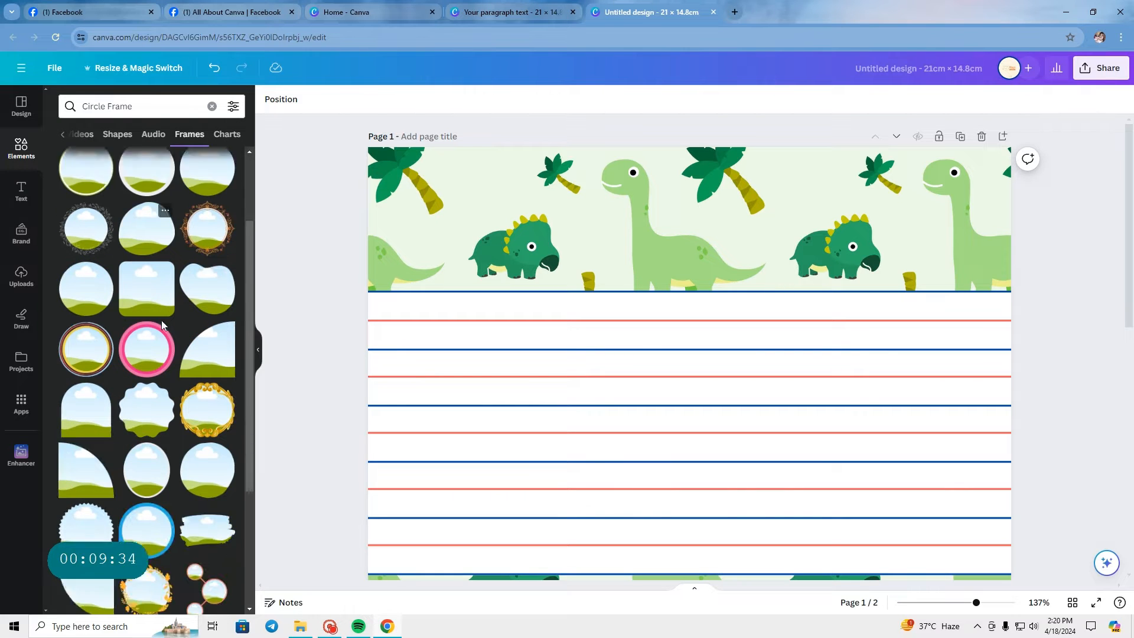
scroll(159, 376, "down", 3)
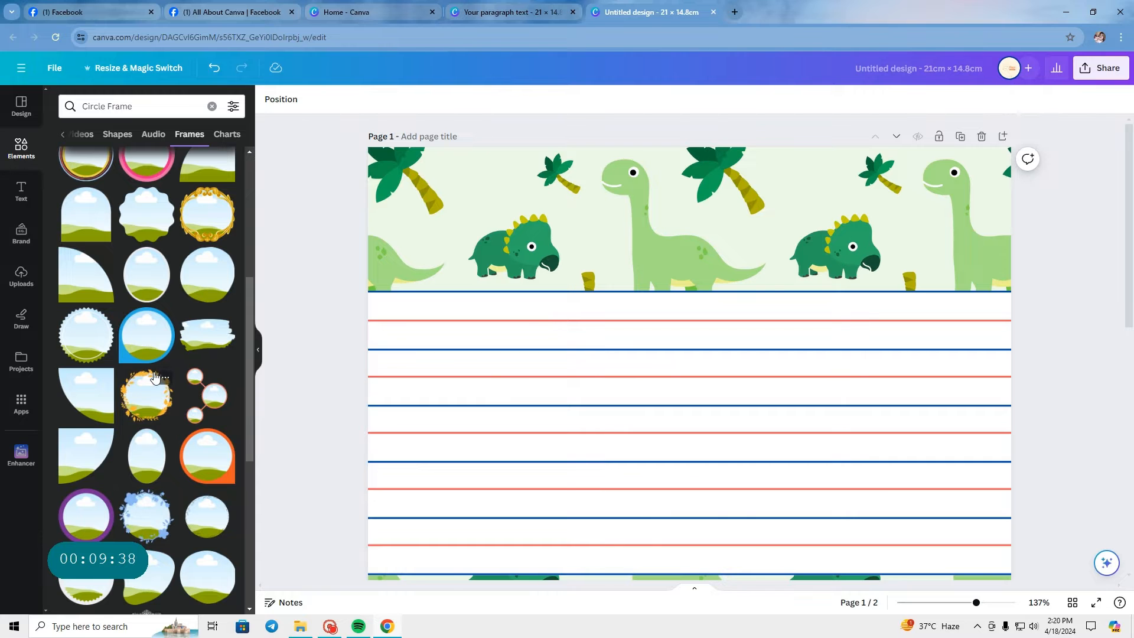
scroll(155, 378, "down", 6)
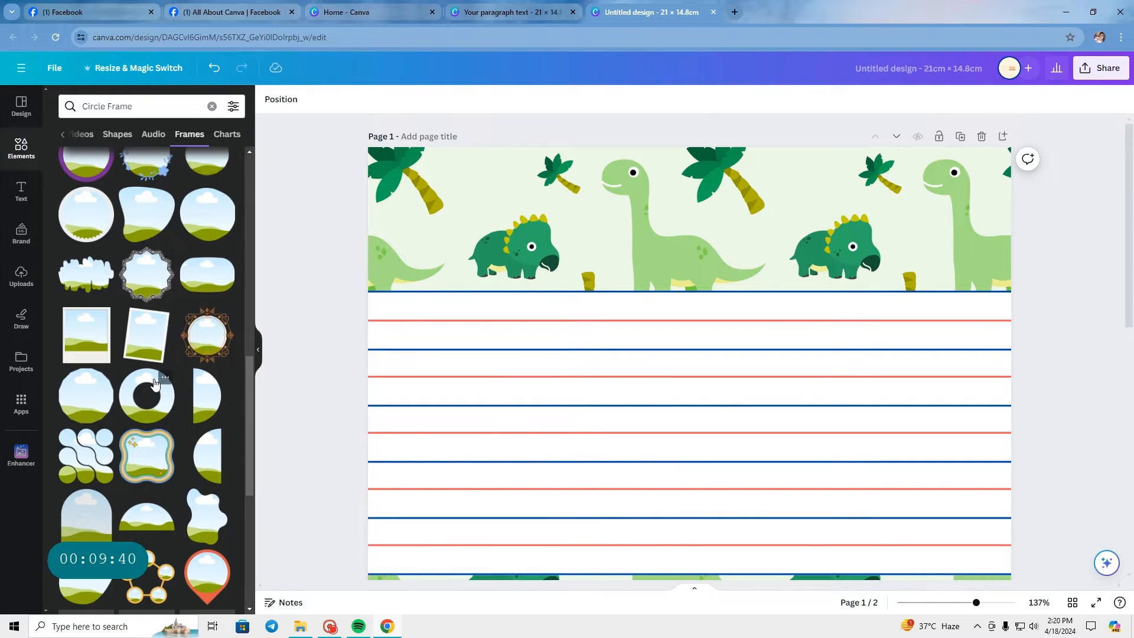
scroll(155, 382, "down", 10)
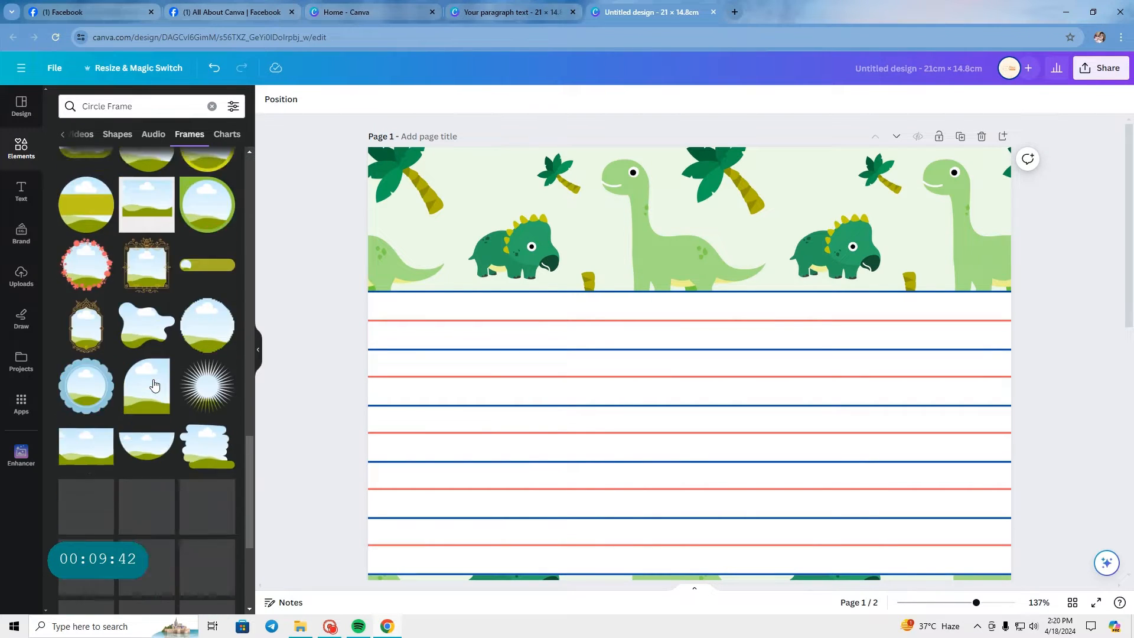
scroll(155, 384, "down", 4)
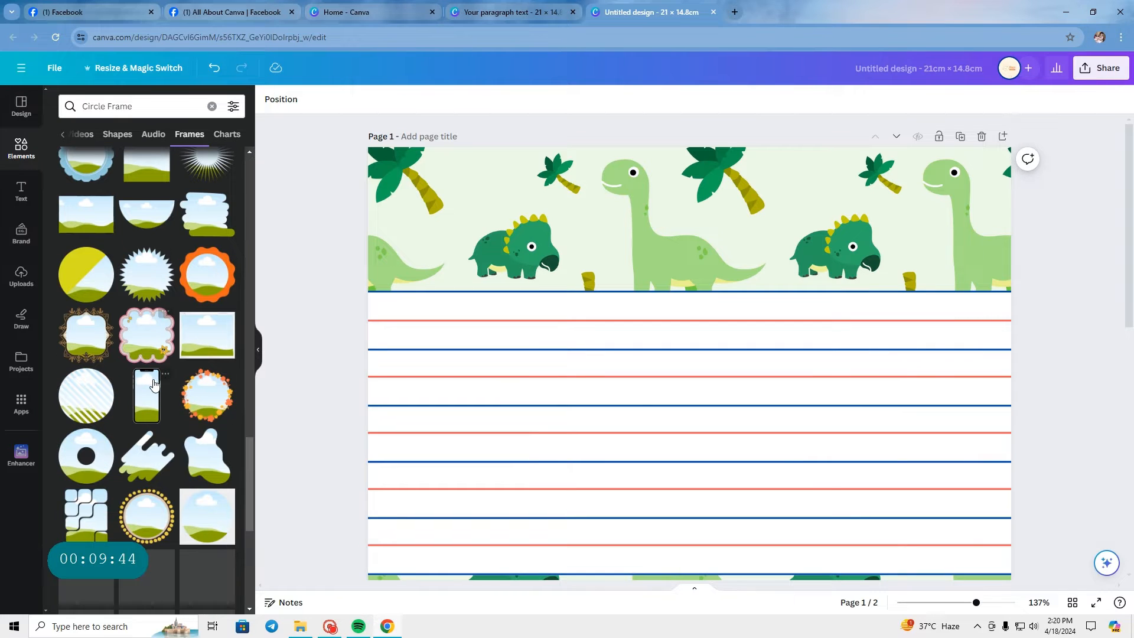
scroll(151, 380, "down", 8)
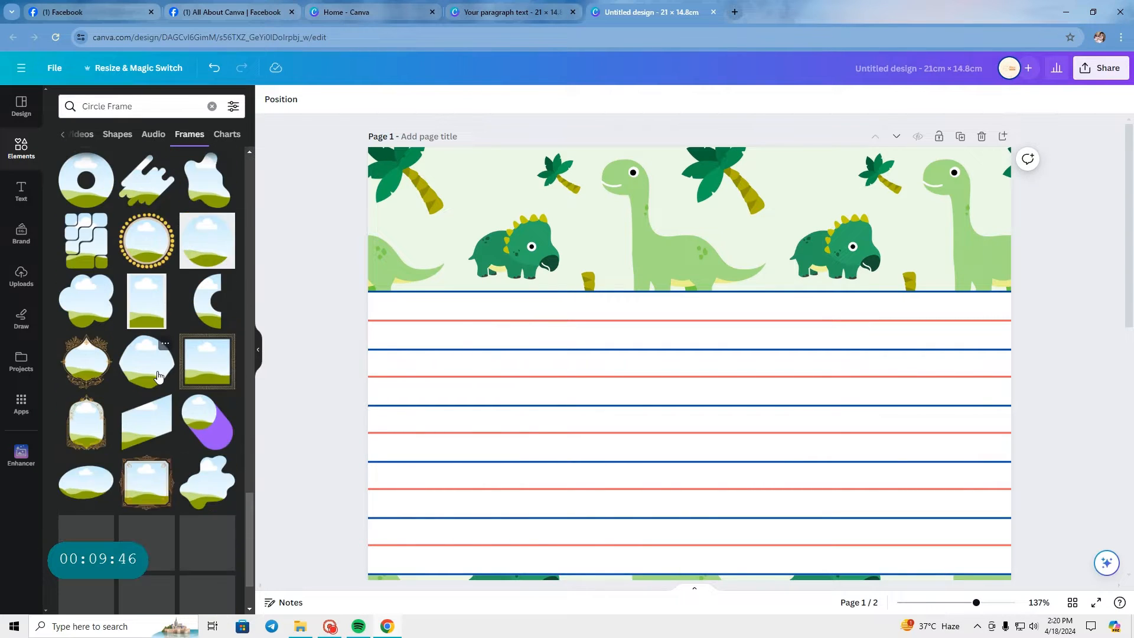
scroll(158, 354, "up", 20)
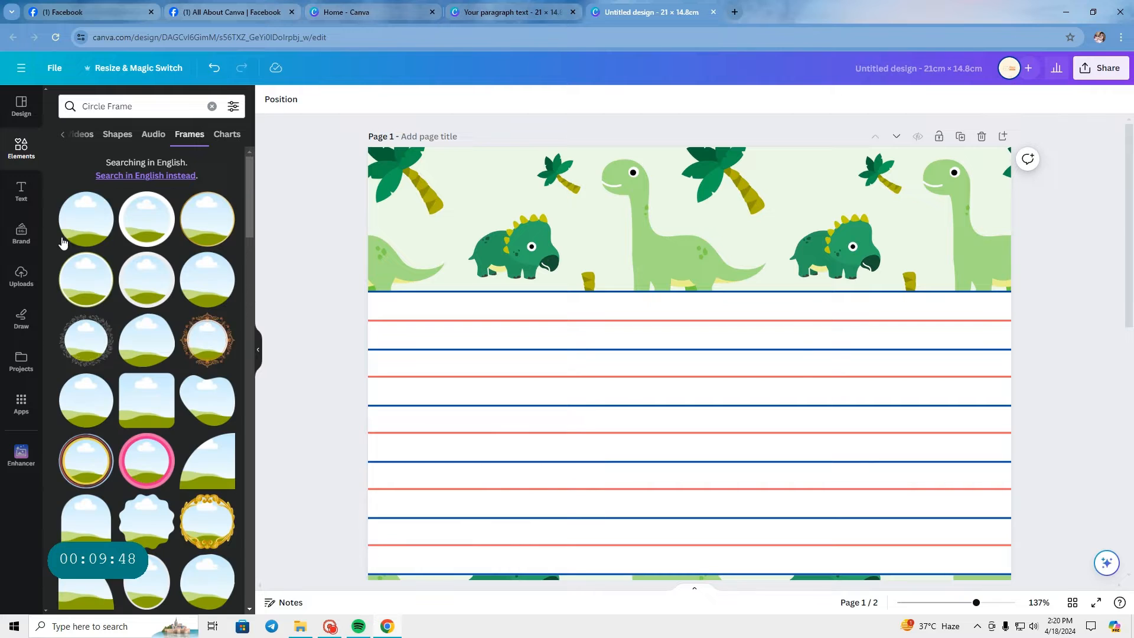
left_click(86, 218)
left_click_drag(632, 418, 519, 314)
left_click_drag(622, 384, 528, 269)
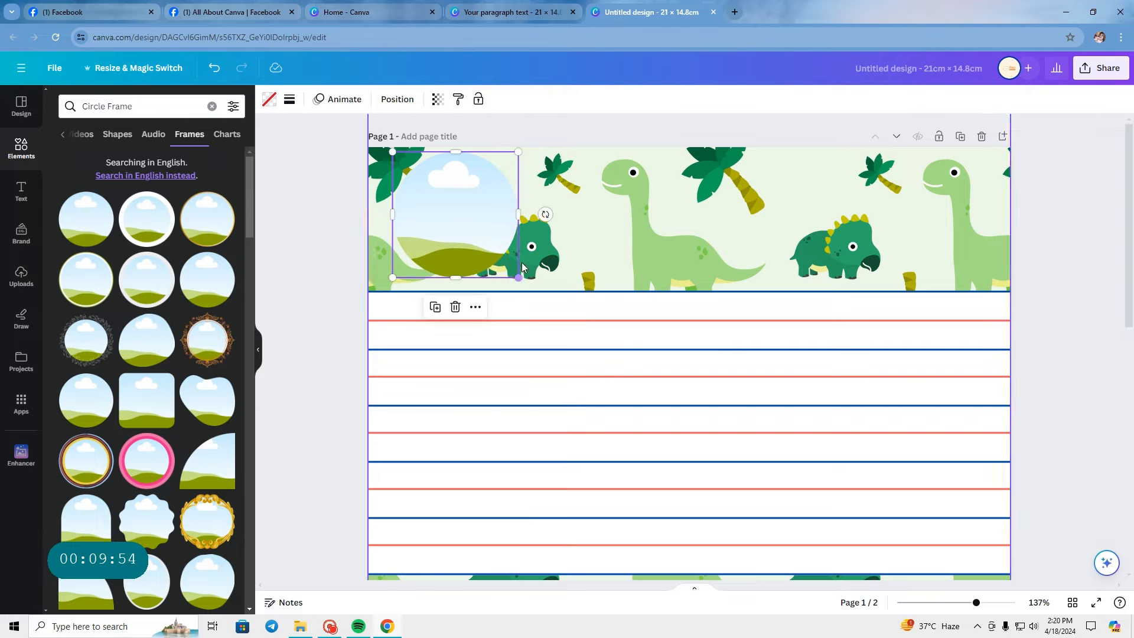
left_click_drag(461, 218, 464, 220)
left_click(324, 222)
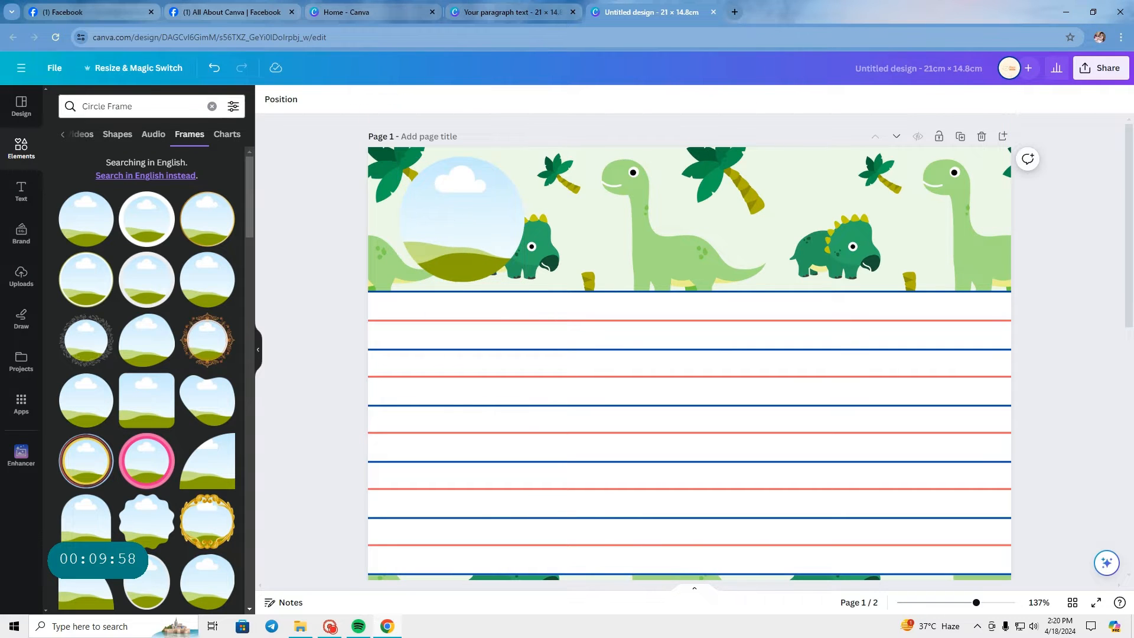
Step: Search the elements for "dinosaur circle border" and show all matching graphics
left_click(211, 105)
type("d")
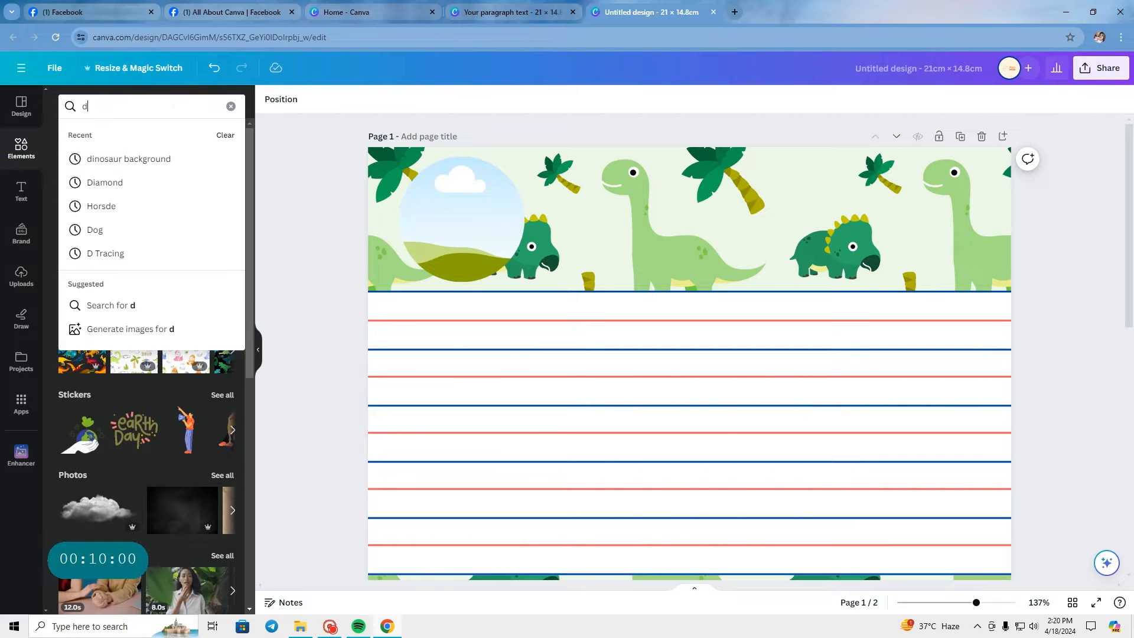
type("inosaur b")
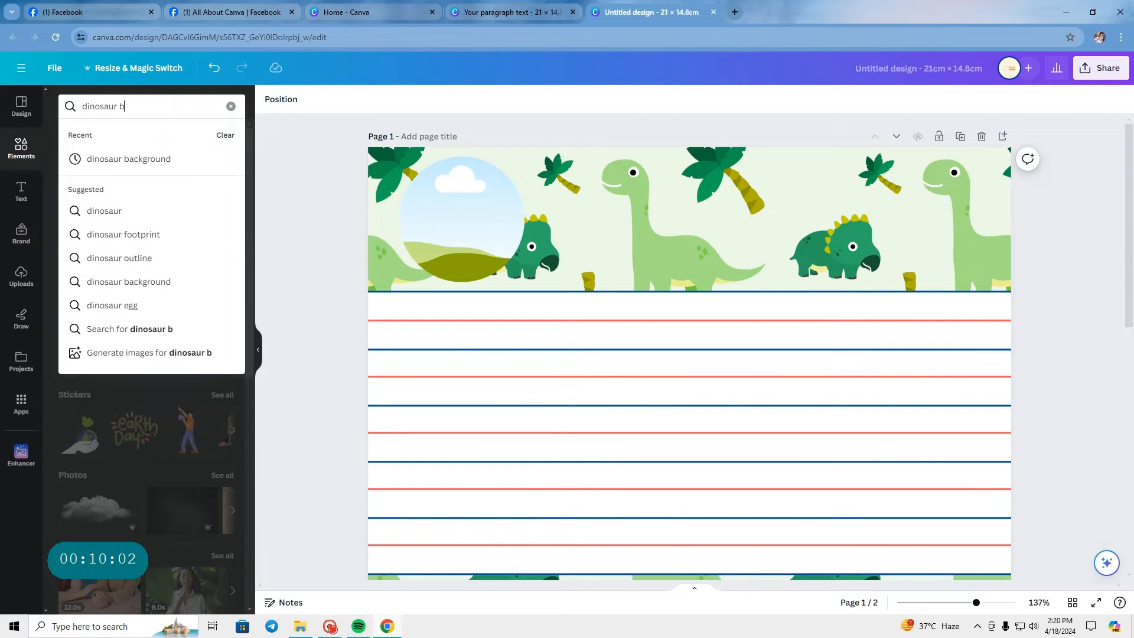
type("o")
key("BackSpace")
key("BackSpace")
type("circ")
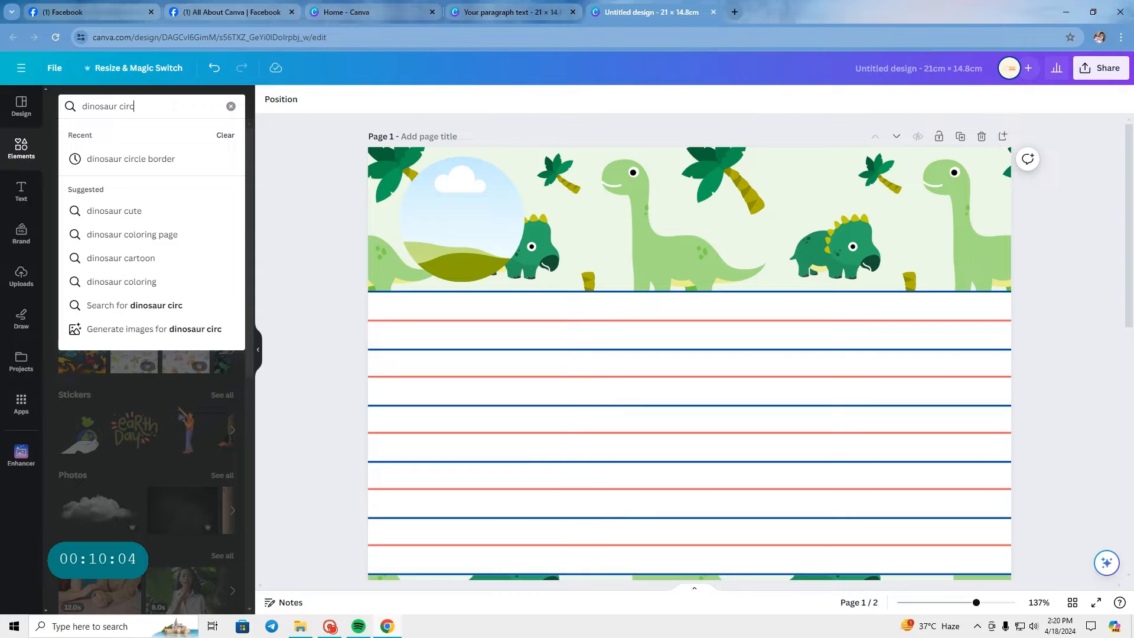
type("le border")
key("Return")
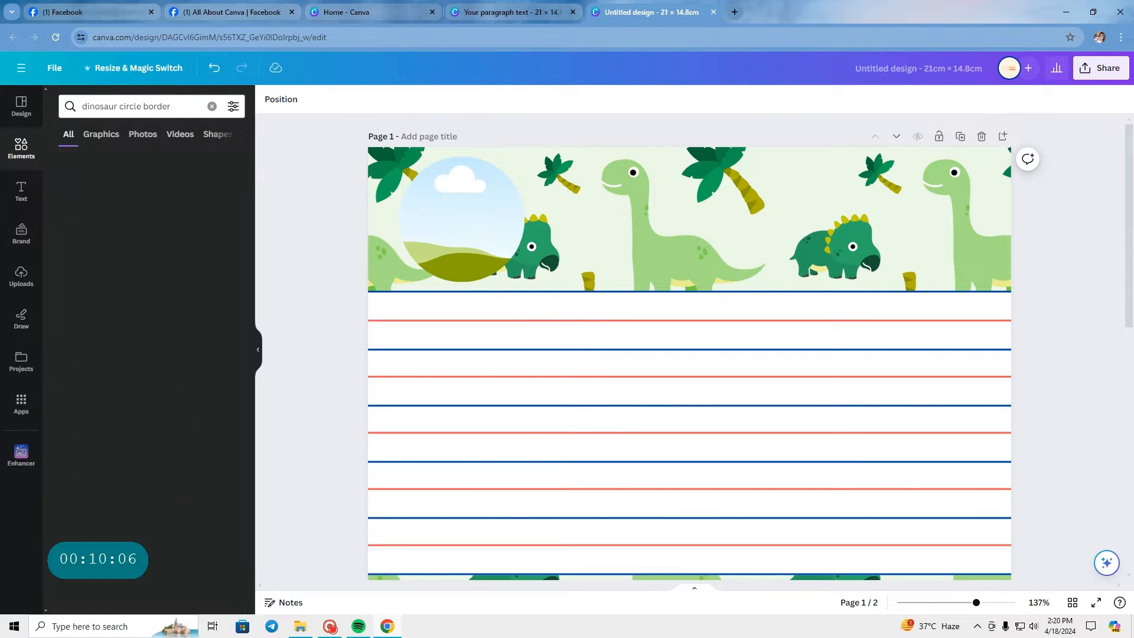
left_click(223, 232)
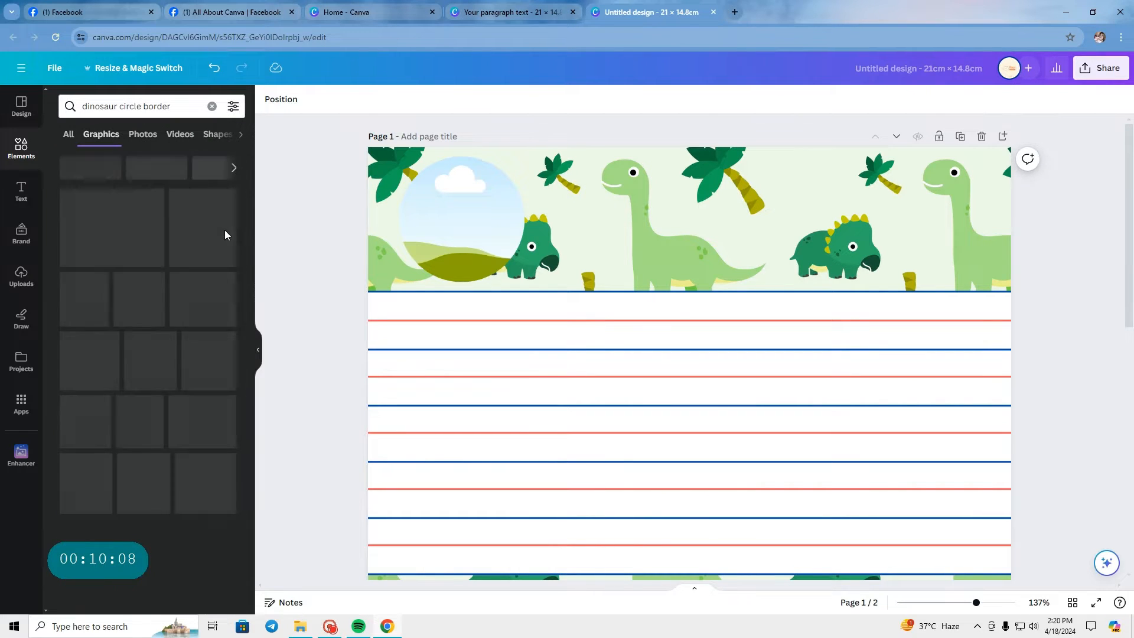
Step: Add the circular border of small colourful dinosaurs over the round picture frame and shrink it to fit the frame's edge
scroll(187, 307, "down", 1)
scroll(186, 307, "down", 3)
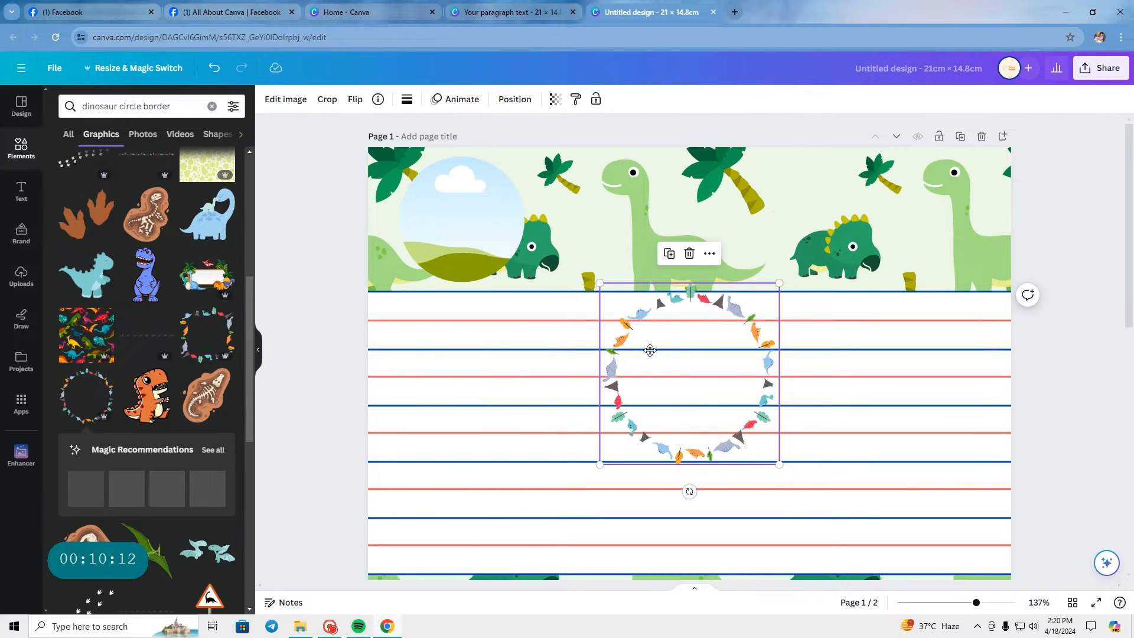
left_click_drag(682, 368, 456, 235)
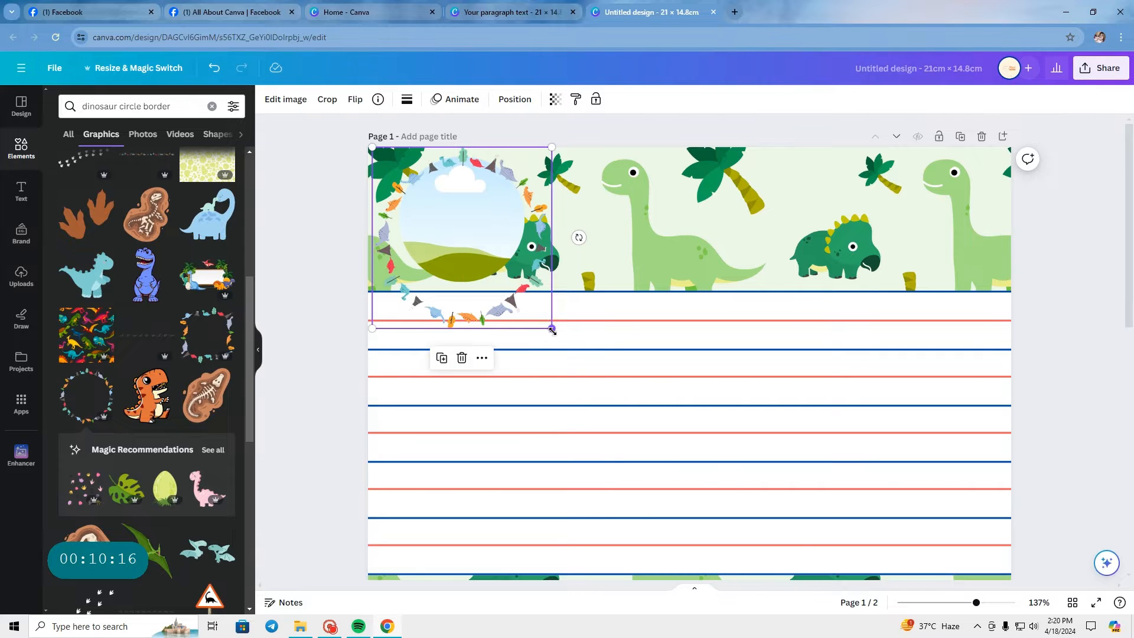
left_click_drag(552, 330, 517, 275)
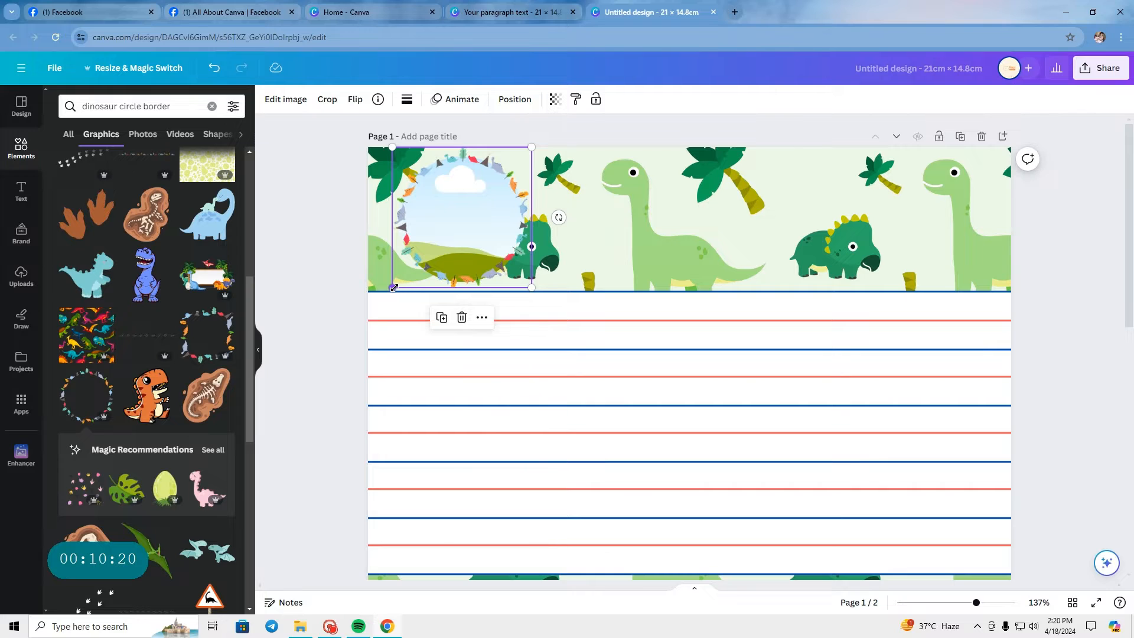
left_click_drag(394, 288, 389, 291)
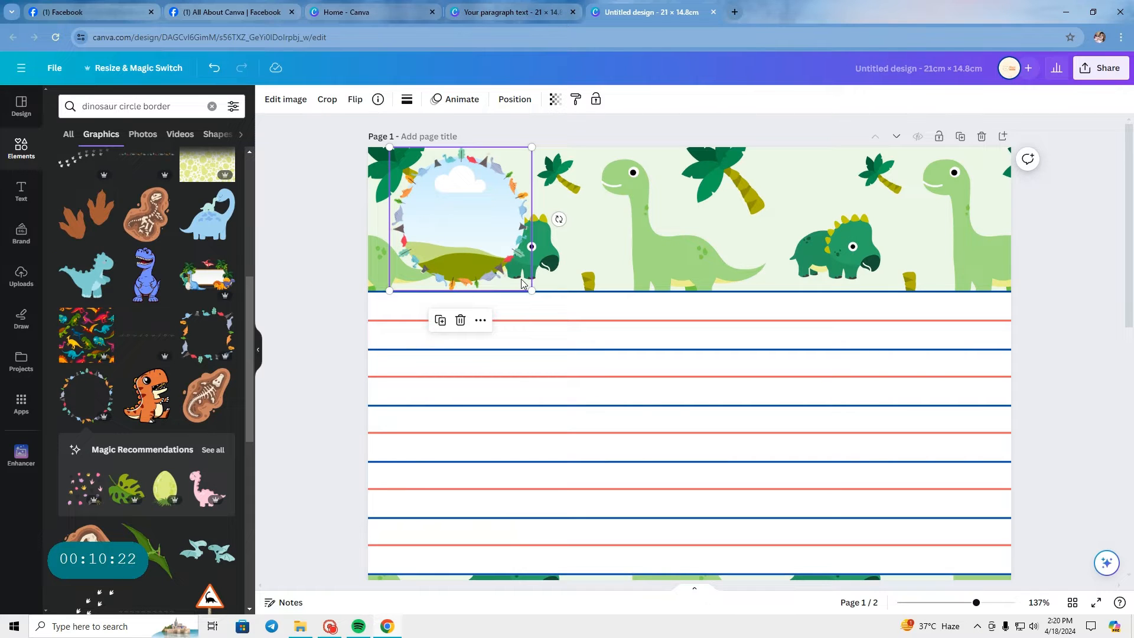
left_click(332, 203)
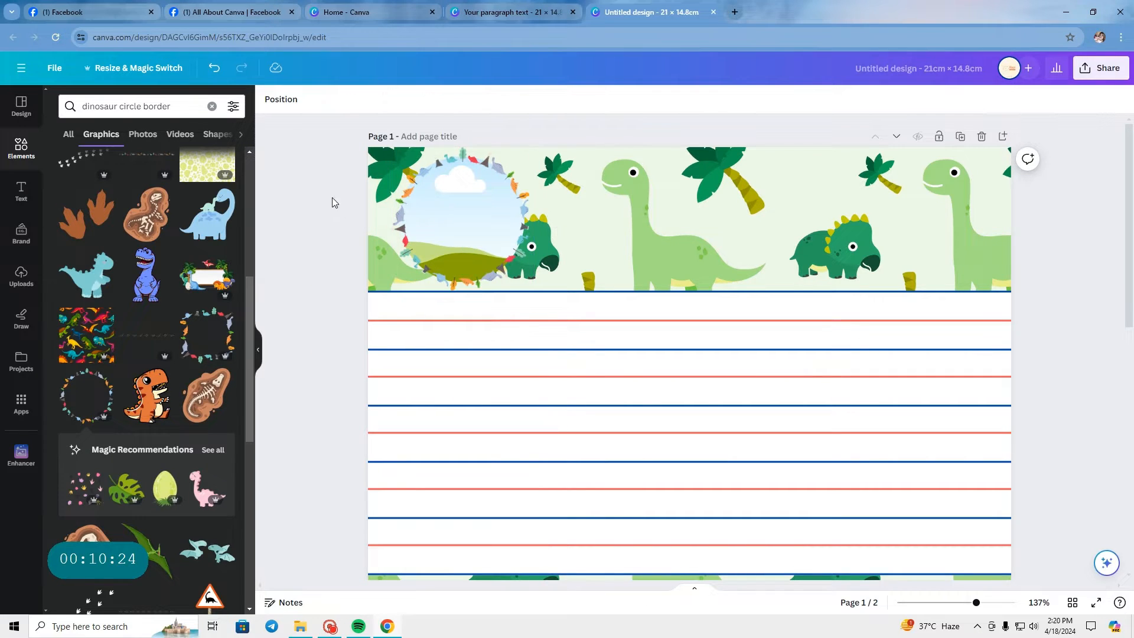
Step: Shrink the picture frame and its dinosaur border together slightly and reposition them within the patterned header
left_click_drag(331, 203, 531, 179)
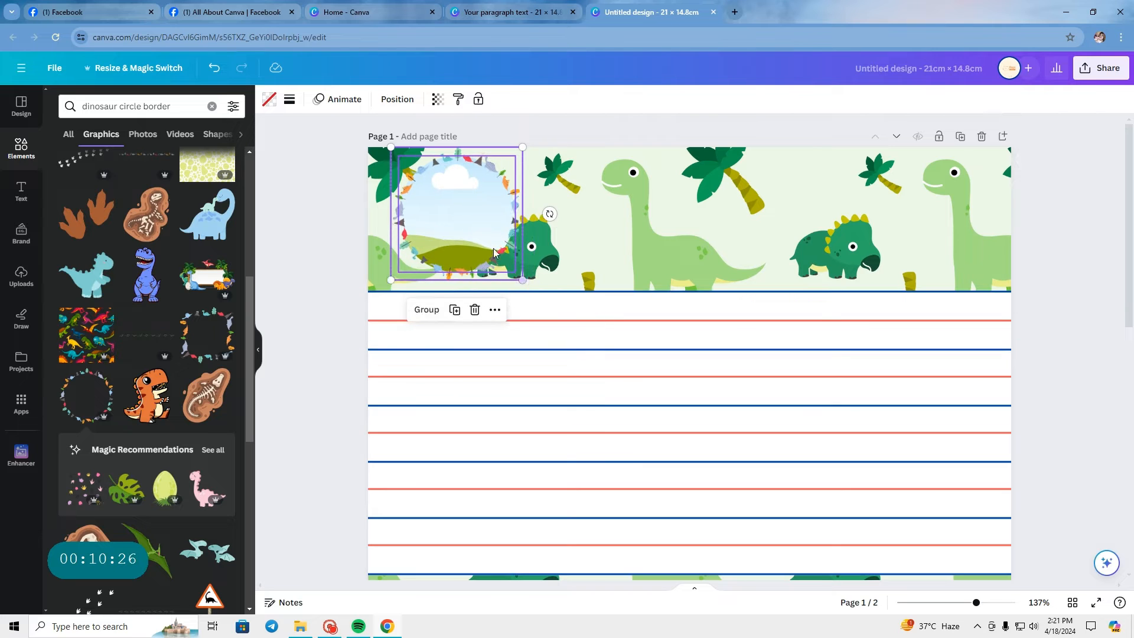
left_click_drag(474, 230, 480, 235)
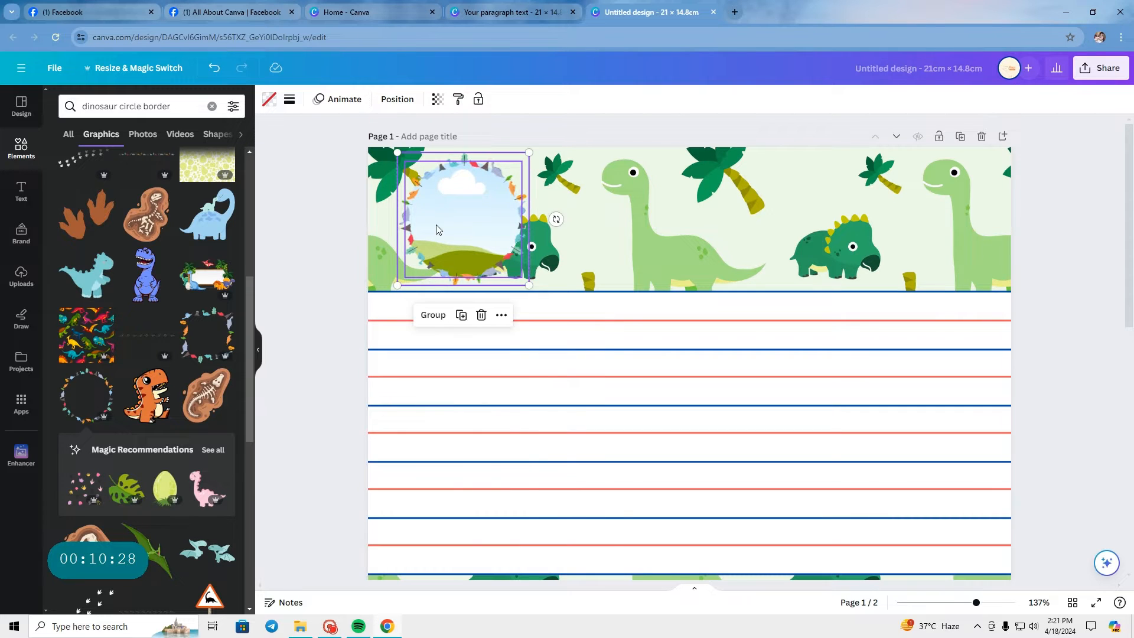
left_click(328, 194)
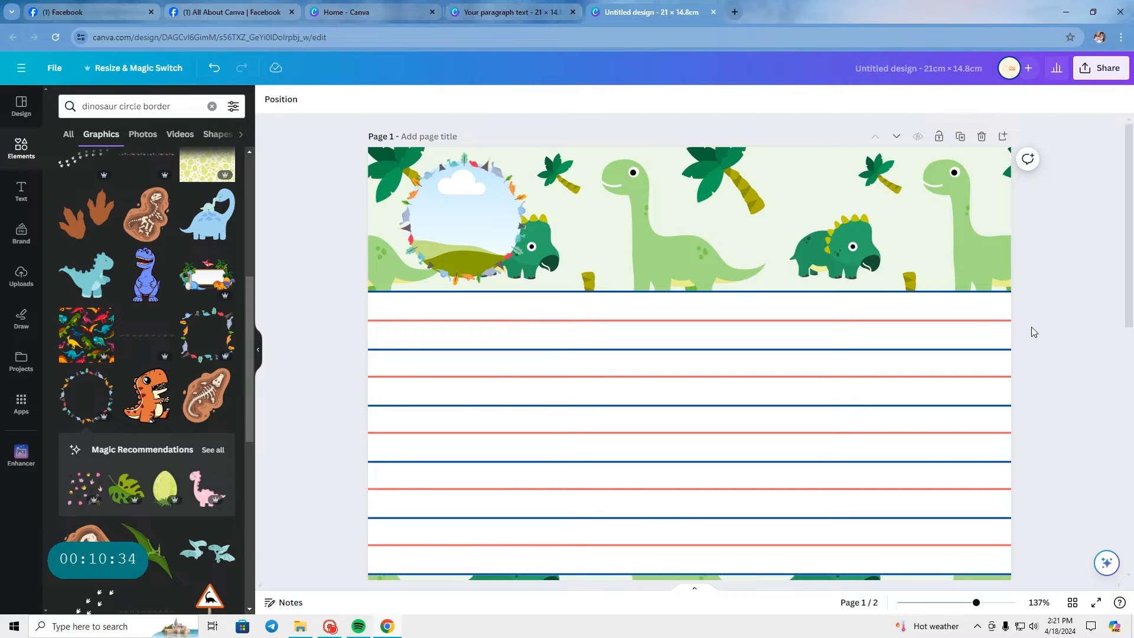
Step: Add a text box, enlarge its text to size 25.6, and place it in the header beside the picture frame
left_click(211, 106)
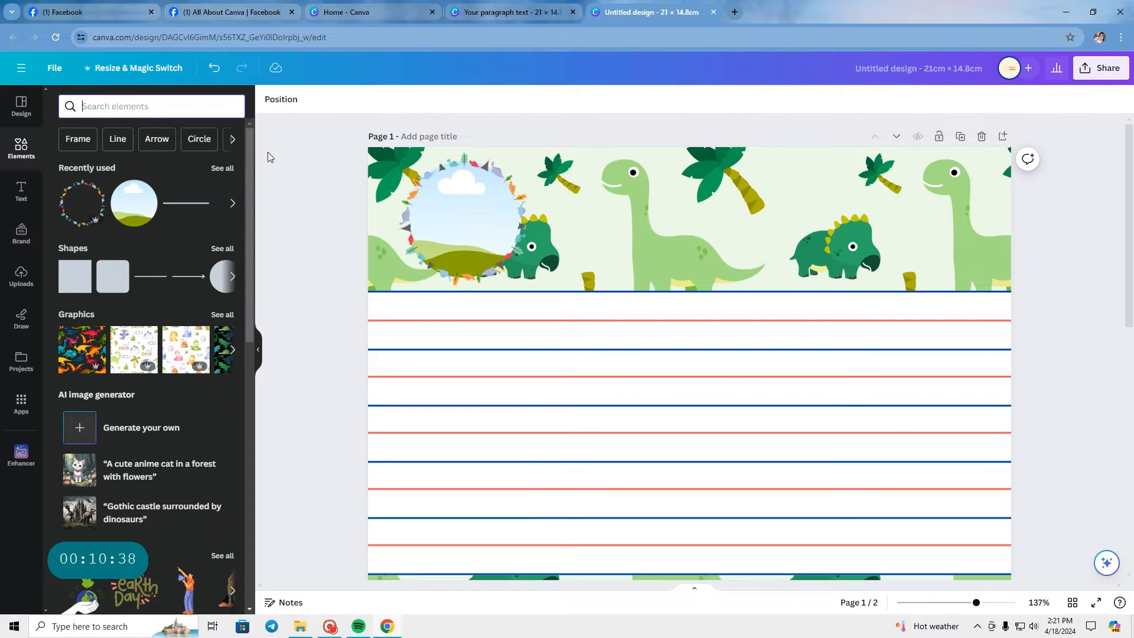
left_click(13, 198)
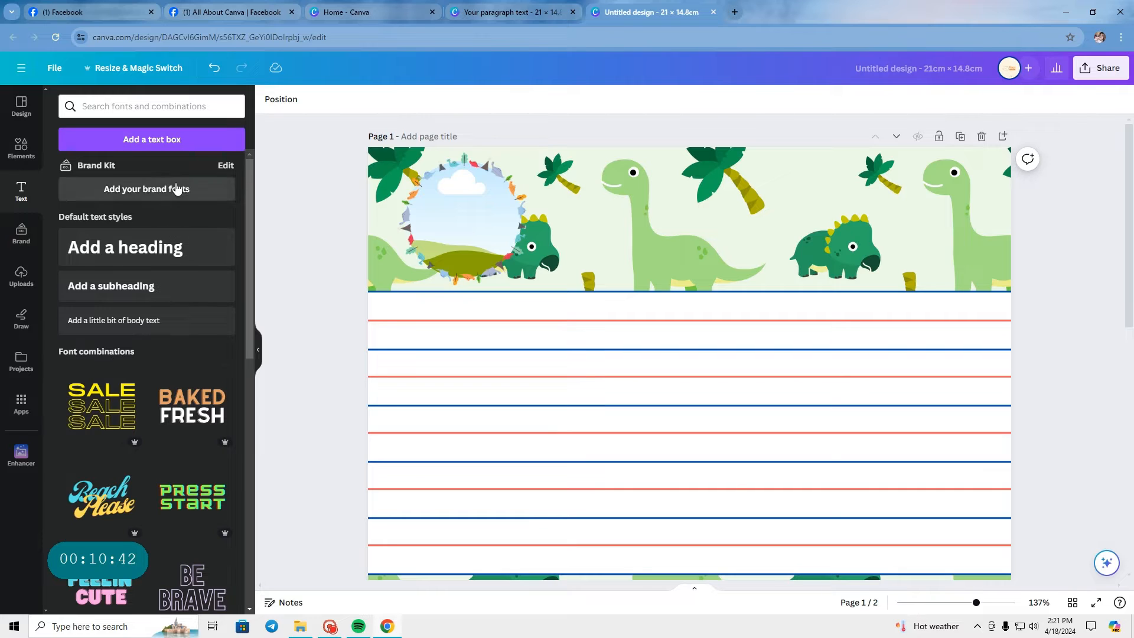
left_click(172, 143)
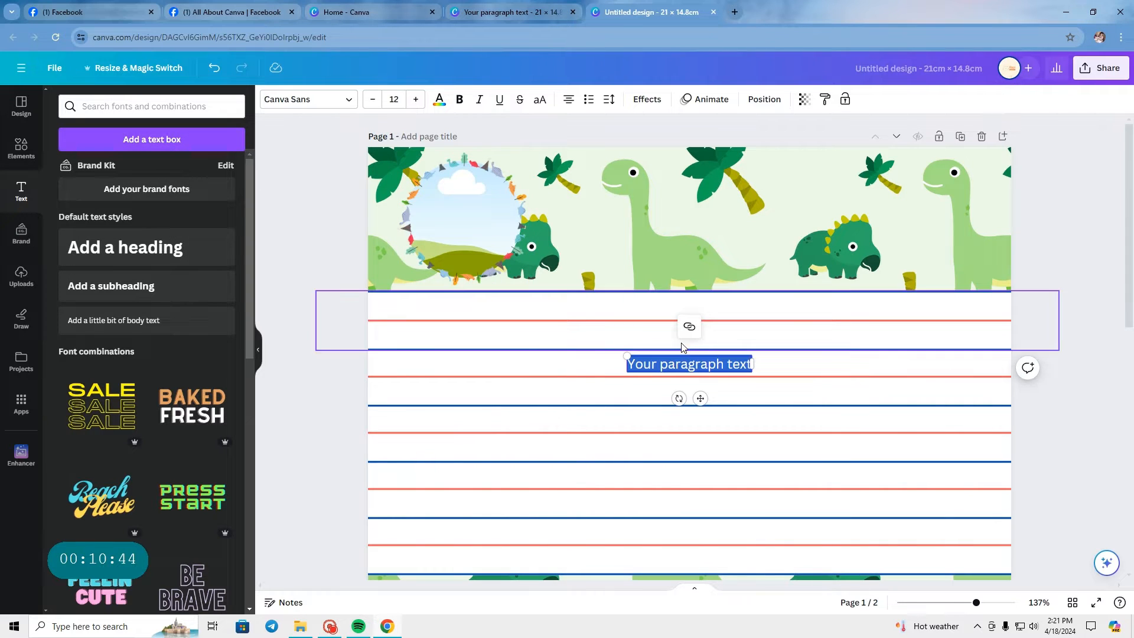
left_click_drag(627, 356, 495, 289)
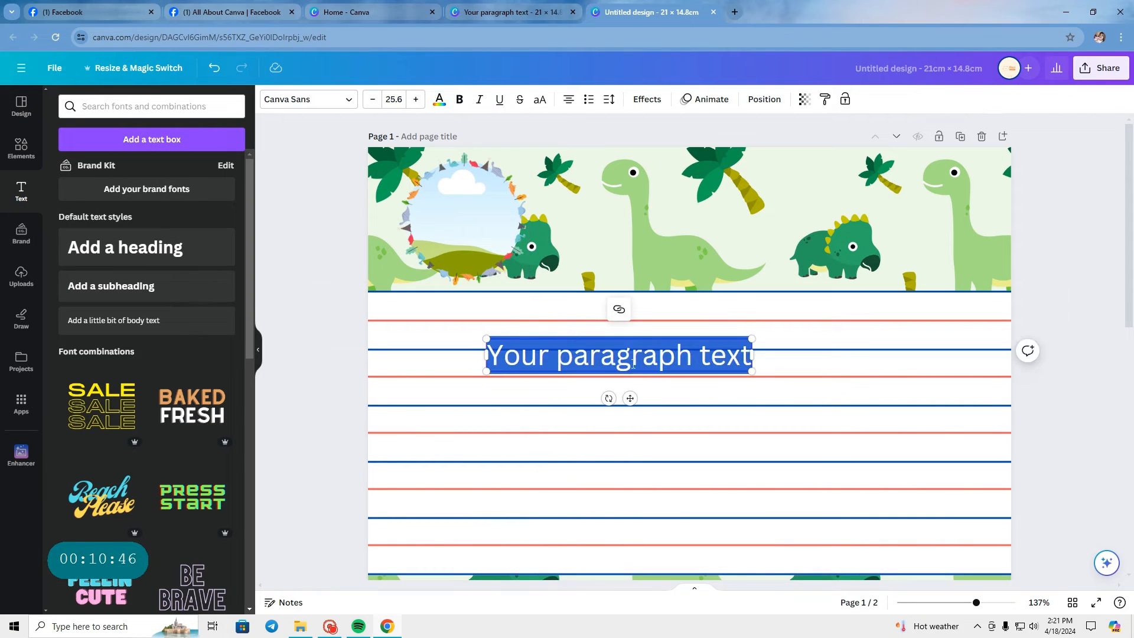
left_click(1038, 408)
left_click_drag(683, 360, 744, 195)
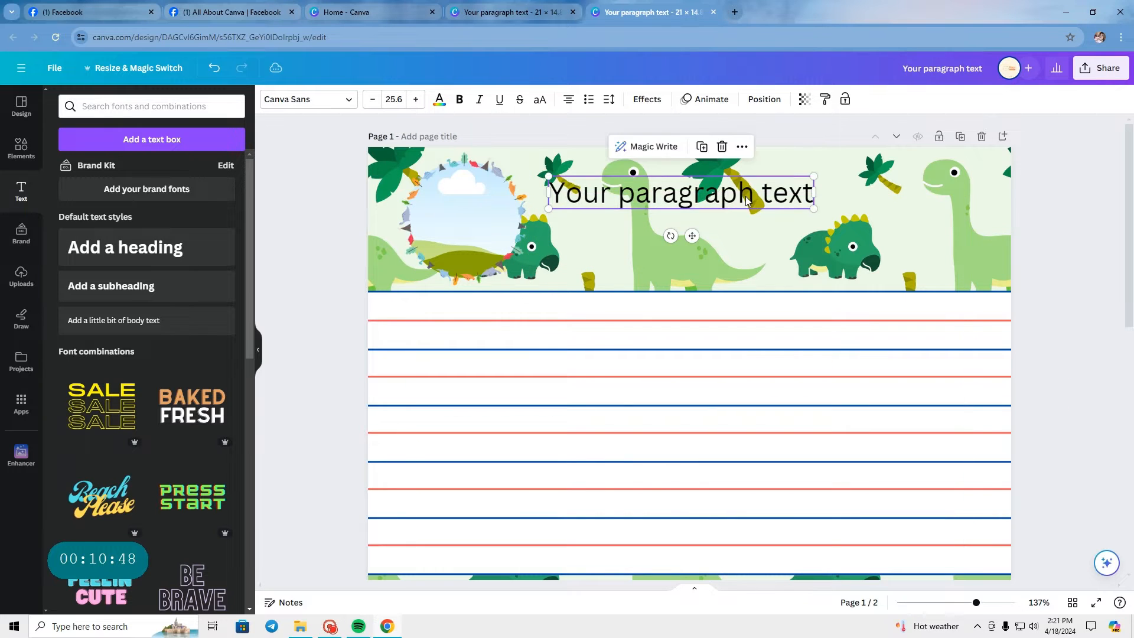
Step: Replace the header text box's placeholder with "My Name Is"
double_click(745, 195)
type("Hello,")
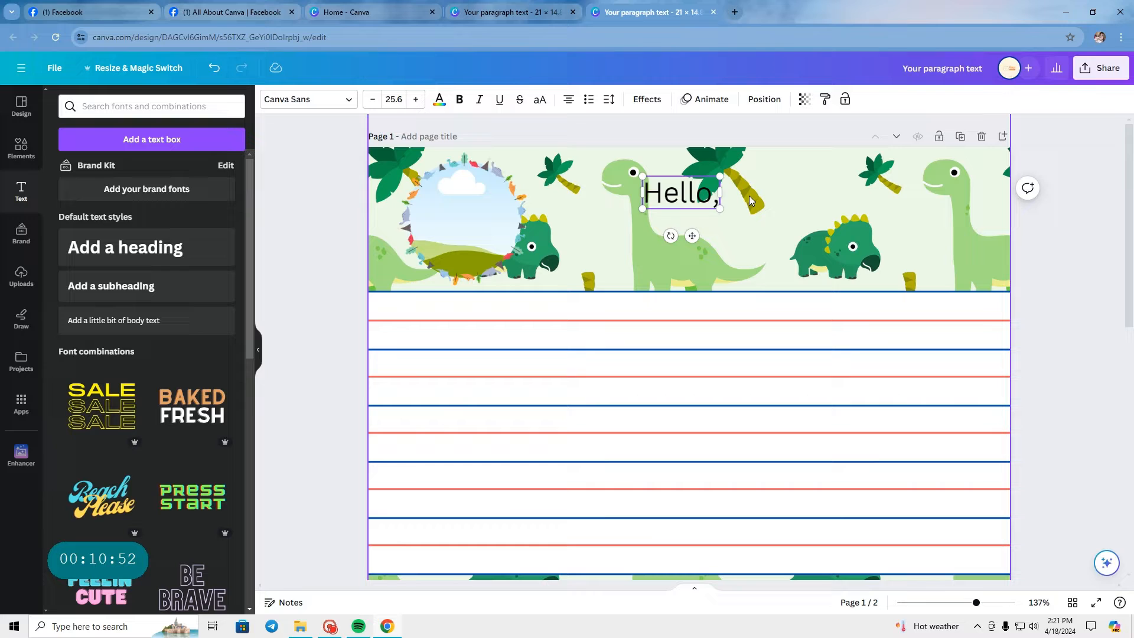
key("BackSpace")
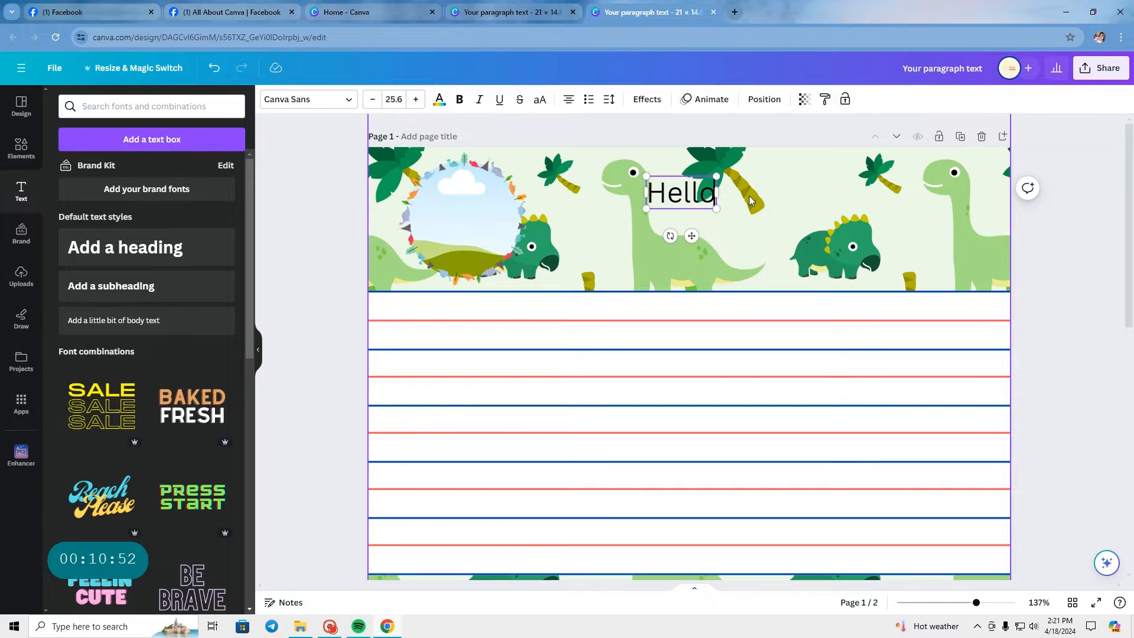
type("!")
key("BackSpace")
key("BackSpace")
key("BackSpace")
key("BackSpace")
key("BackSpace")
key("BackSpace")
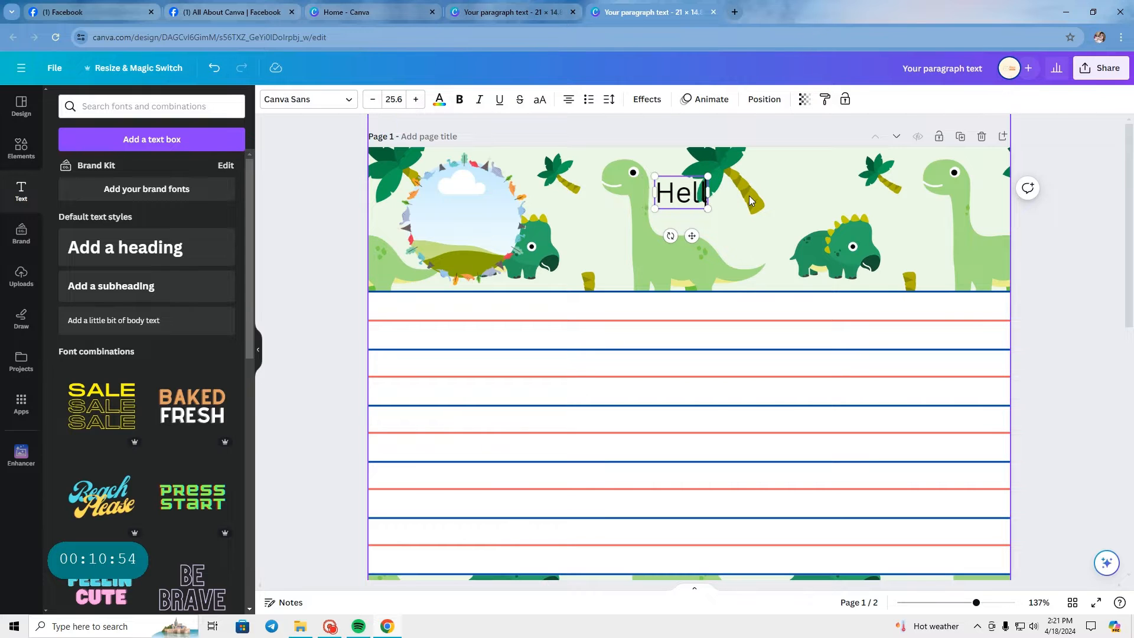
type("M")
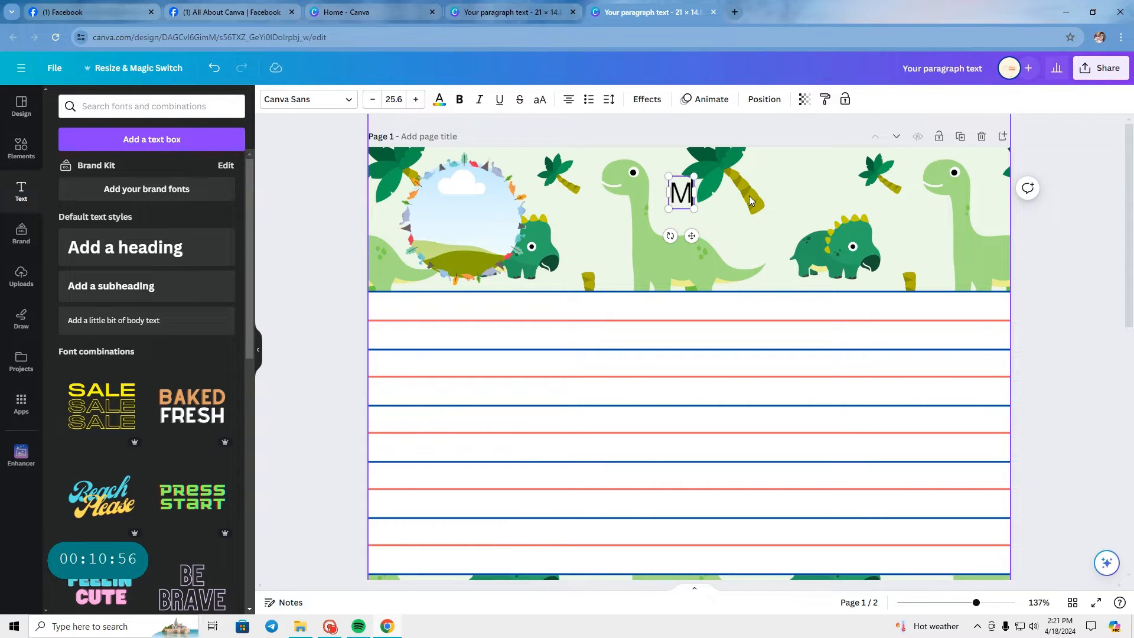
type("y Name Is")
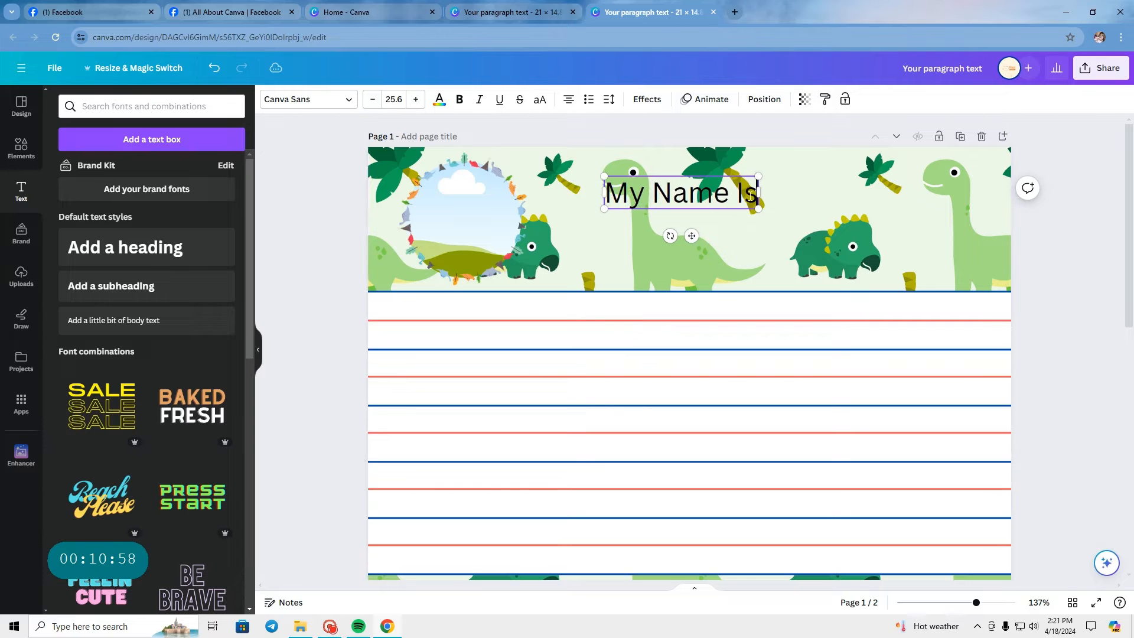
Step: Open the full font list for the "My Name Is" text
left_click(712, 173)
left_click(618, 181)
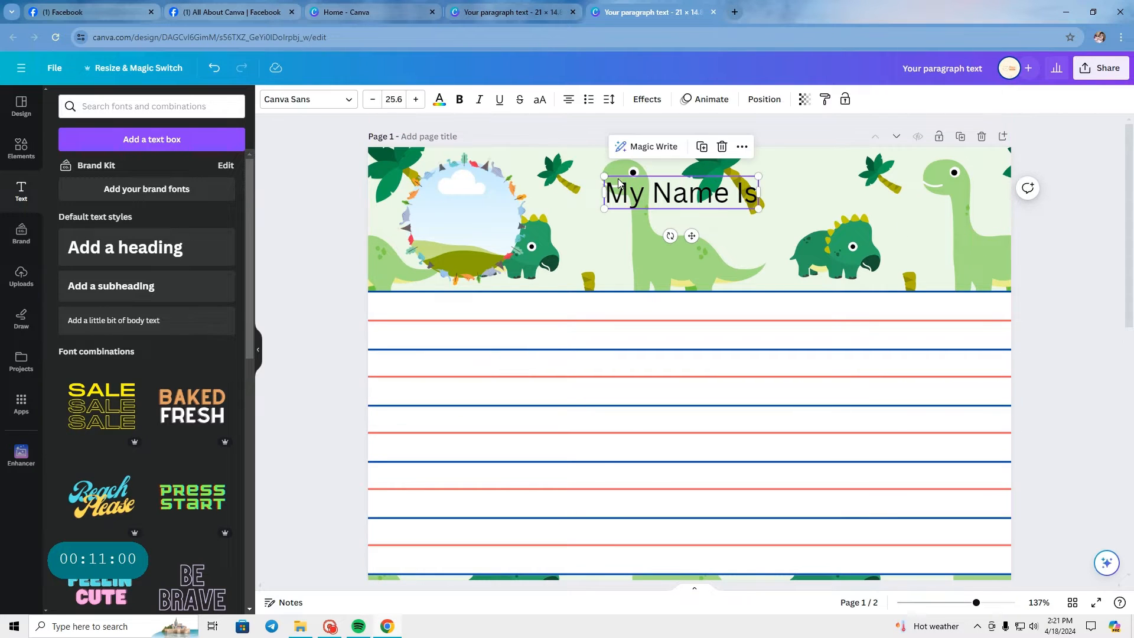
left_click(351, 112)
left_click(169, 134)
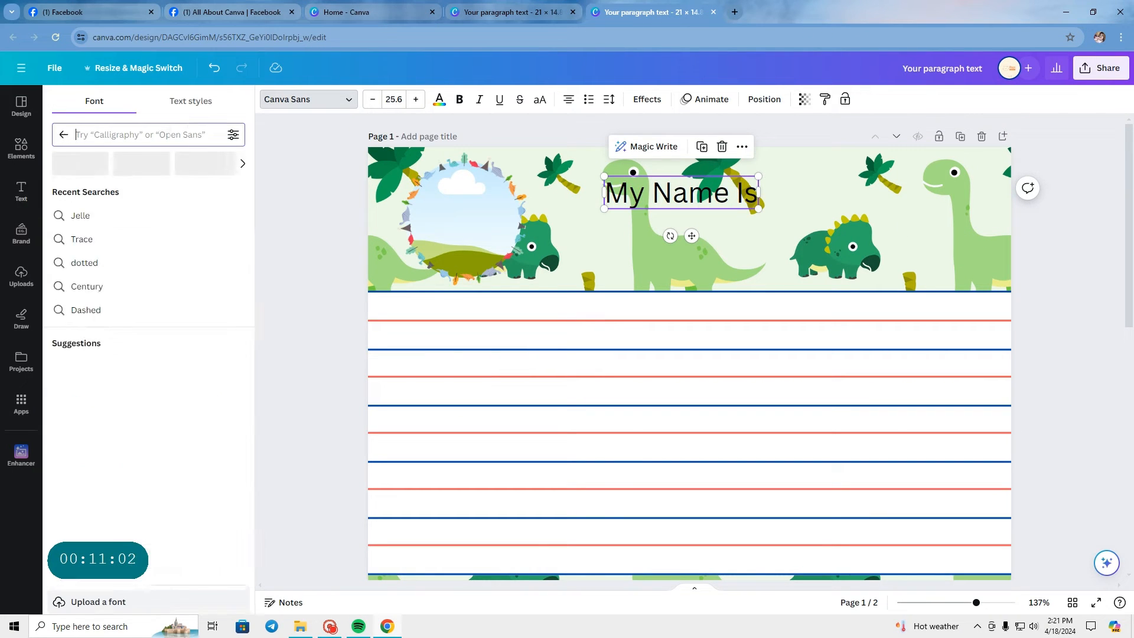
left_click(21, 192)
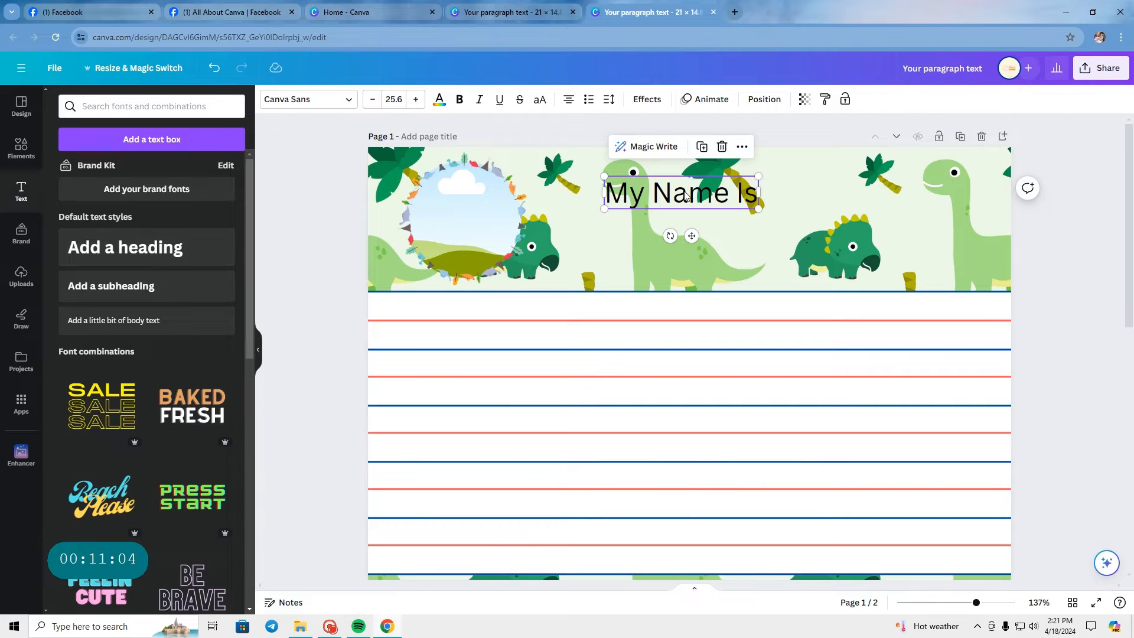
left_click(340, 101)
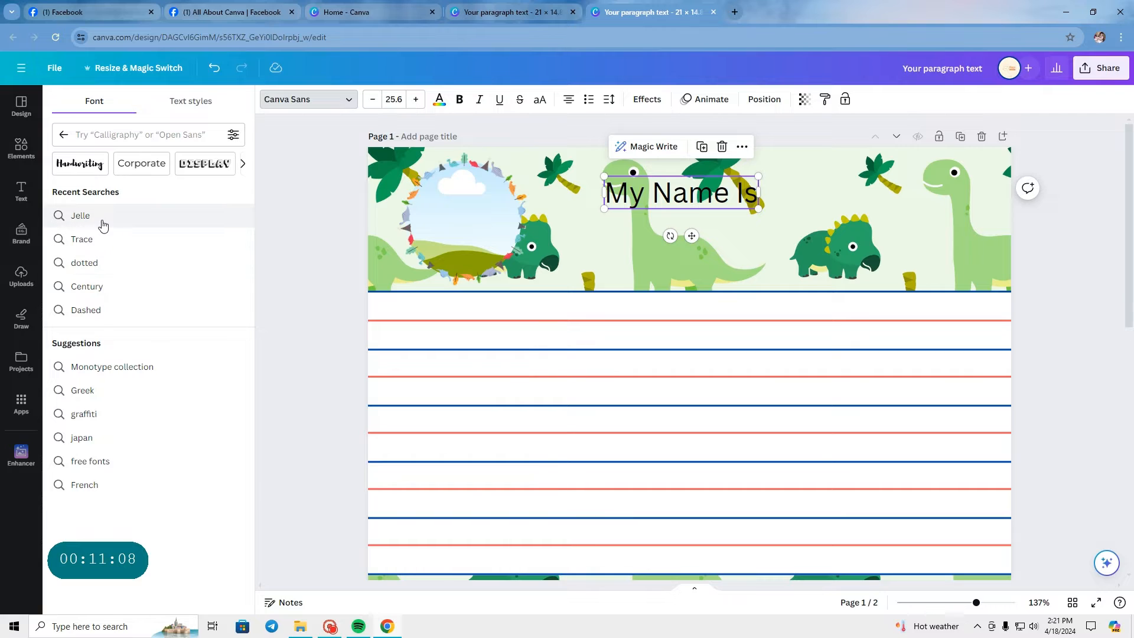
left_click(64, 137)
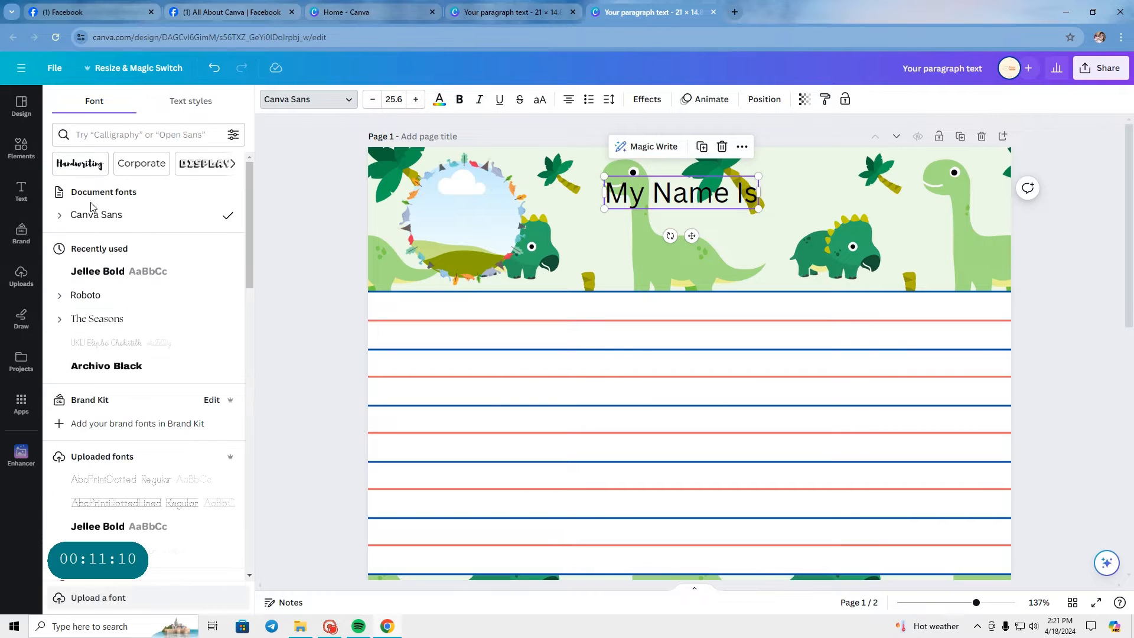